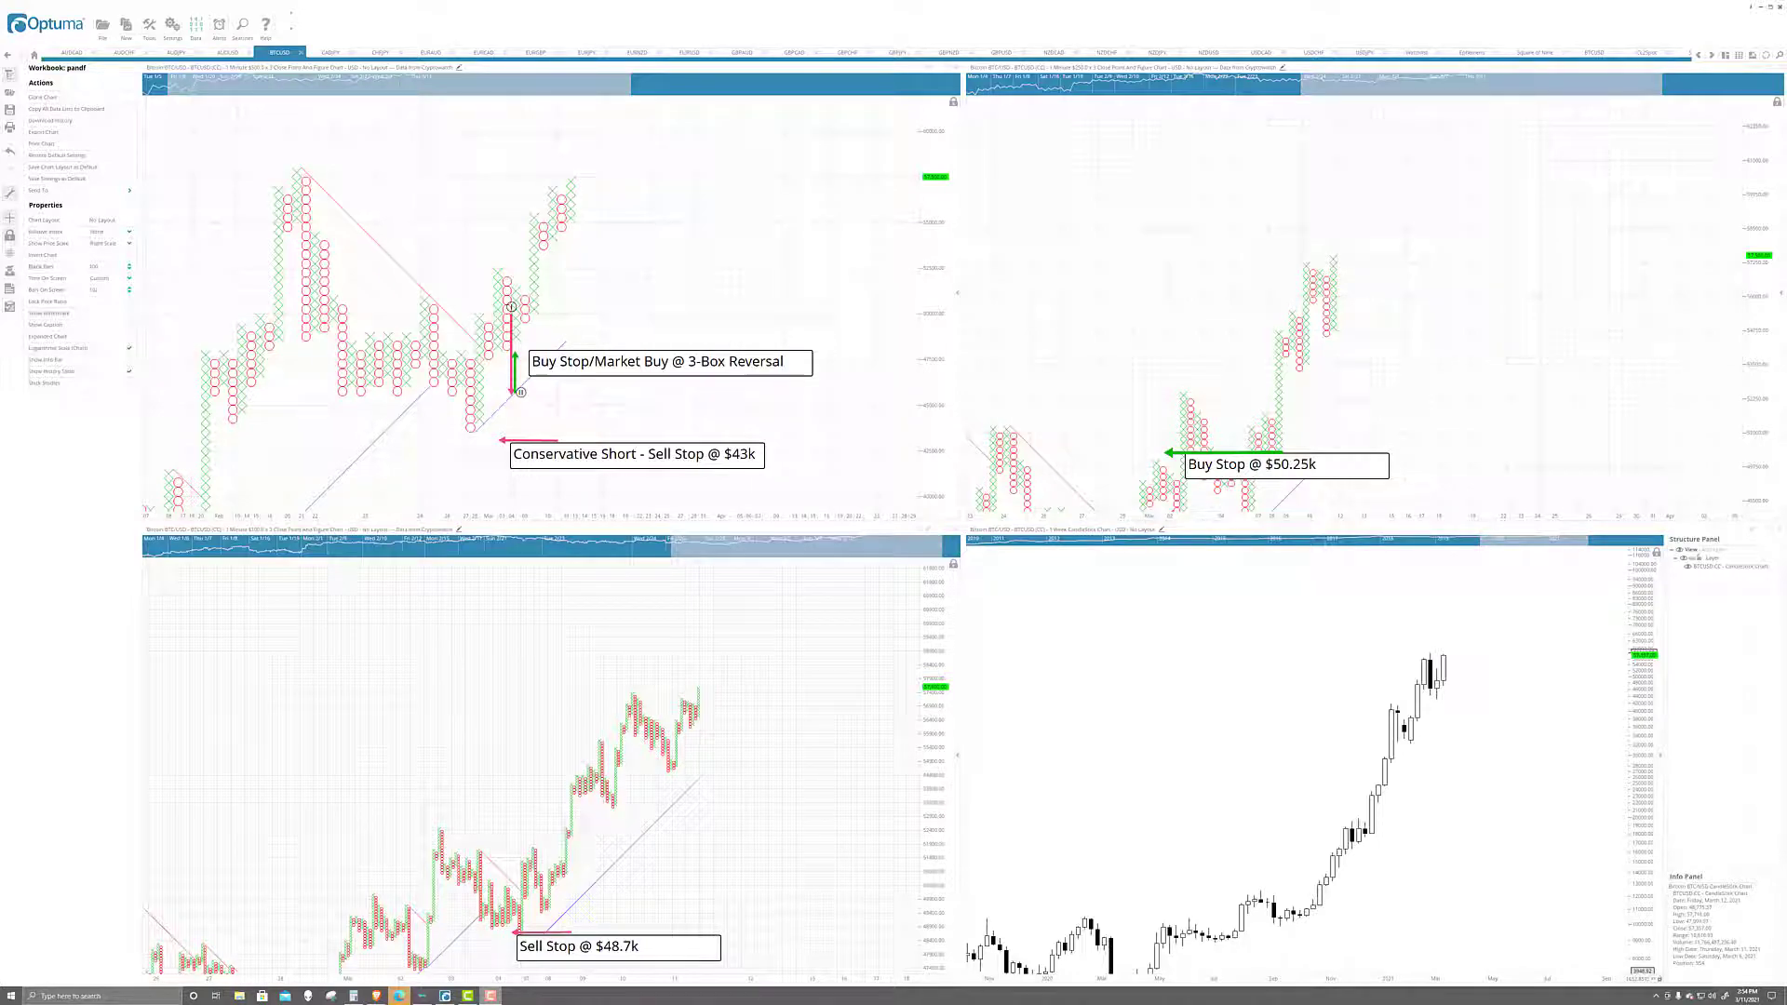
- Maximize the Bitcoin candlestick chart and choose the Elliott Symbol tool
scroll(1220, 689, "up", 3)
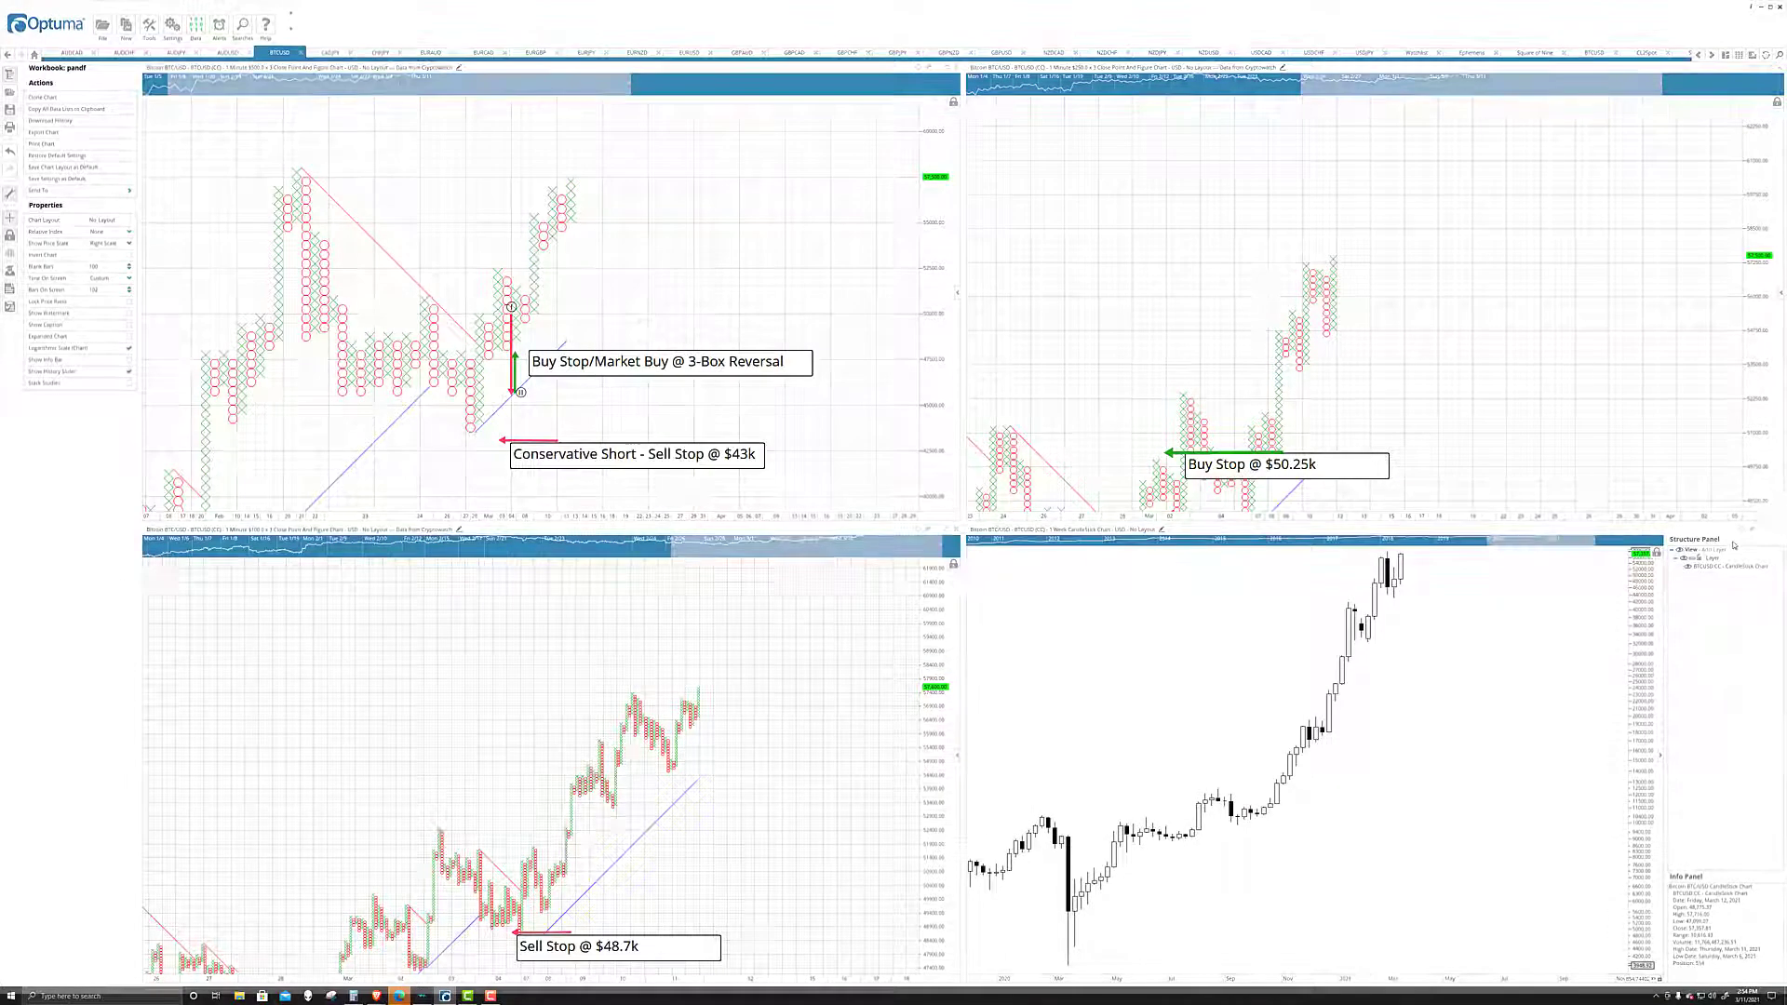
left_click(1769, 533)
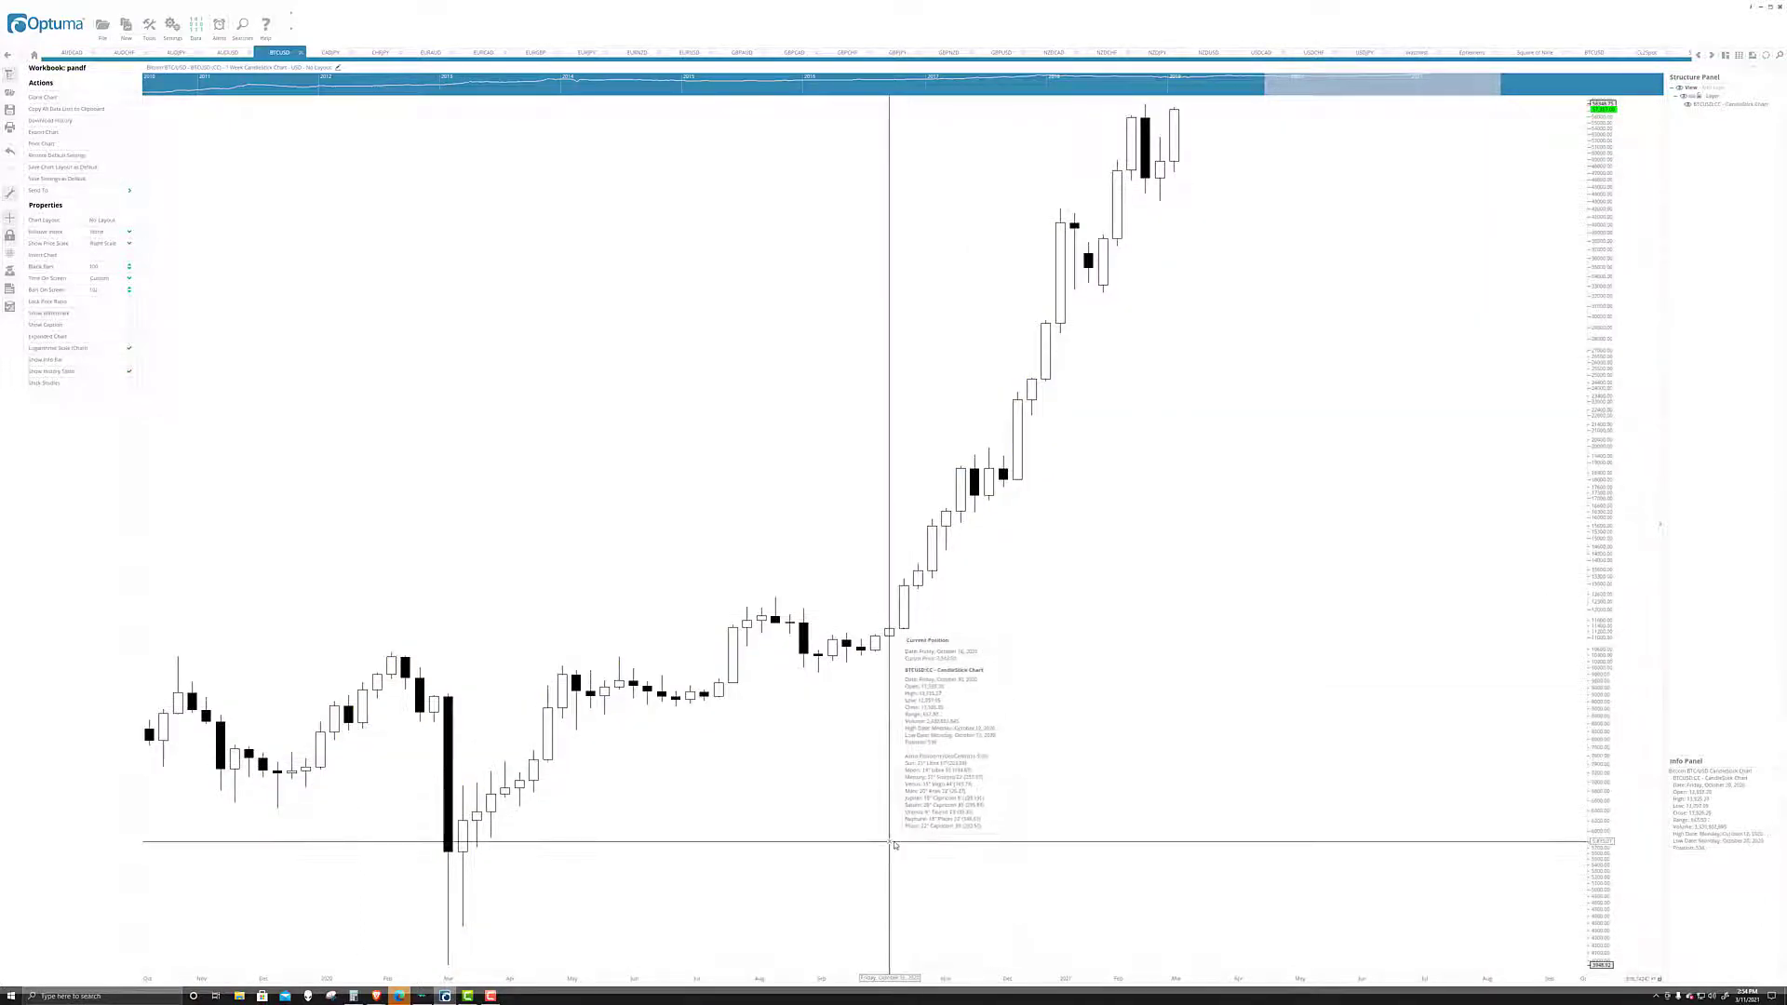
left_click(892, 788)
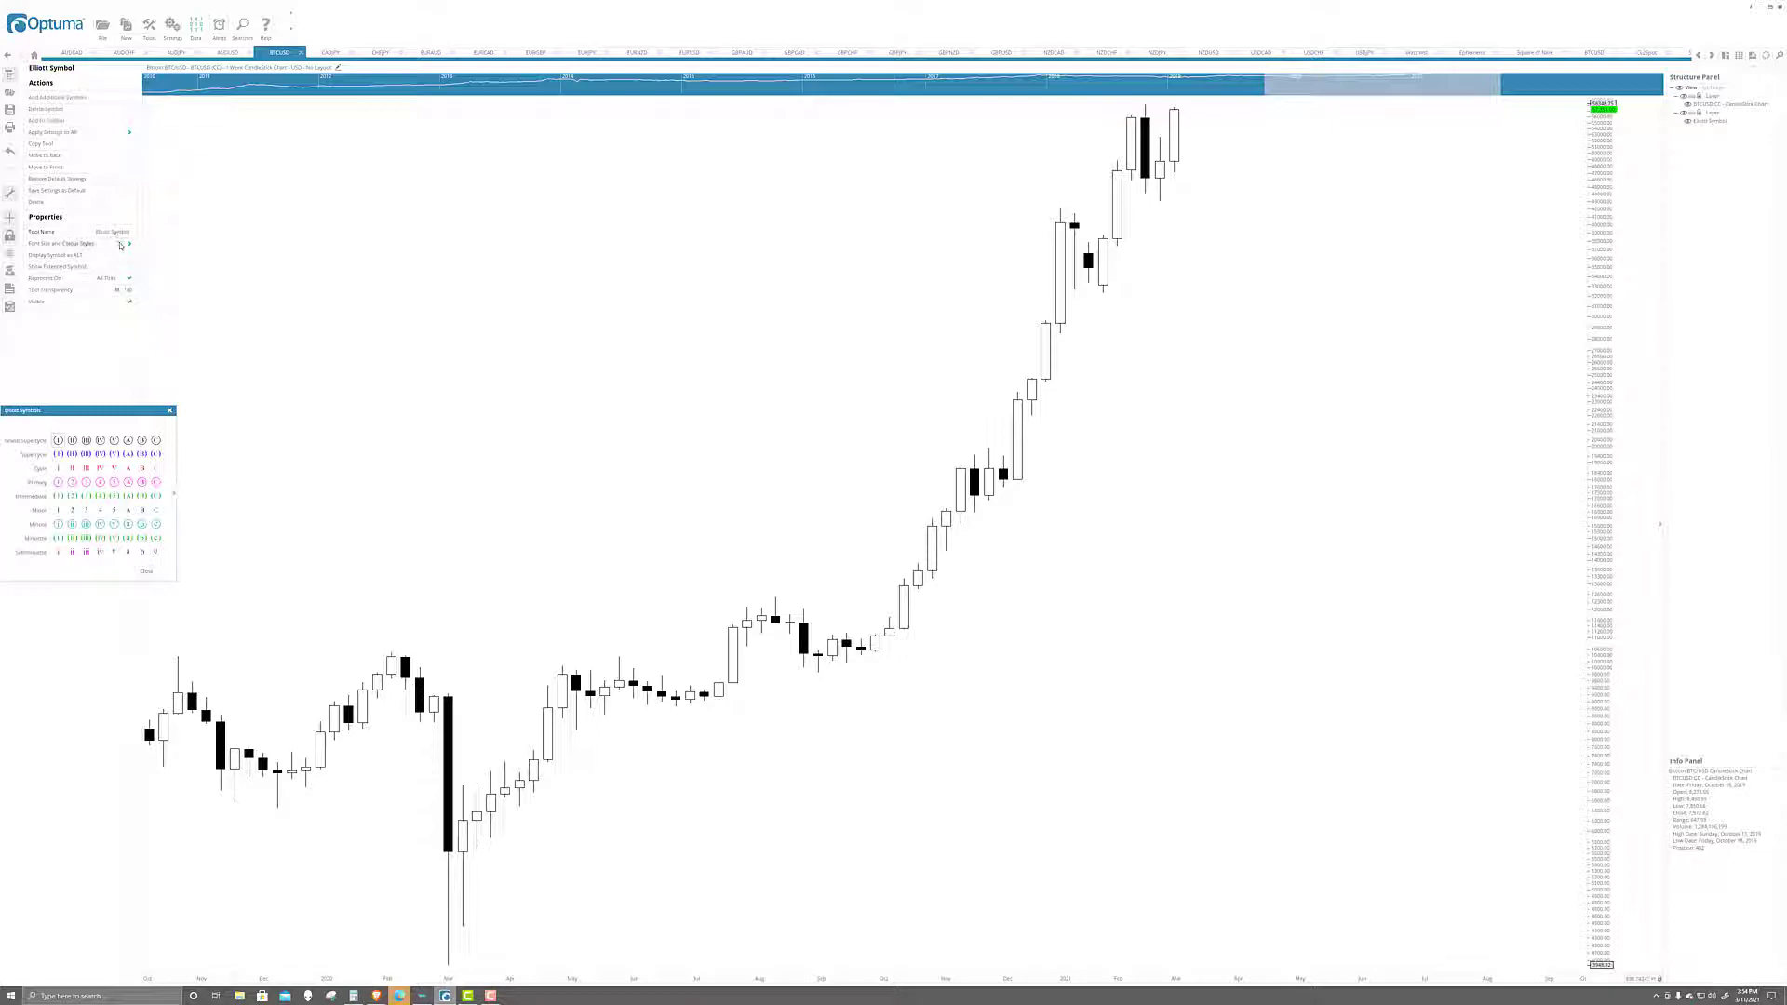
- In Elliott Symbol font size and colour styles, set Grand Supercycle labels to size 40
left_click(120, 245)
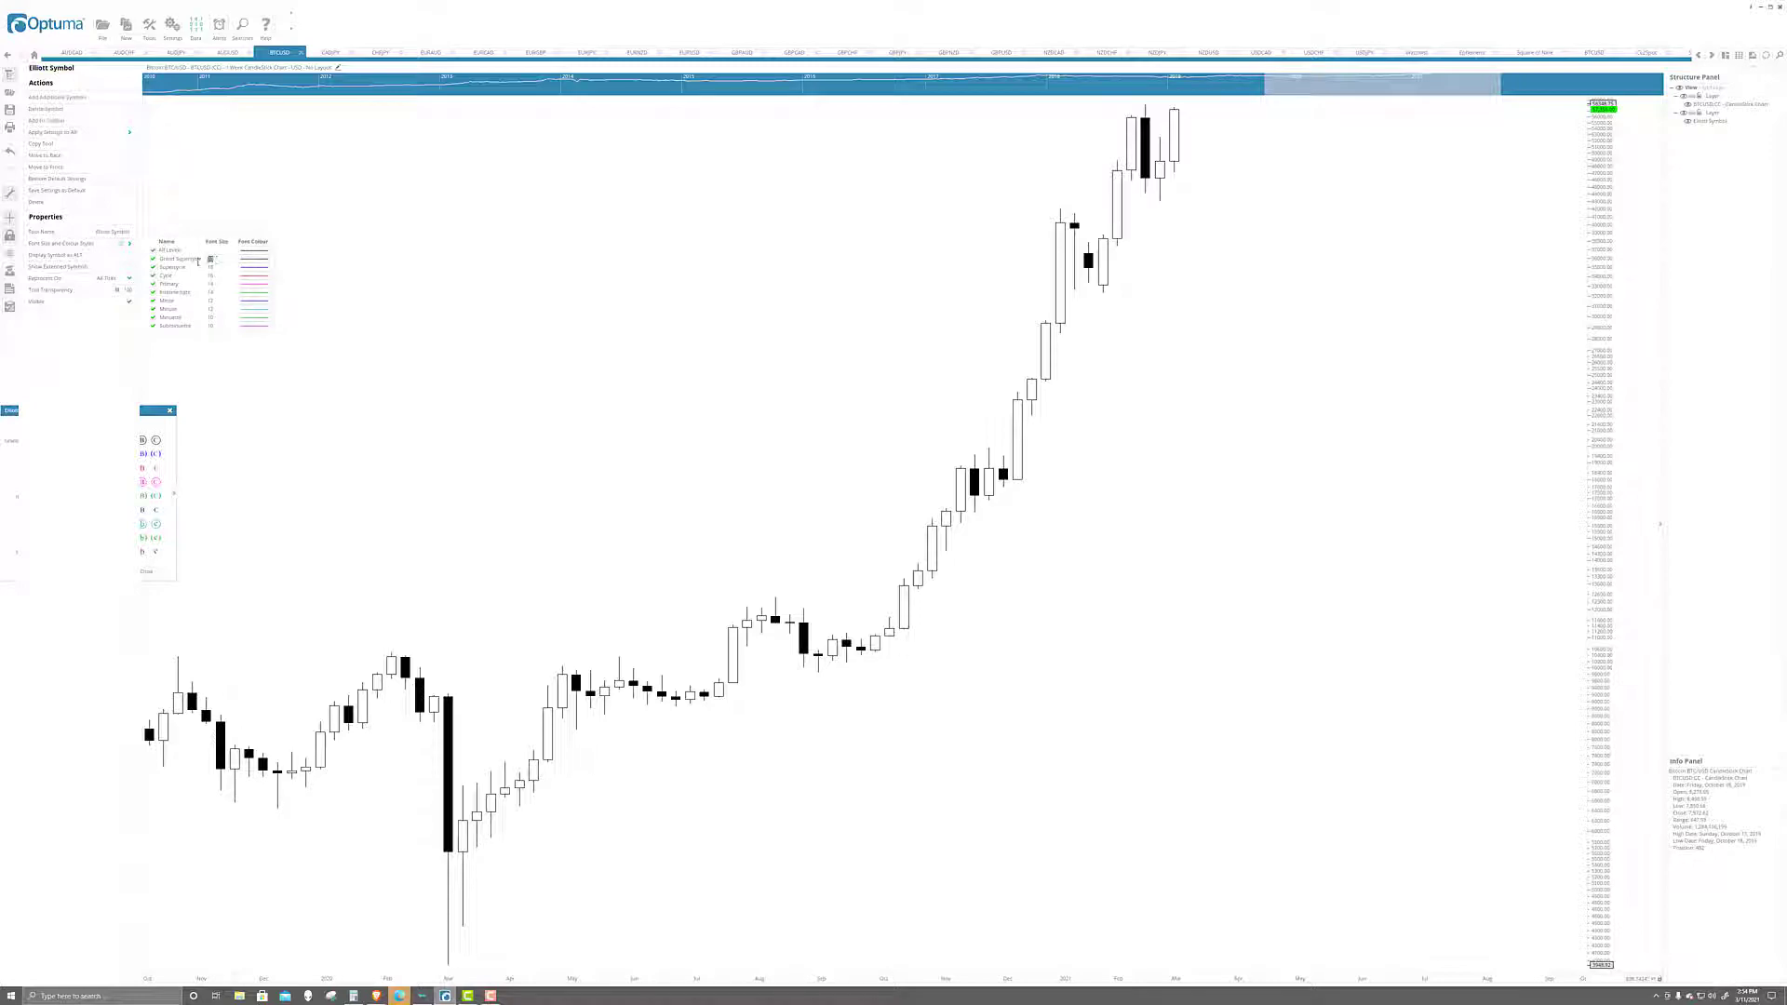
type("40")
key("Return")
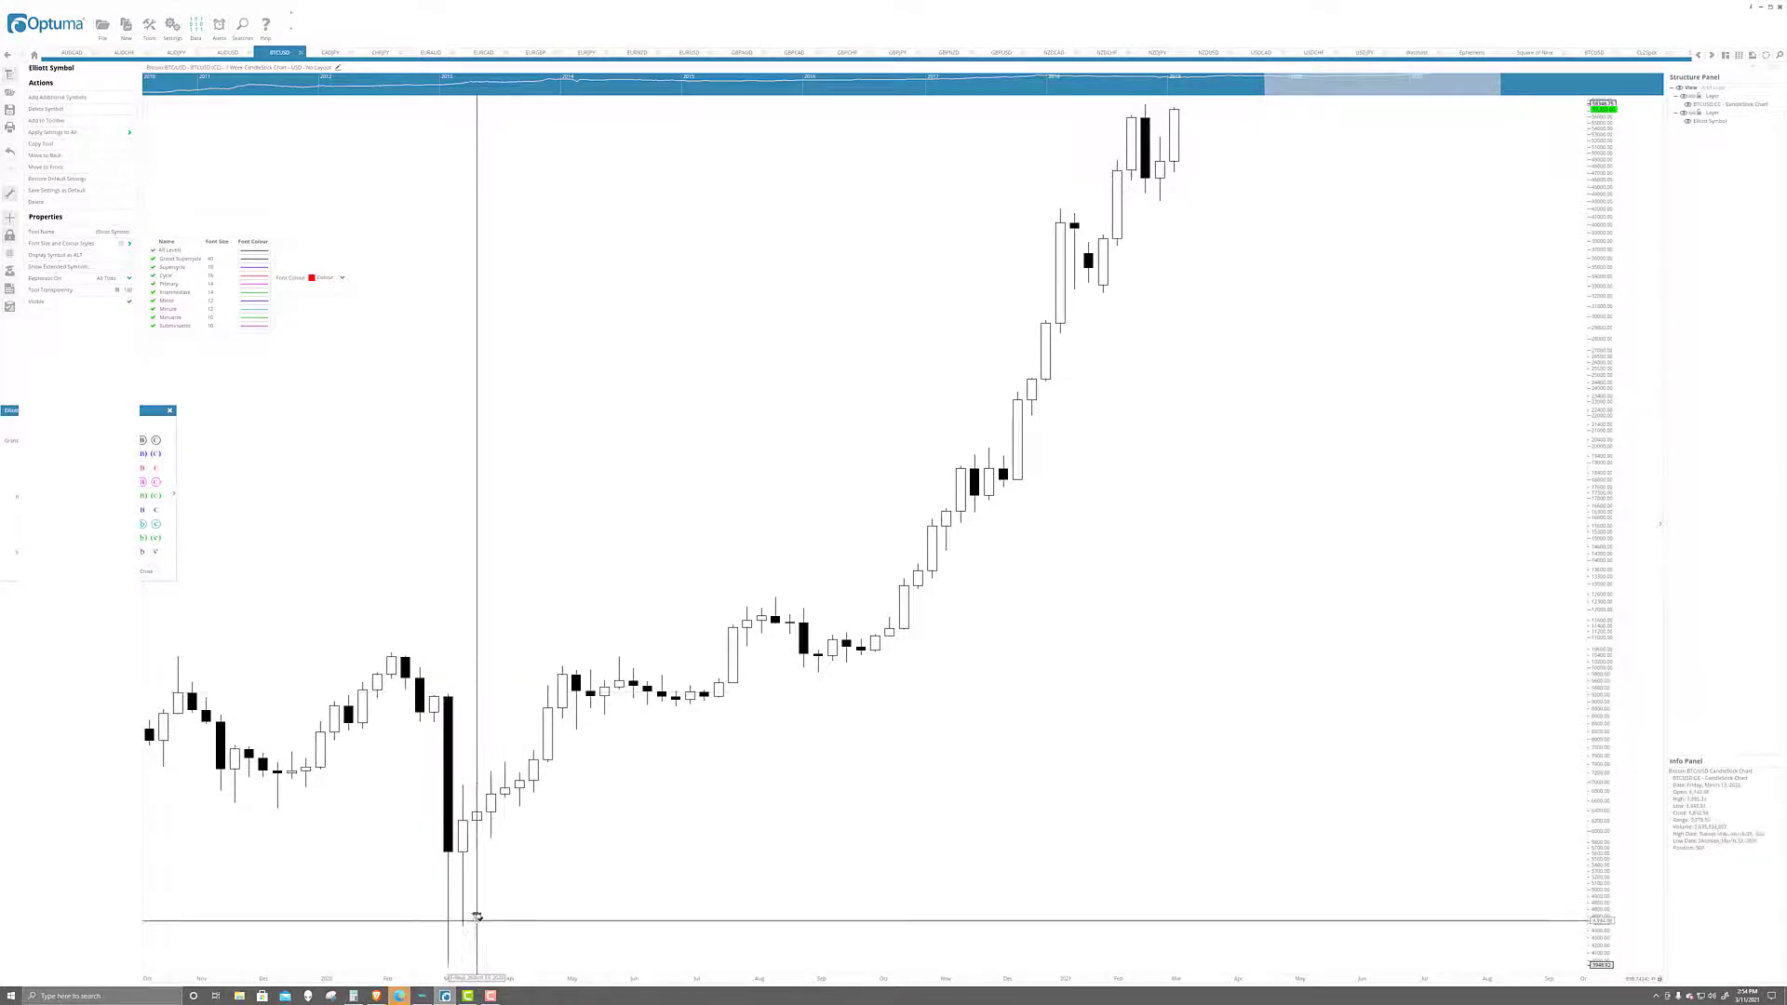
- Place circled waves I–V at the May 2020 high and low, August 2020 high, September 2020 low and January 2021
scroll(587, 652, "down", 3)
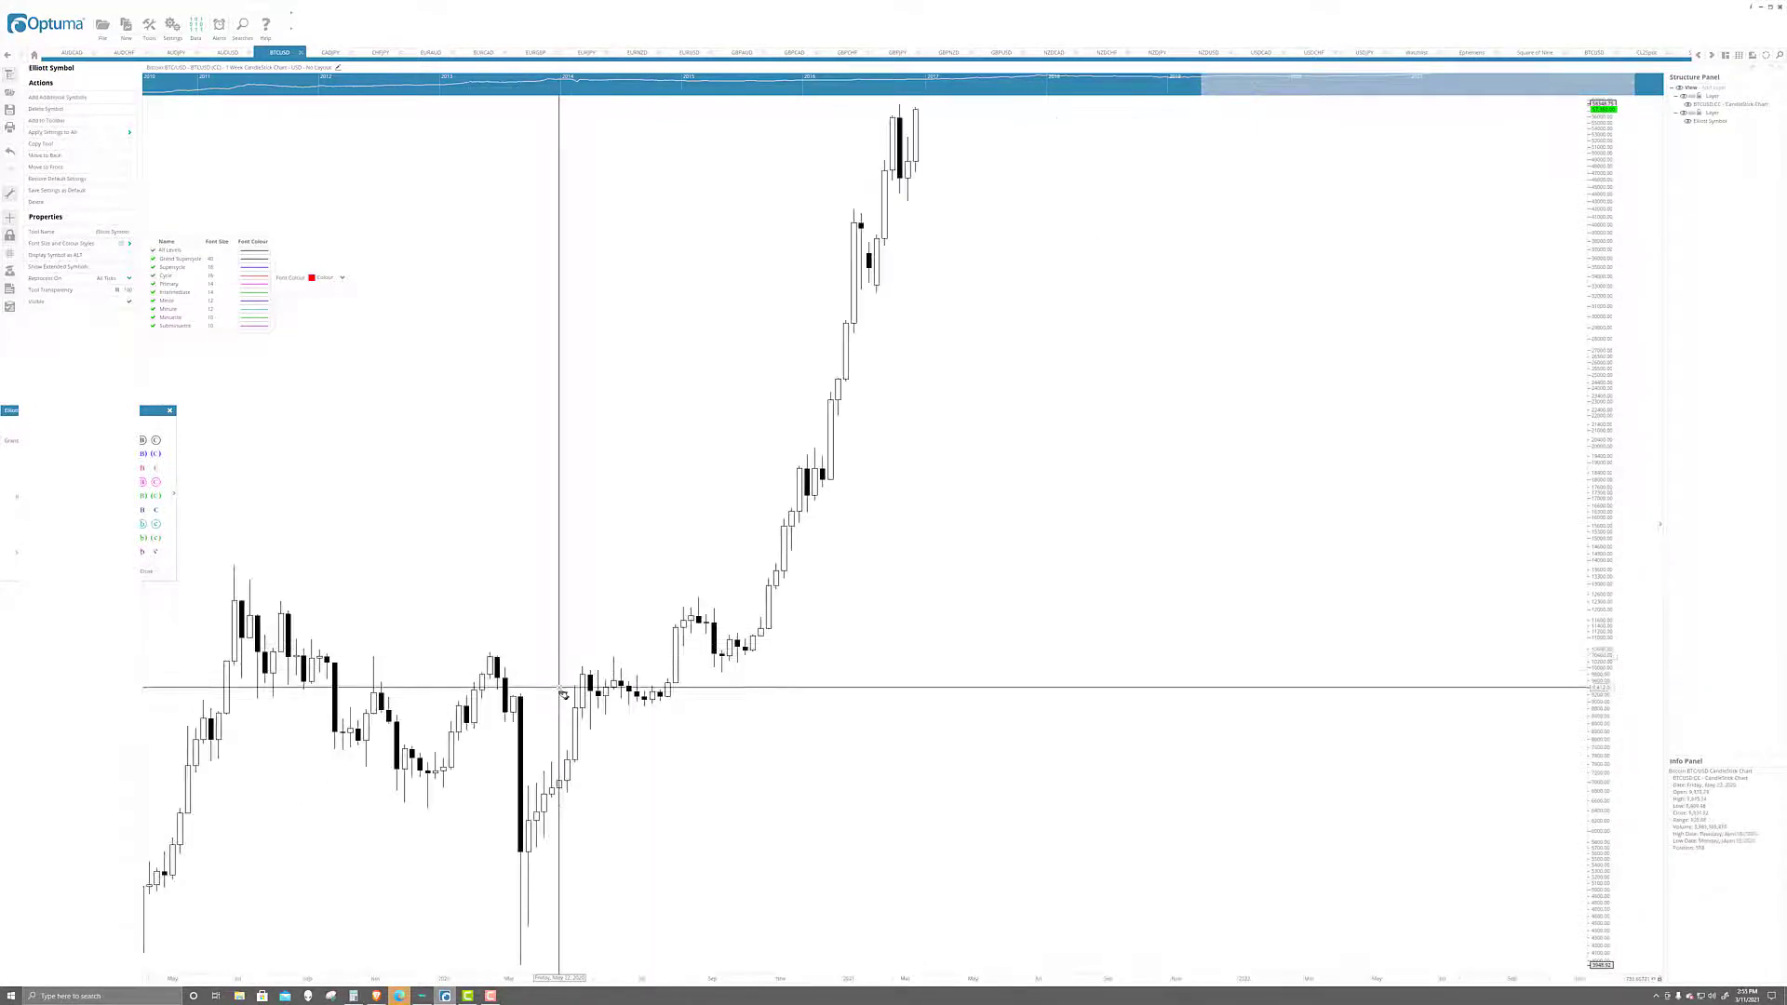
left_click(582, 667)
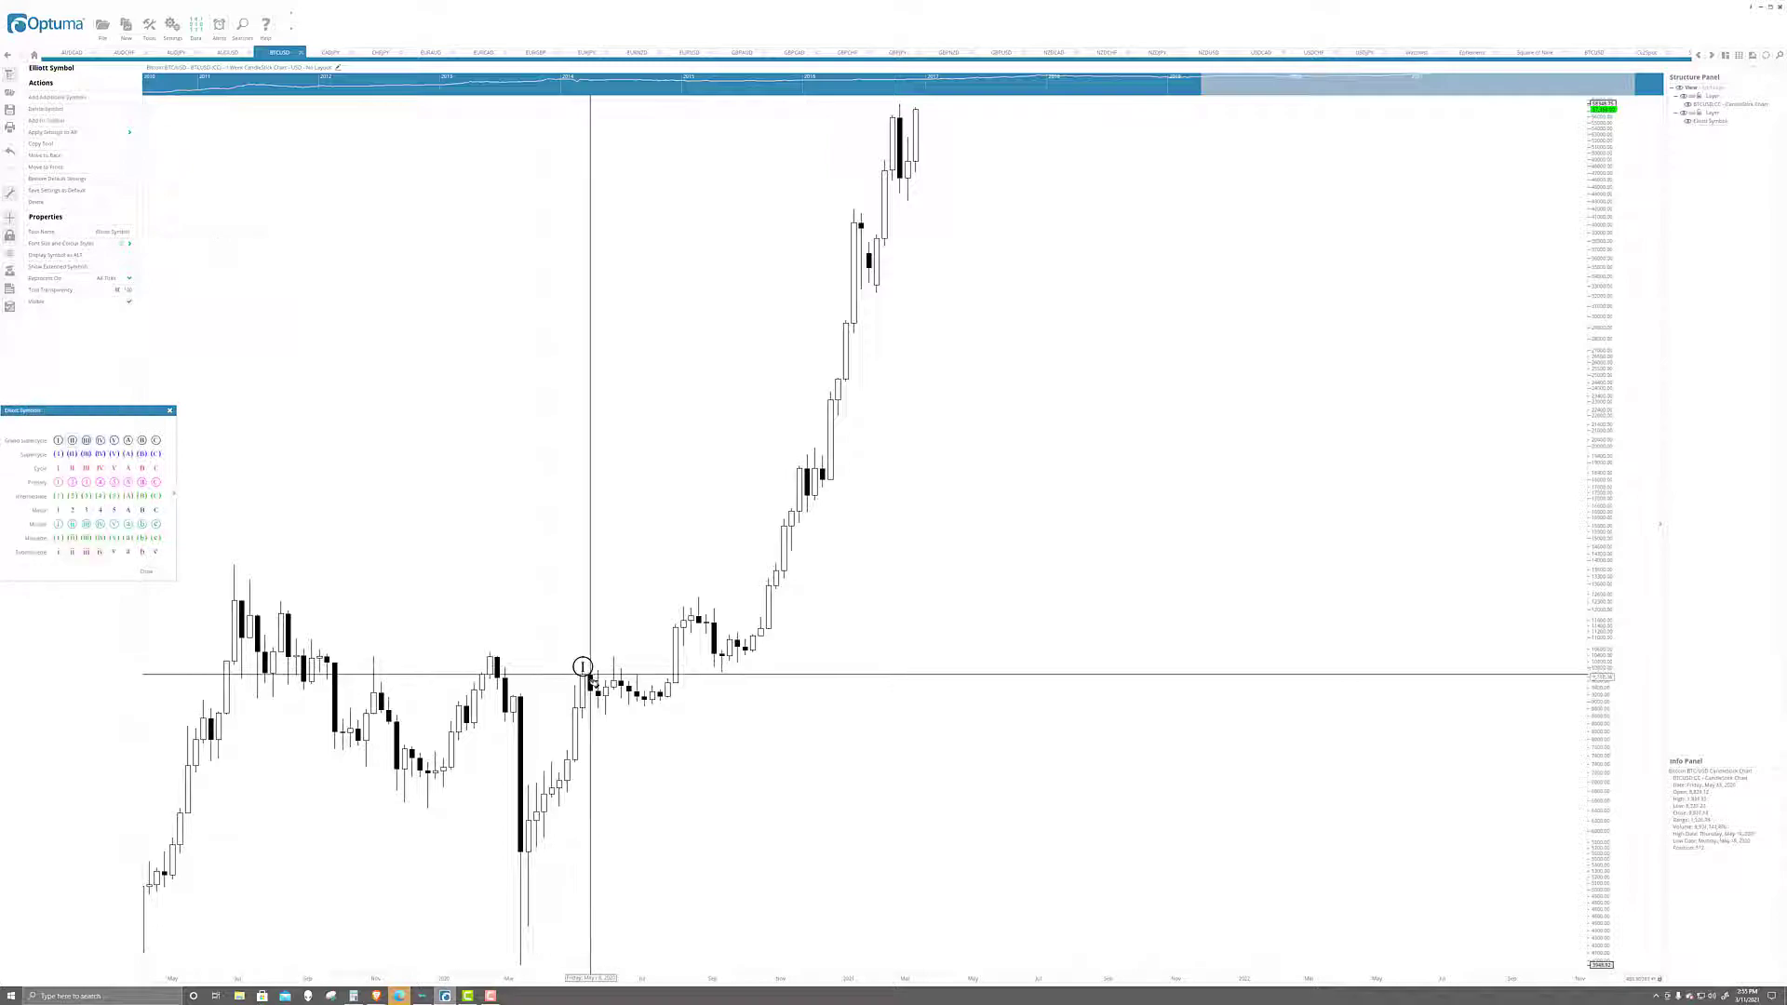
left_click(590, 731)
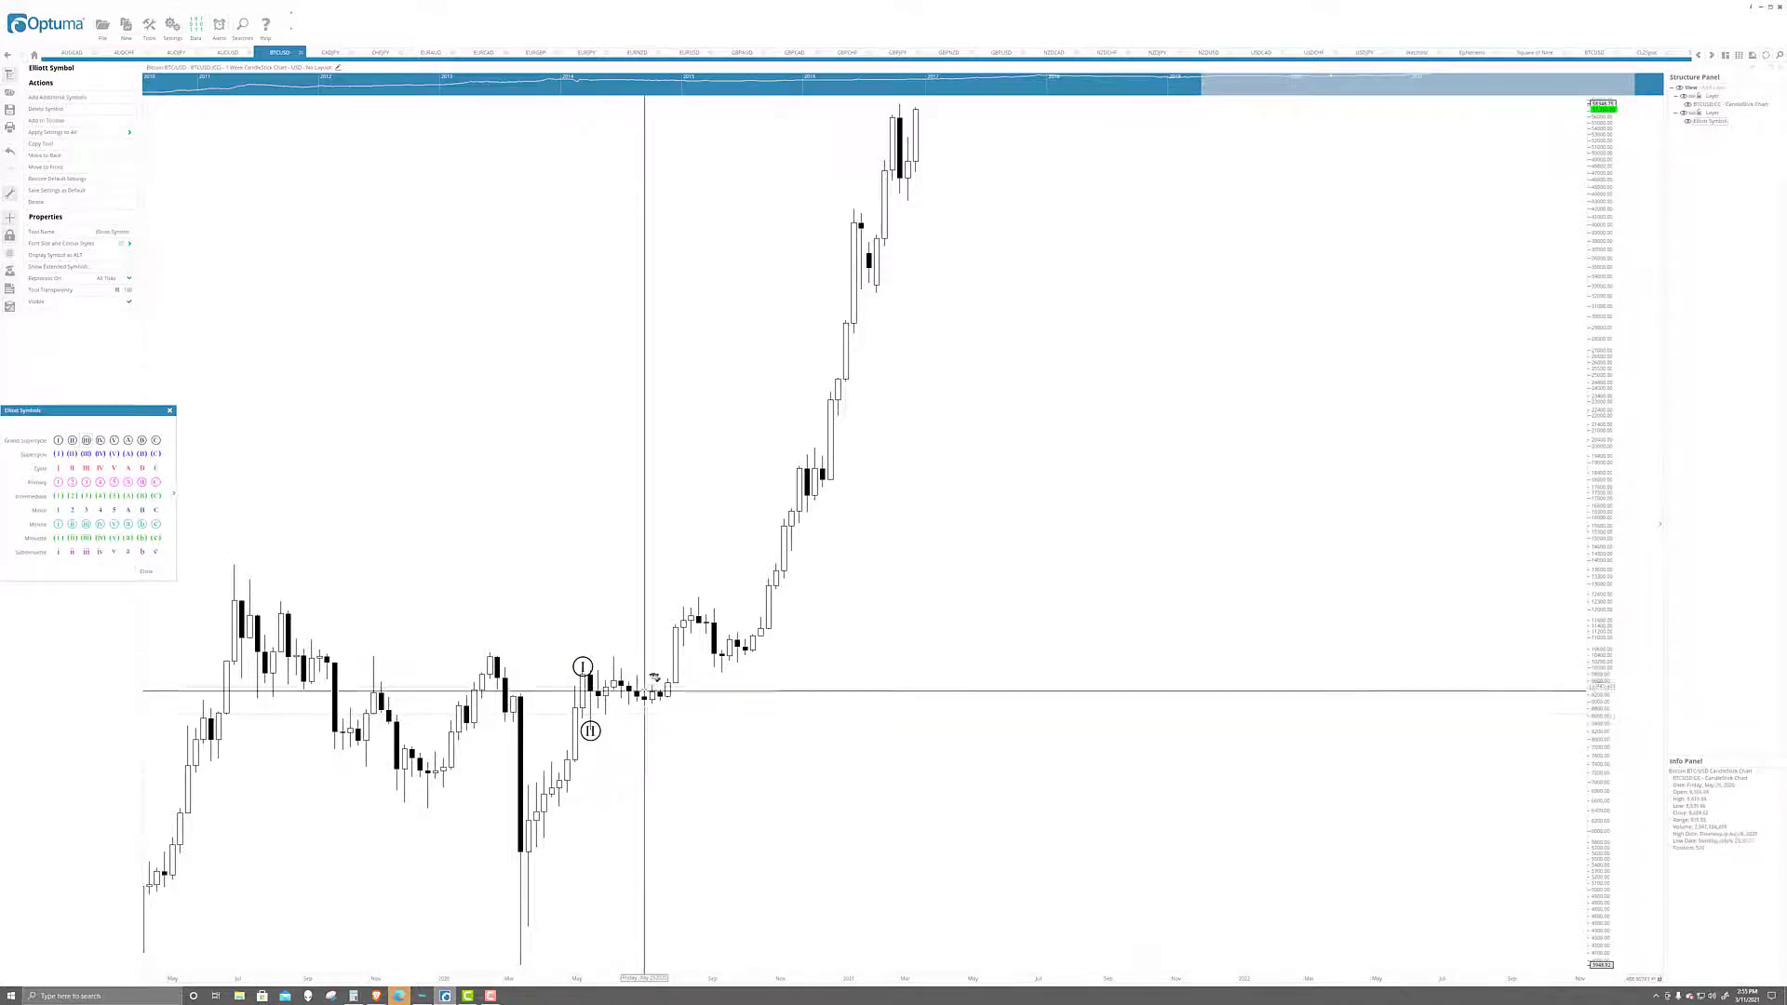
left_click(698, 598)
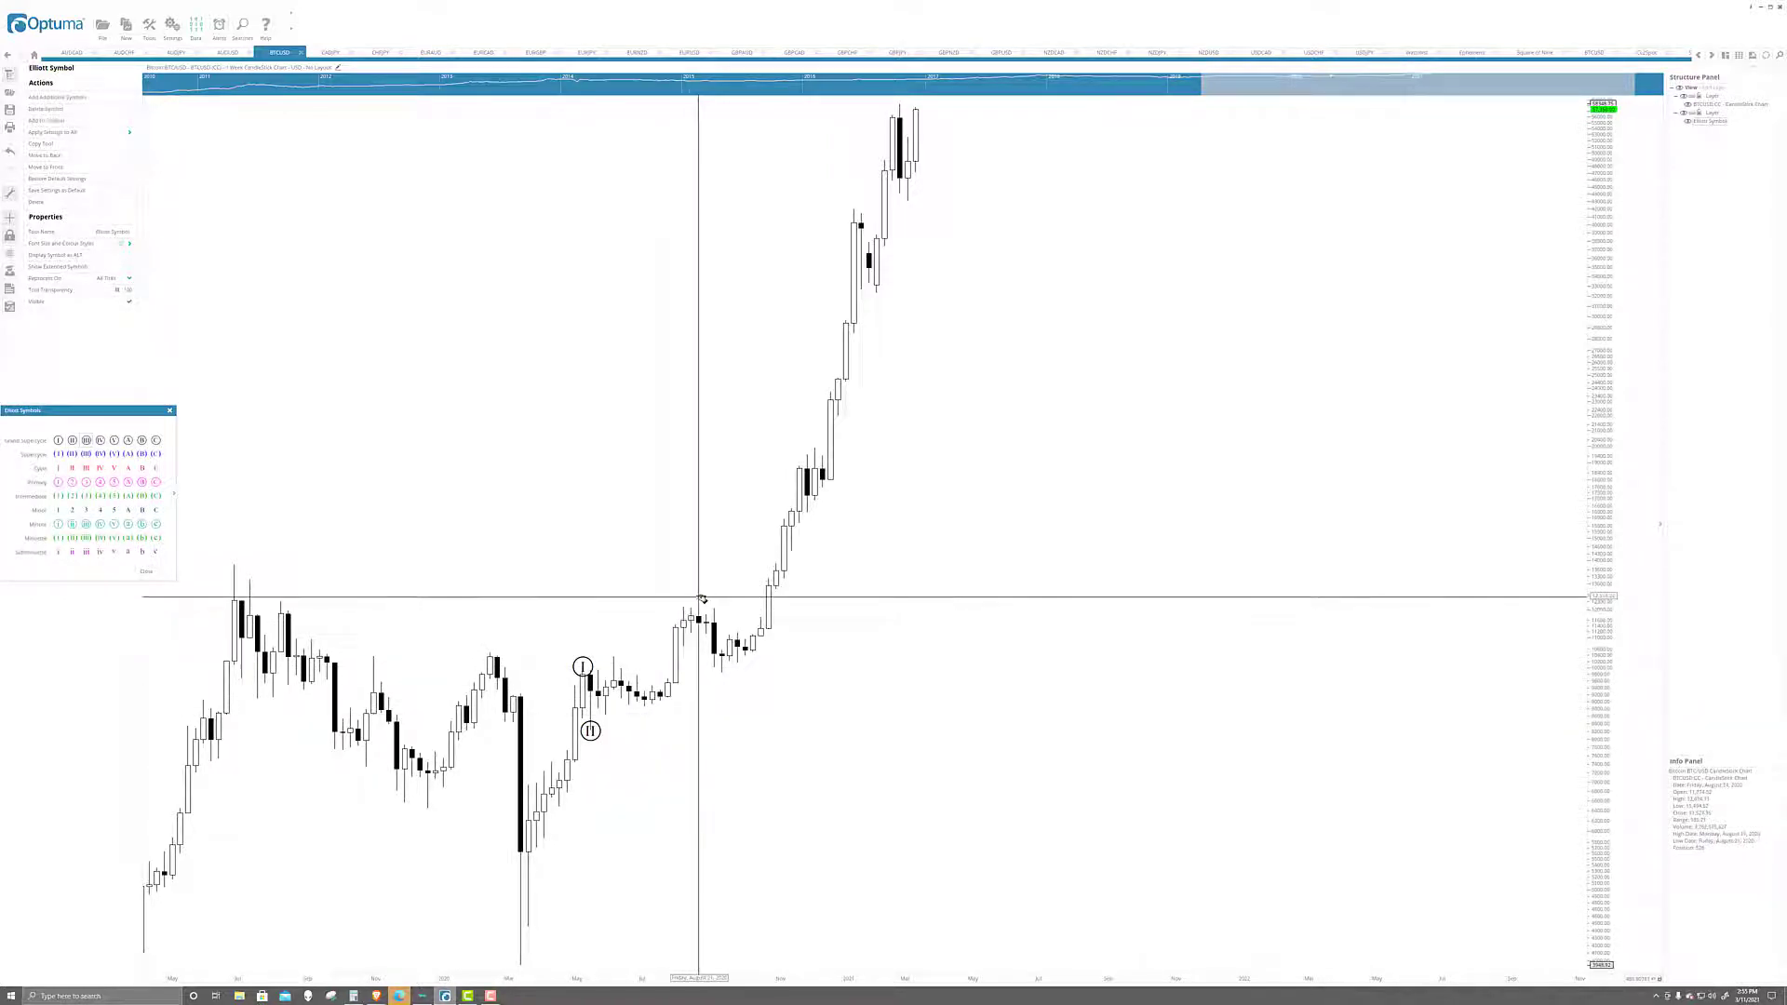
left_click(722, 673)
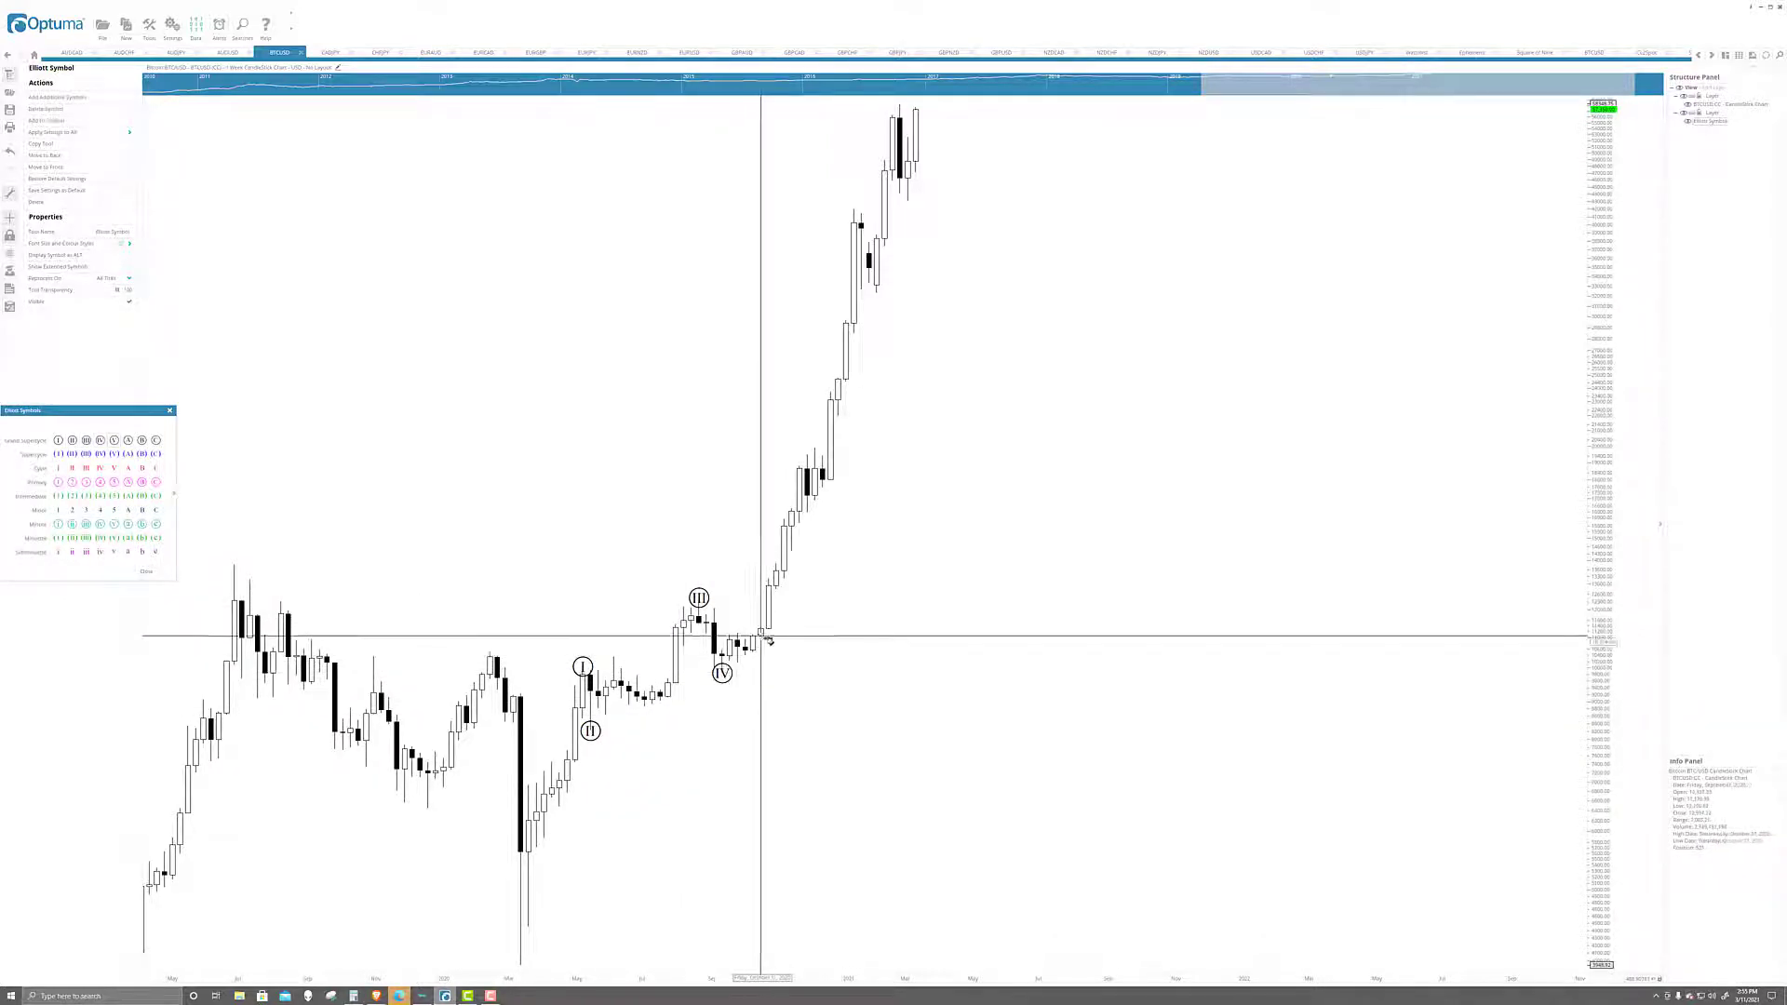
left_click(801, 462)
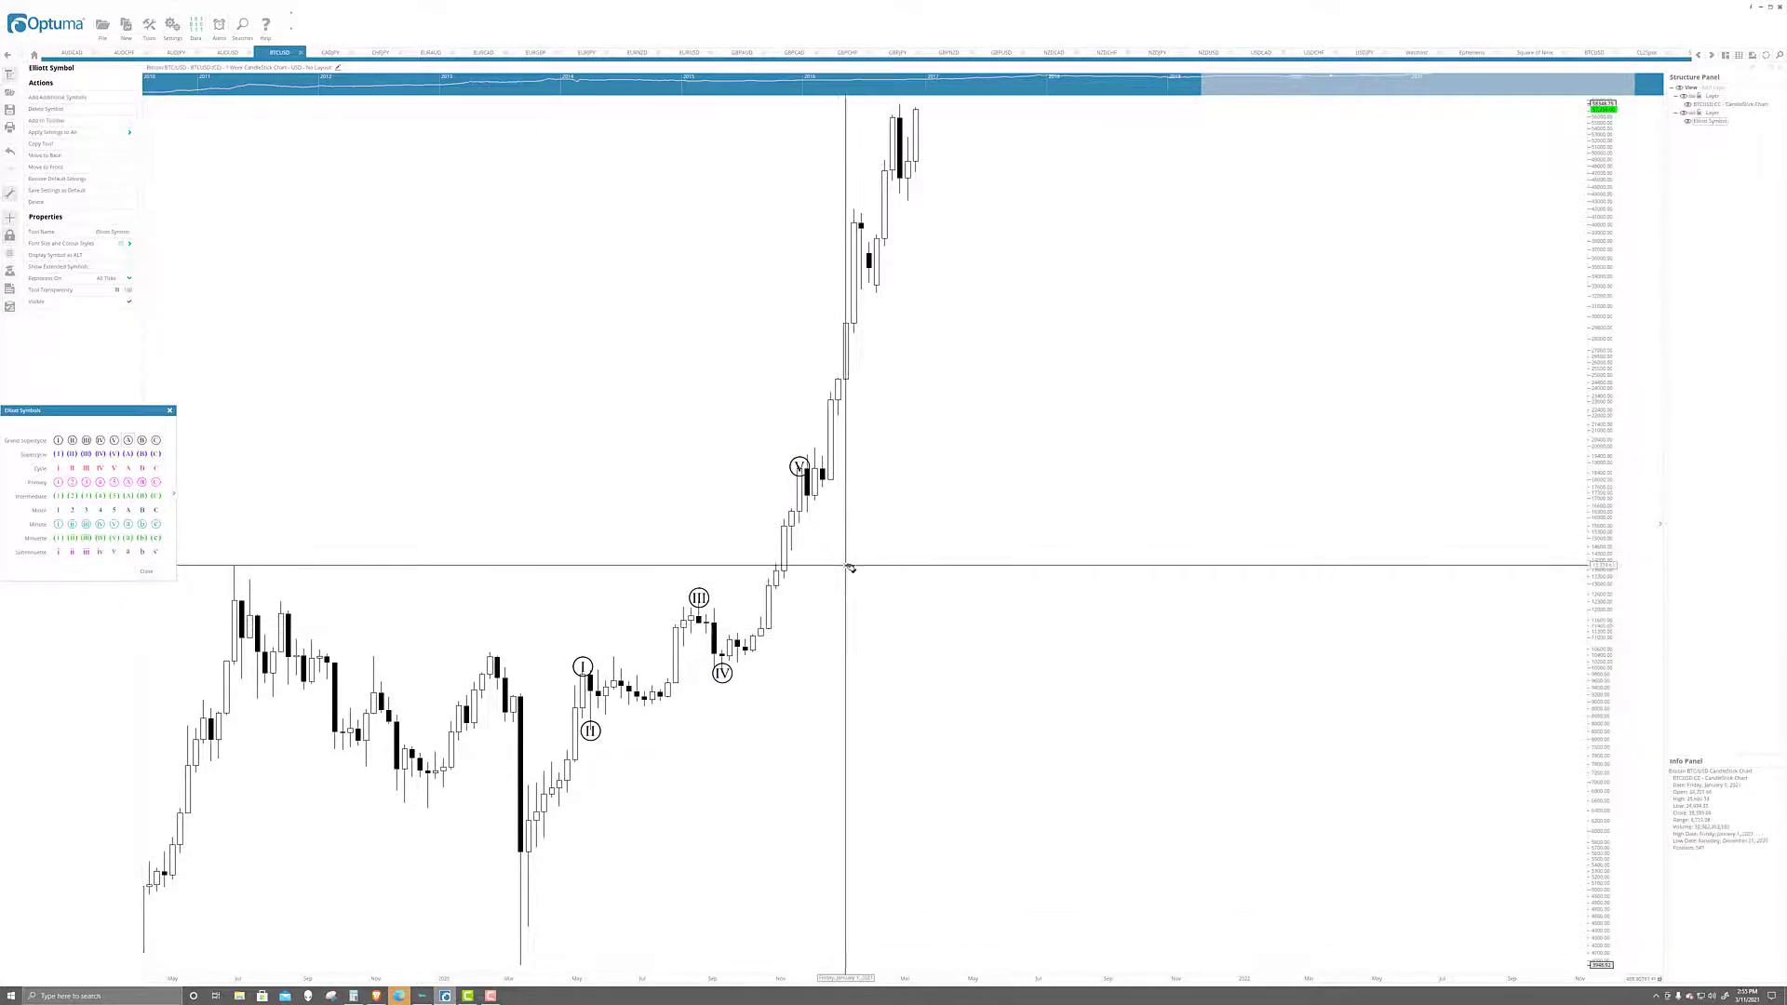
scroll(810, 559, "up", 2)
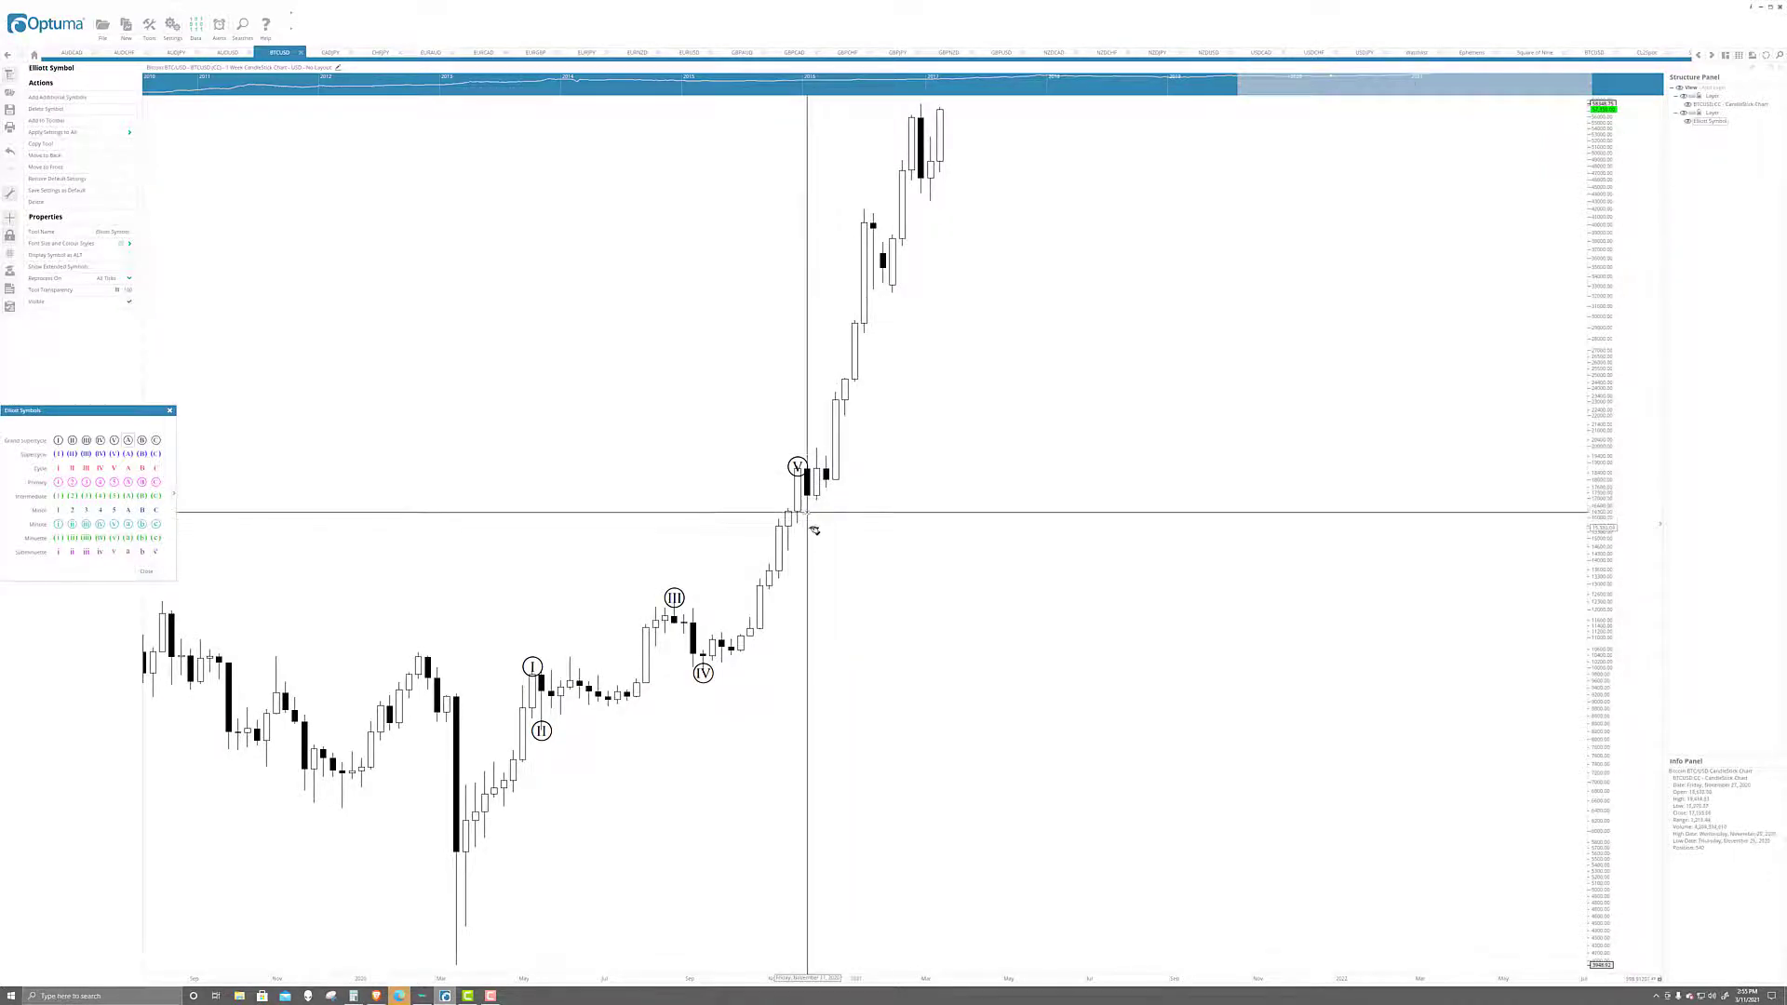
scroll(814, 531, "up", 2)
scroll(814, 531, "down", 2)
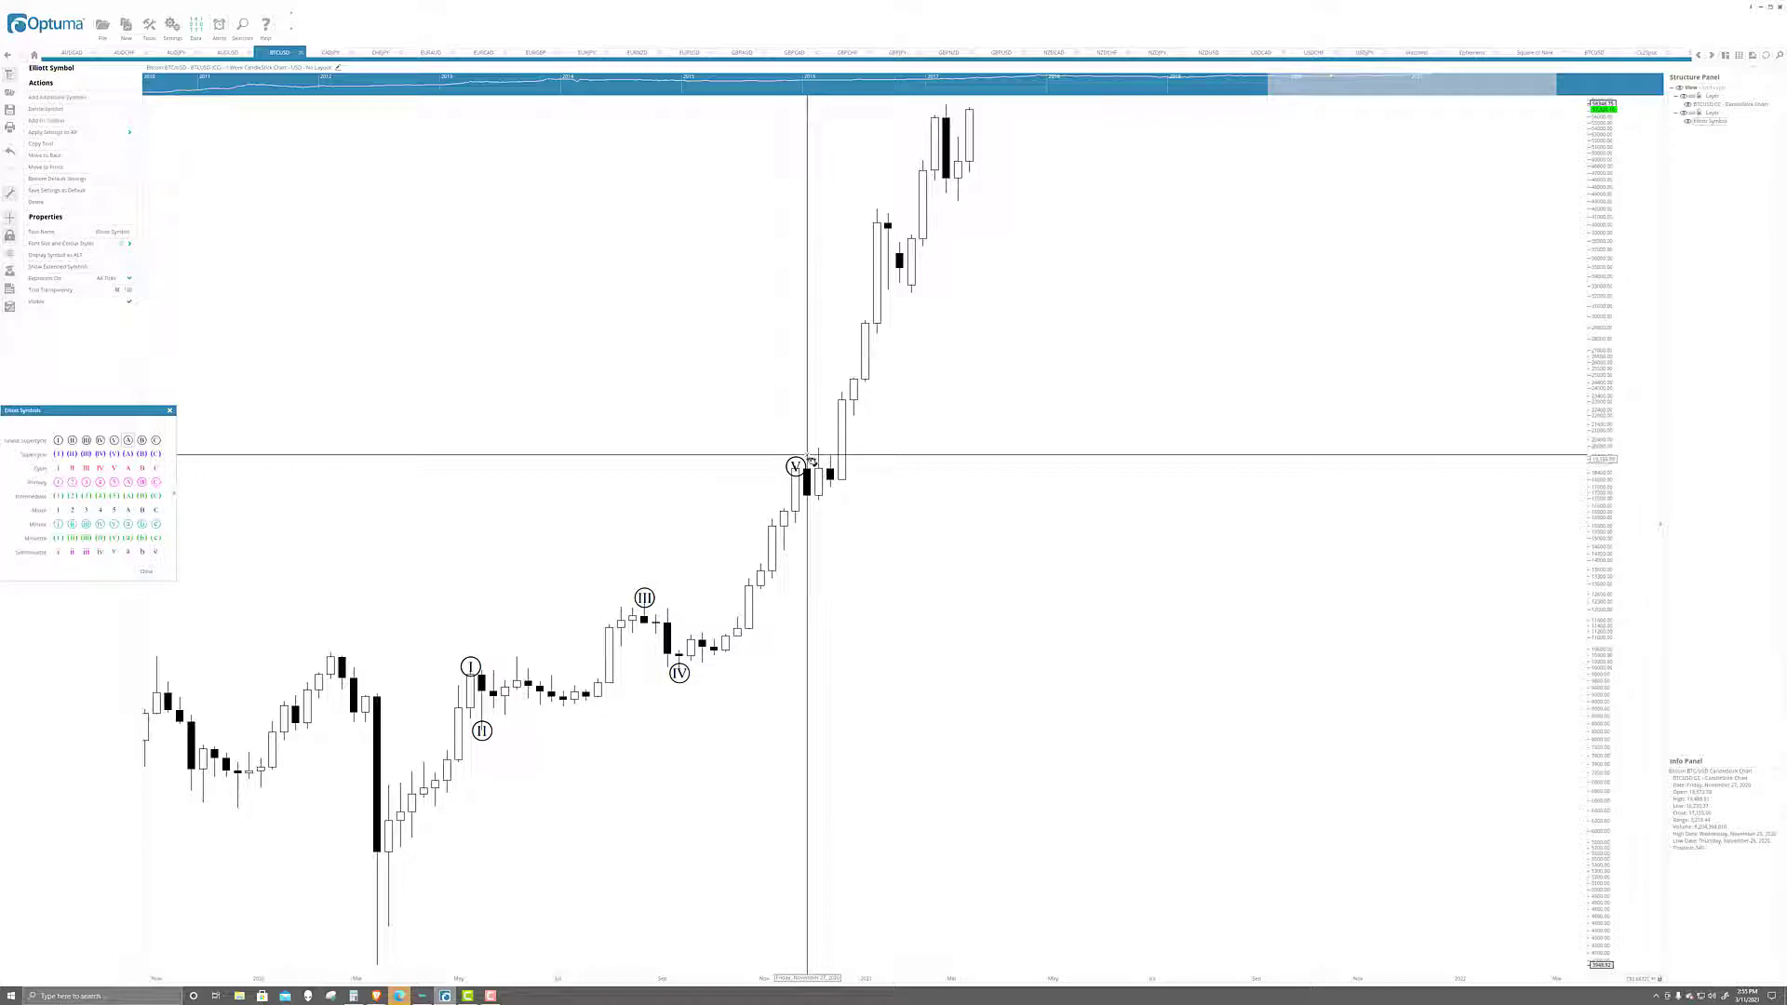
- Add circled A and C corrective labels beside the wave V candle
left_click(809, 458)
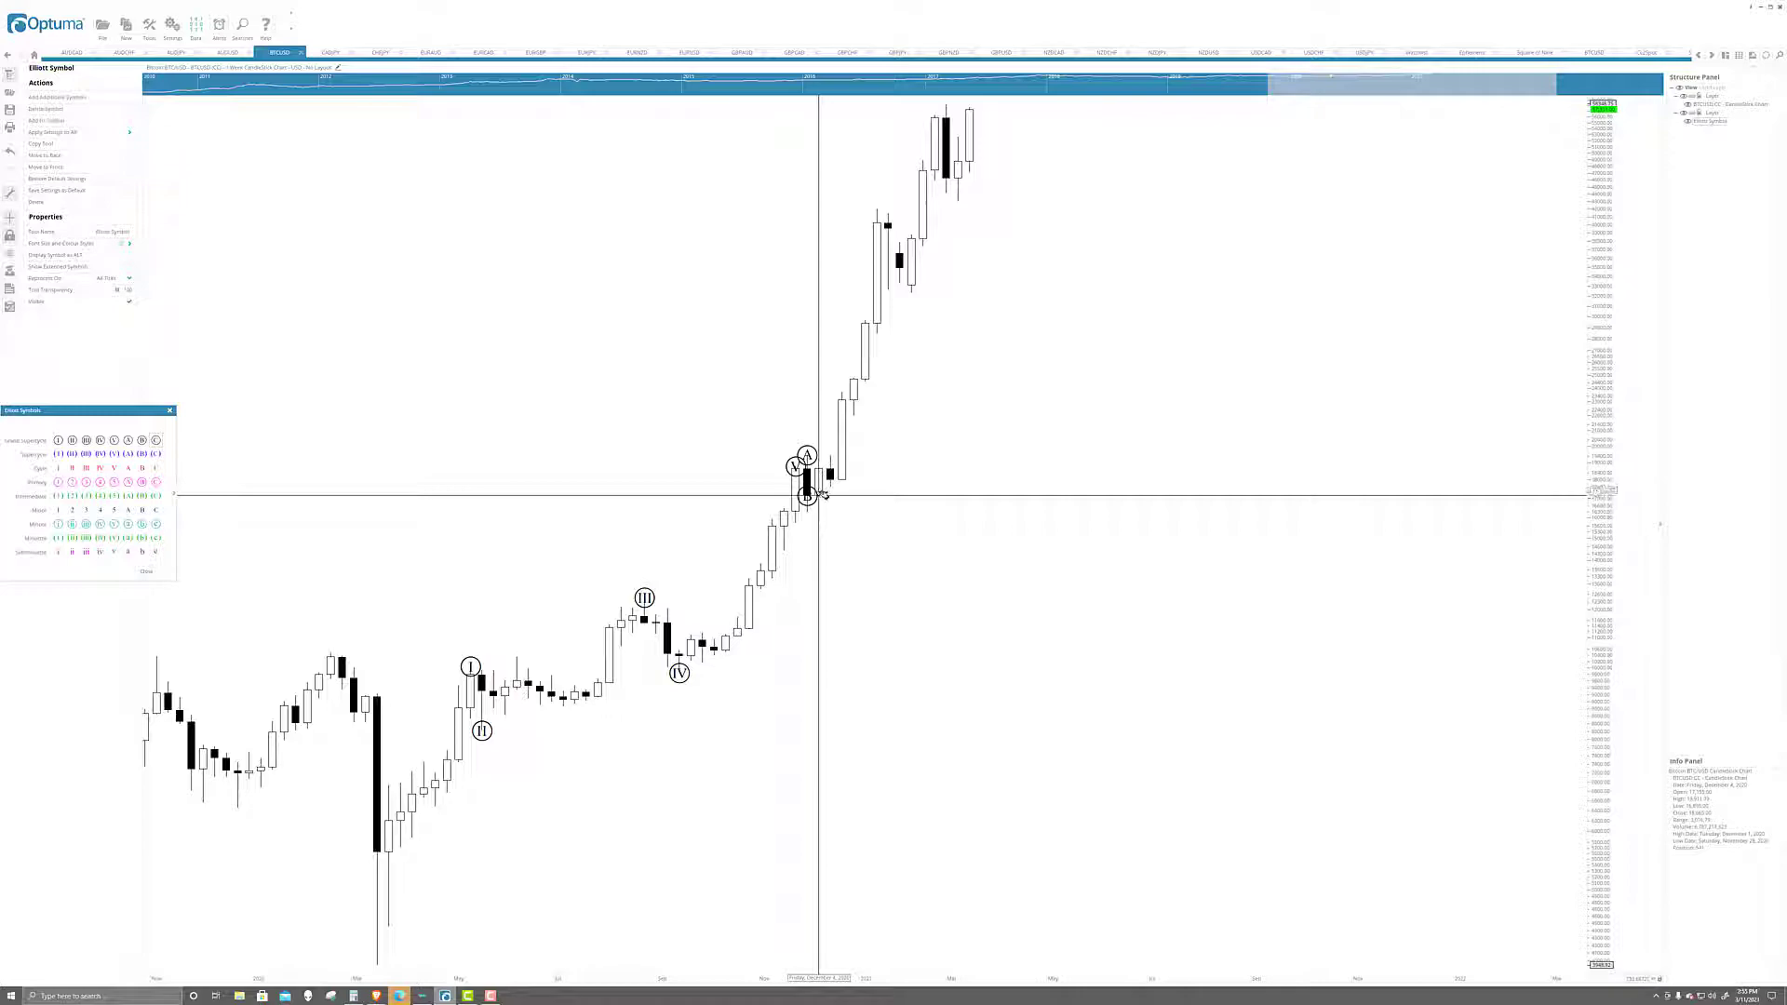
left_click(820, 495)
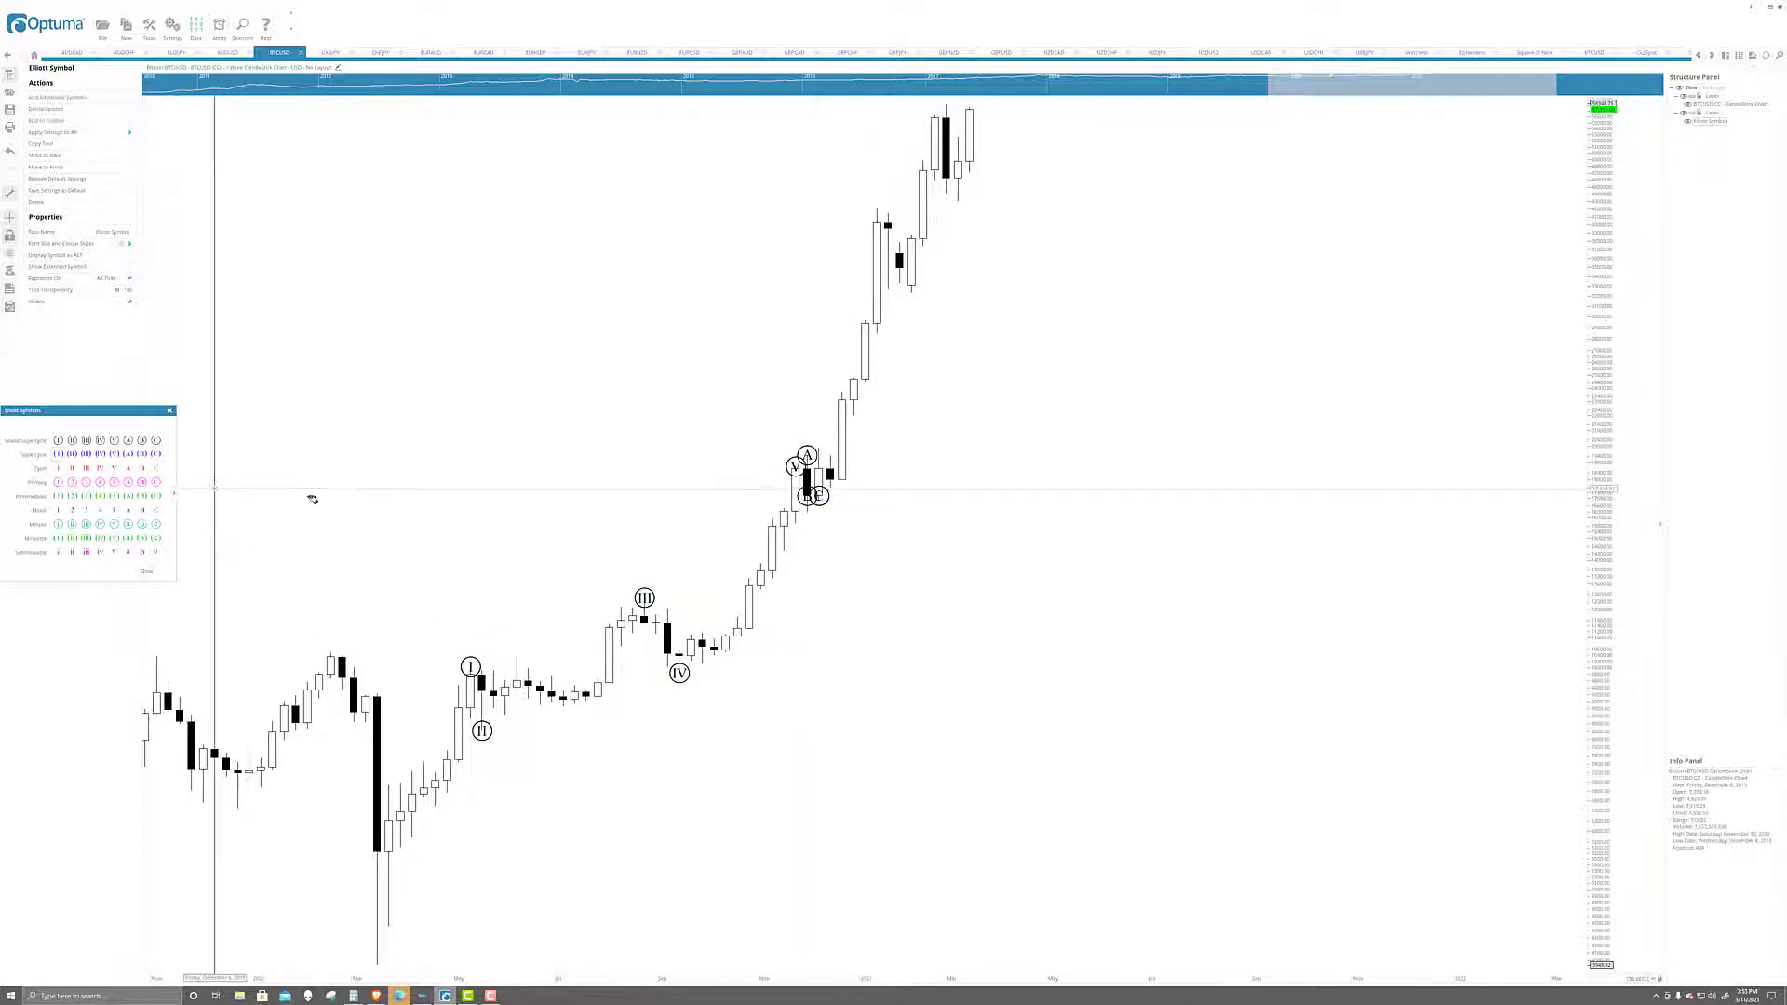
scroll(817, 494, "down", 3)
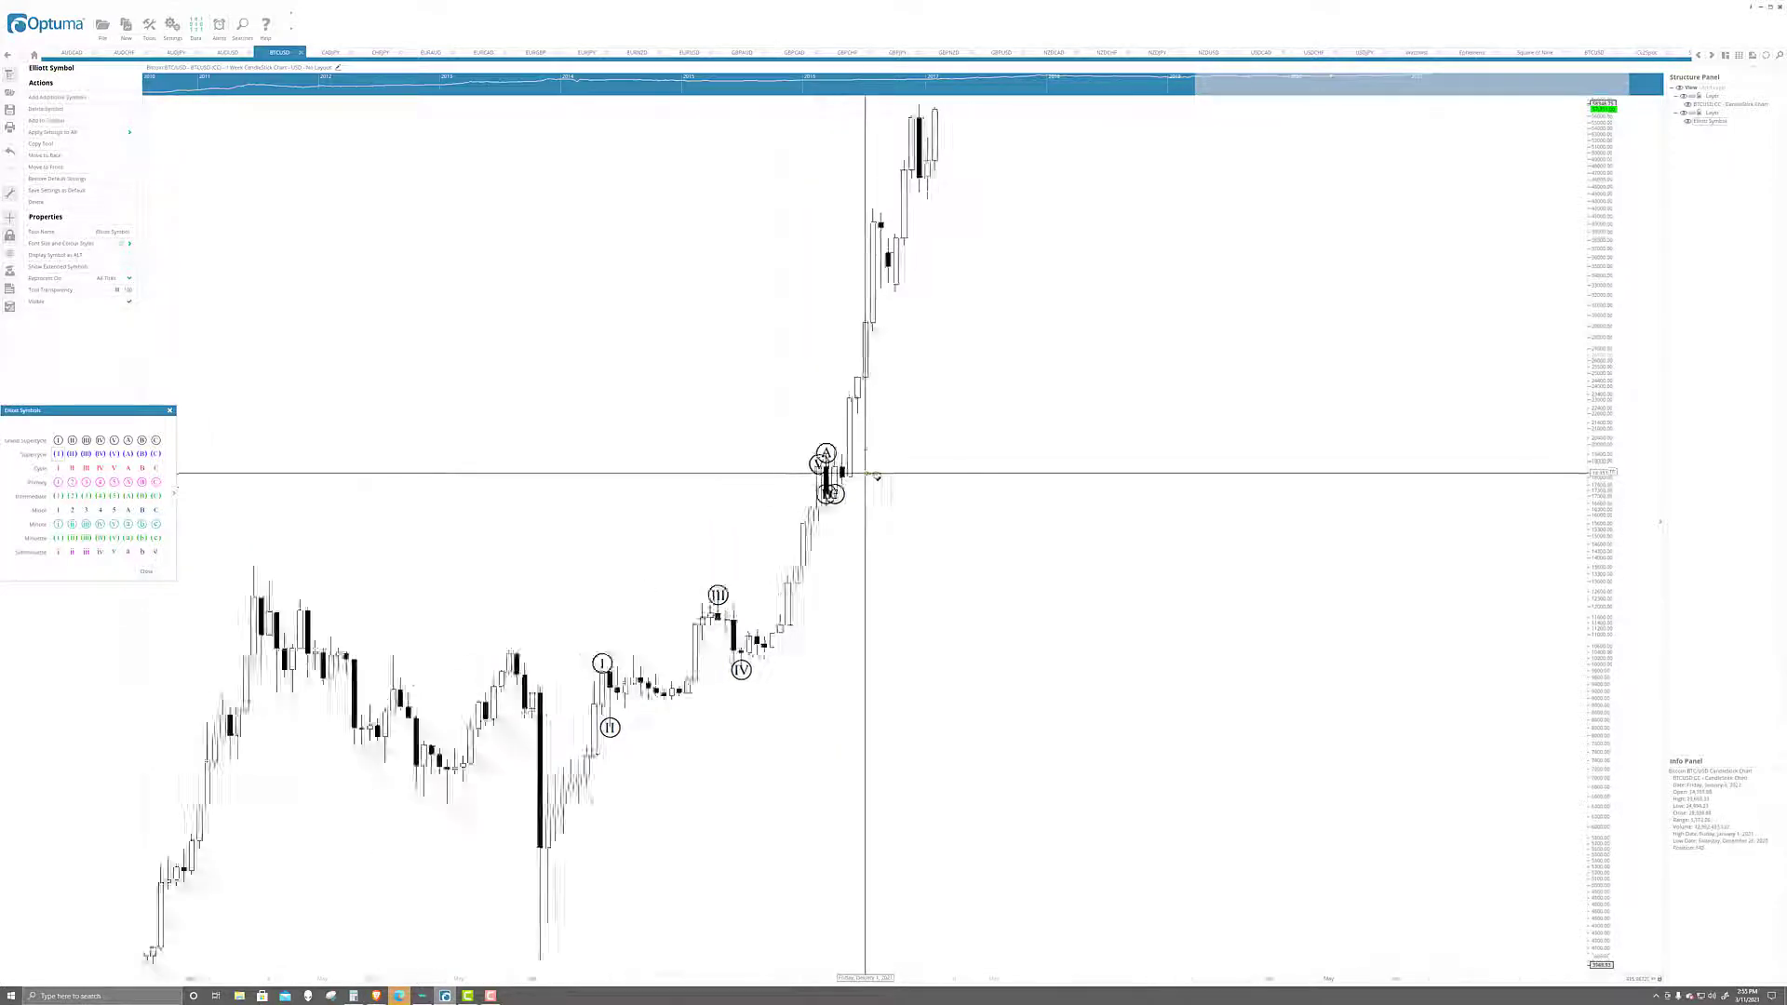
- Close the Elliott Symbols palette and shift the chart lower to free space above
left_click(962, 402)
left_click_drag(1005, 288, 974, 403)
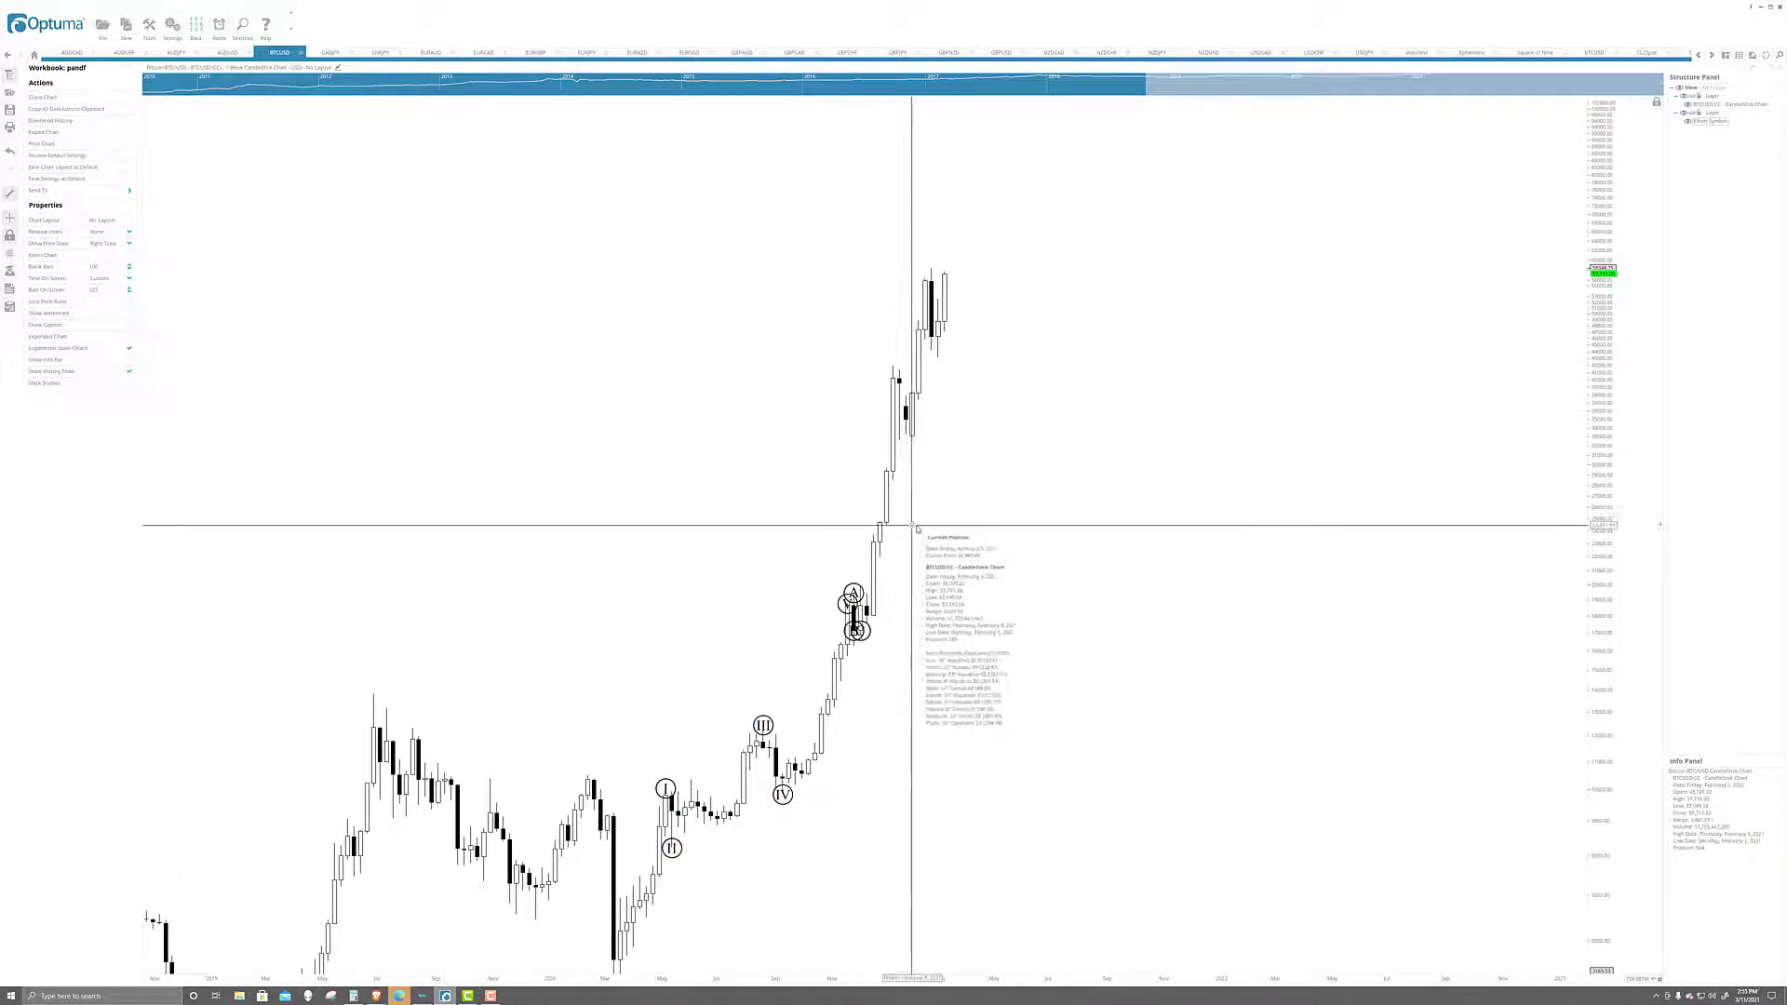
left_click_drag(916, 529, 936, 527)
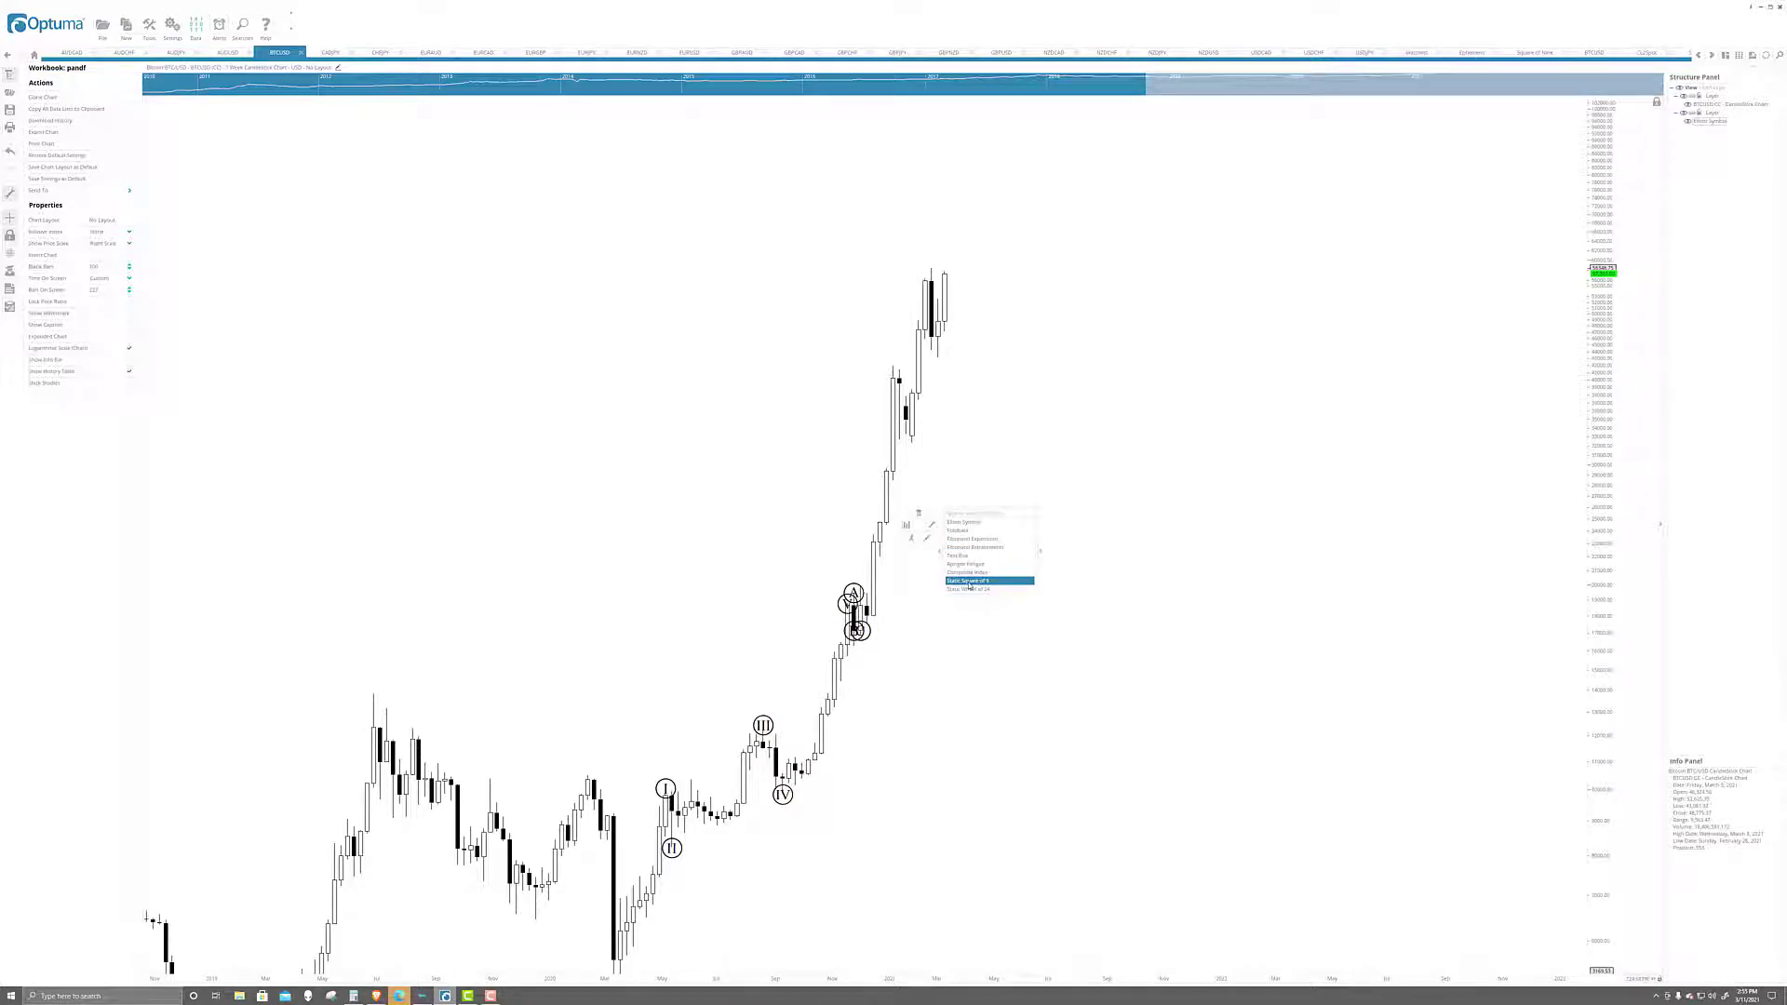
- Label the 2021 rally with a second circled I–V count, placing wave V above current prices
left_click(961, 522)
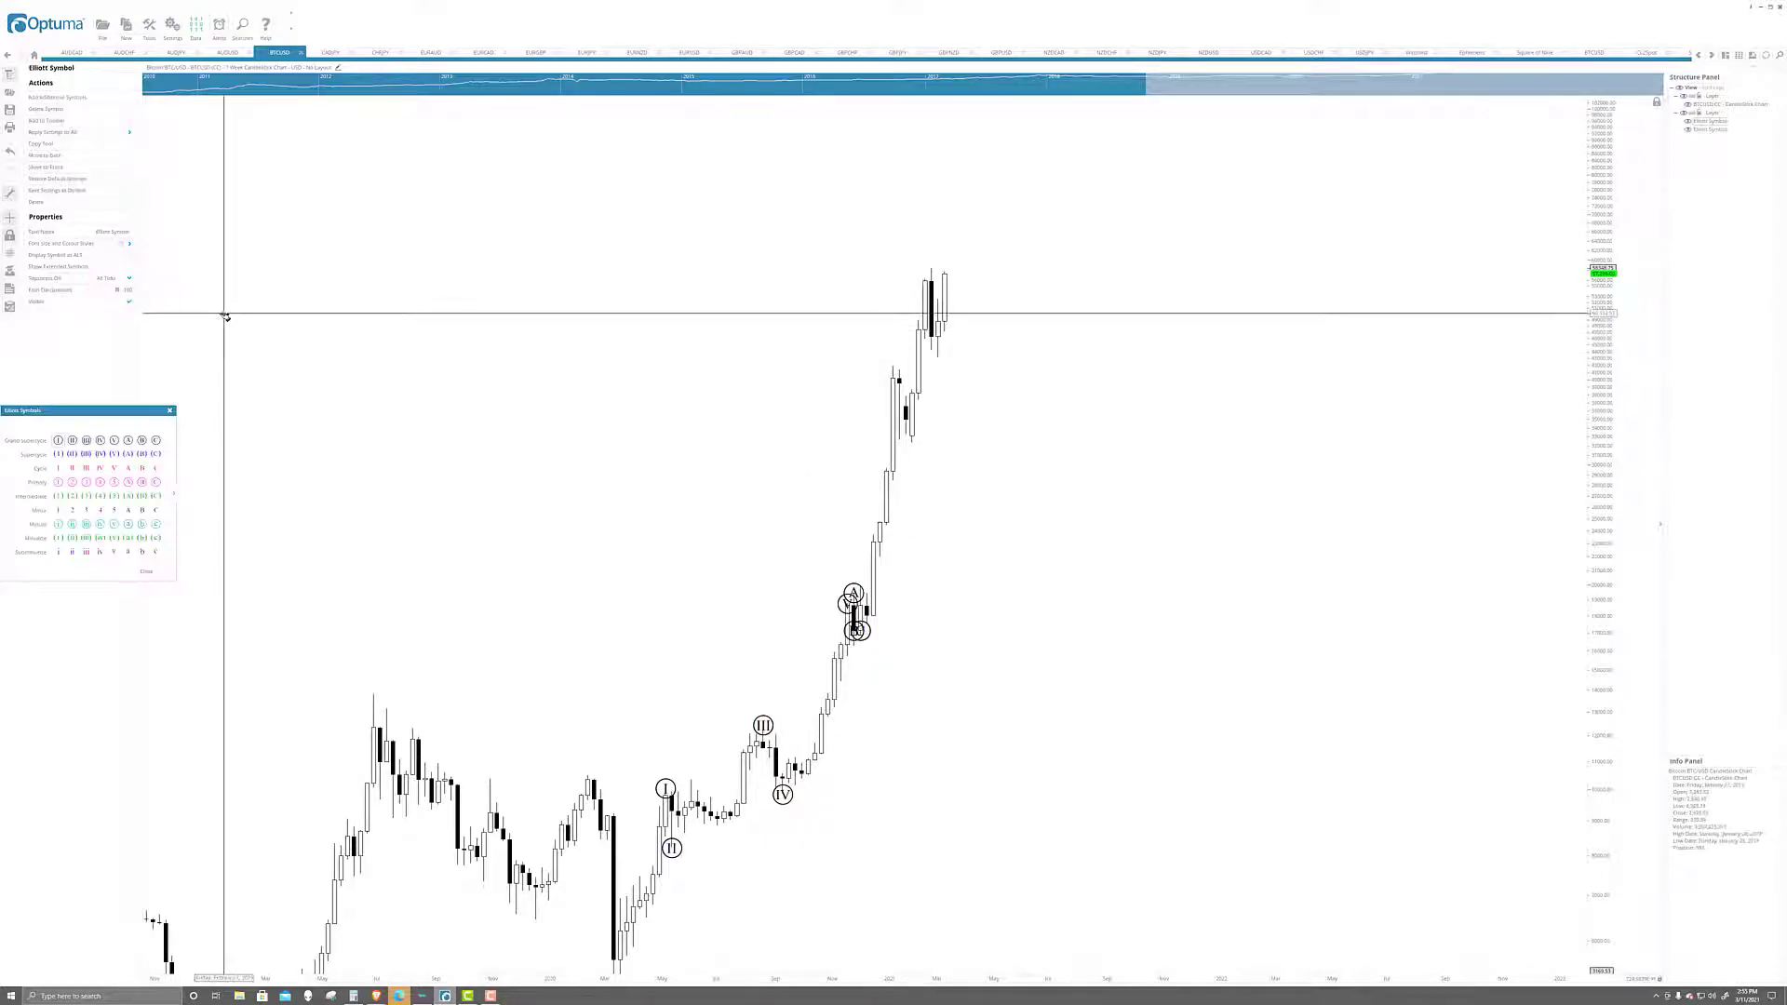
left_click(894, 367)
left_click(913, 444)
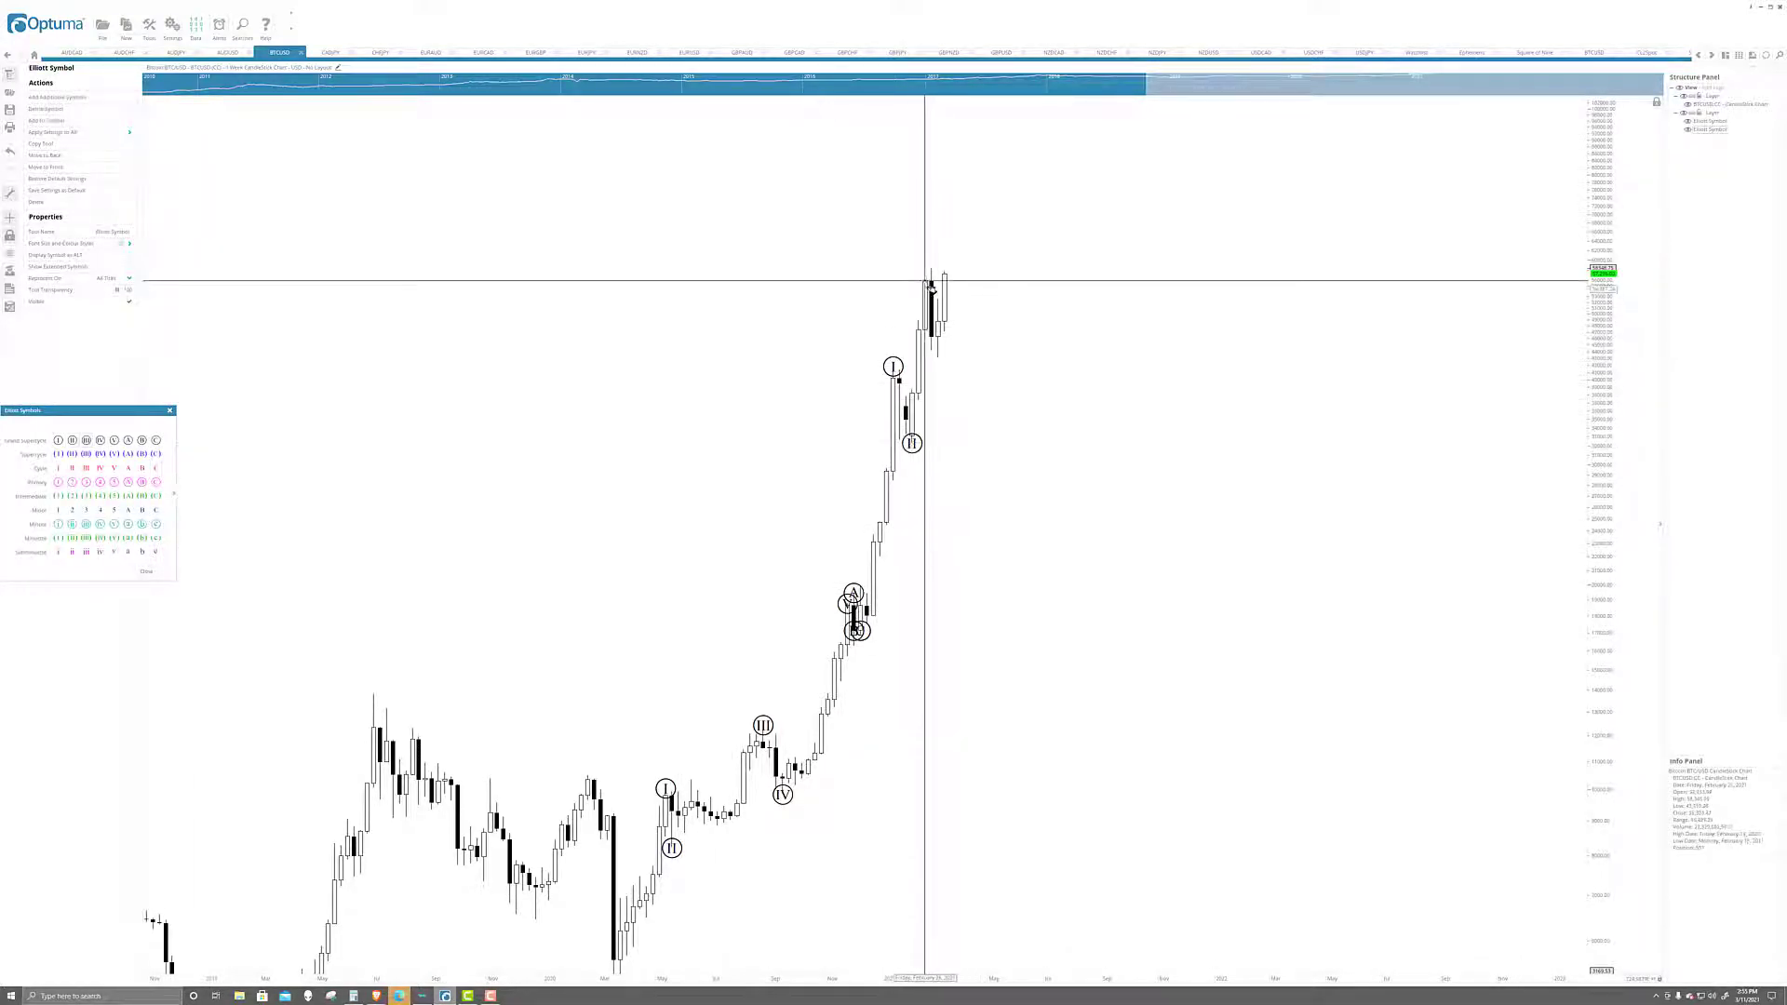
left_click(932, 269)
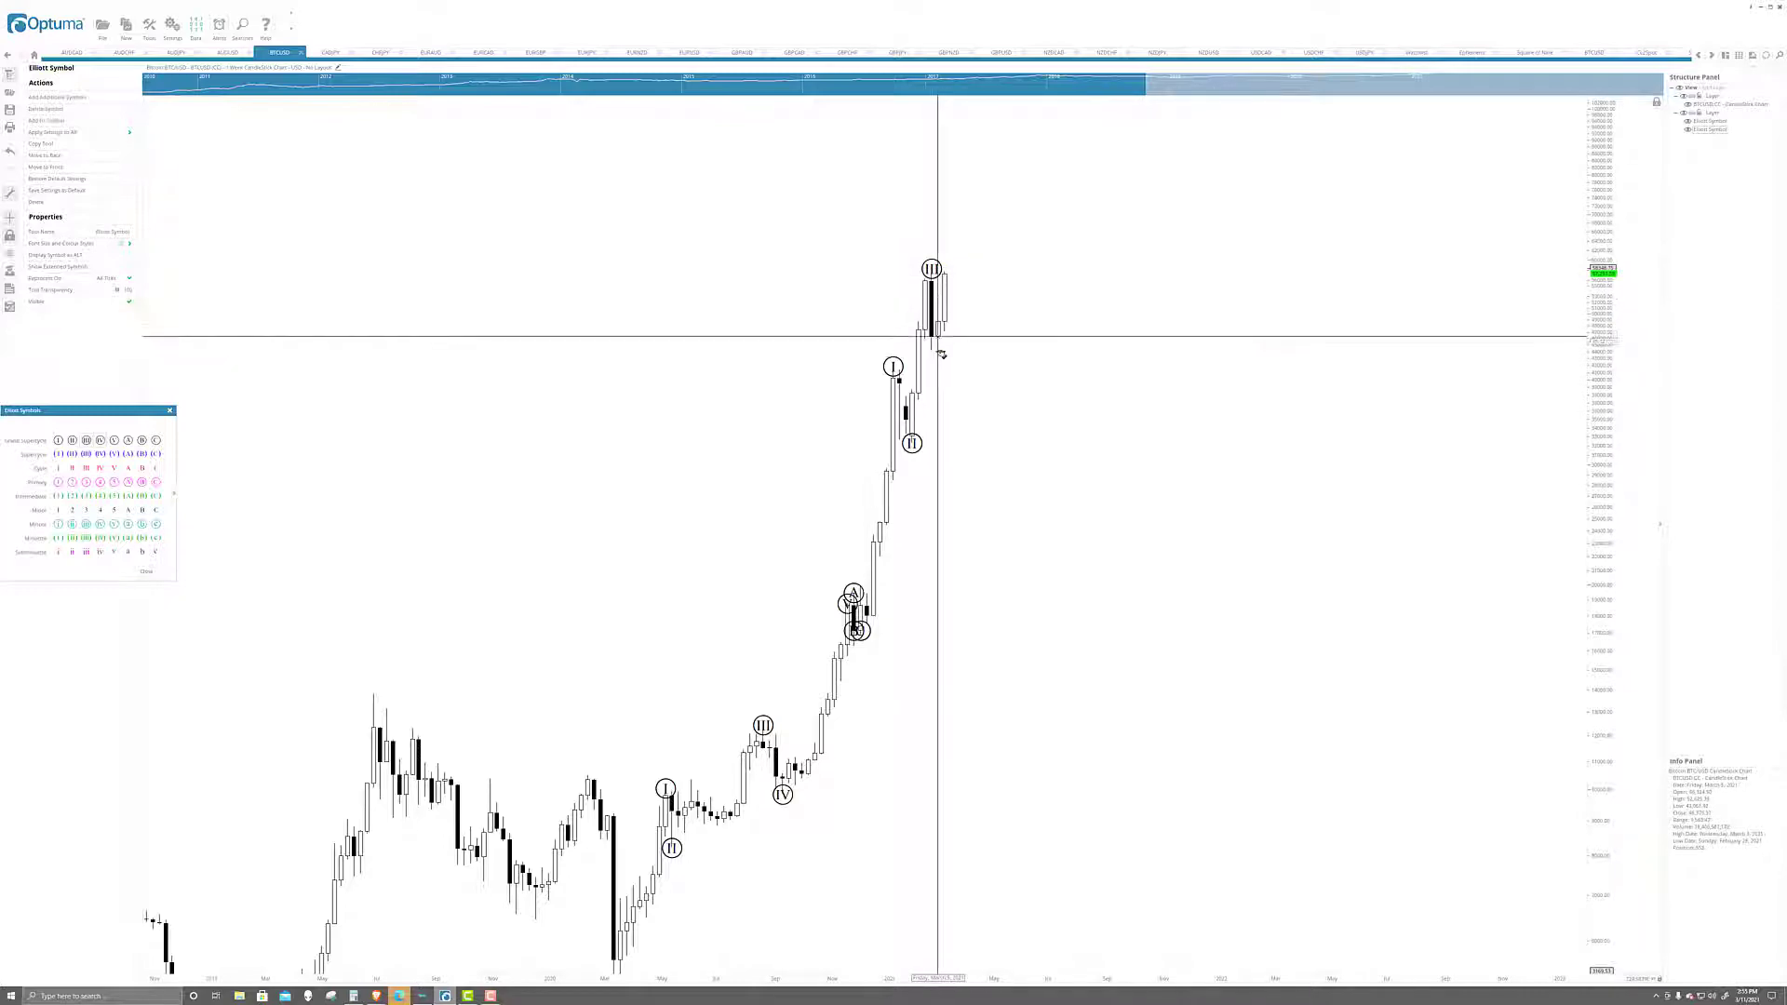
left_click(939, 359)
left_click(989, 159)
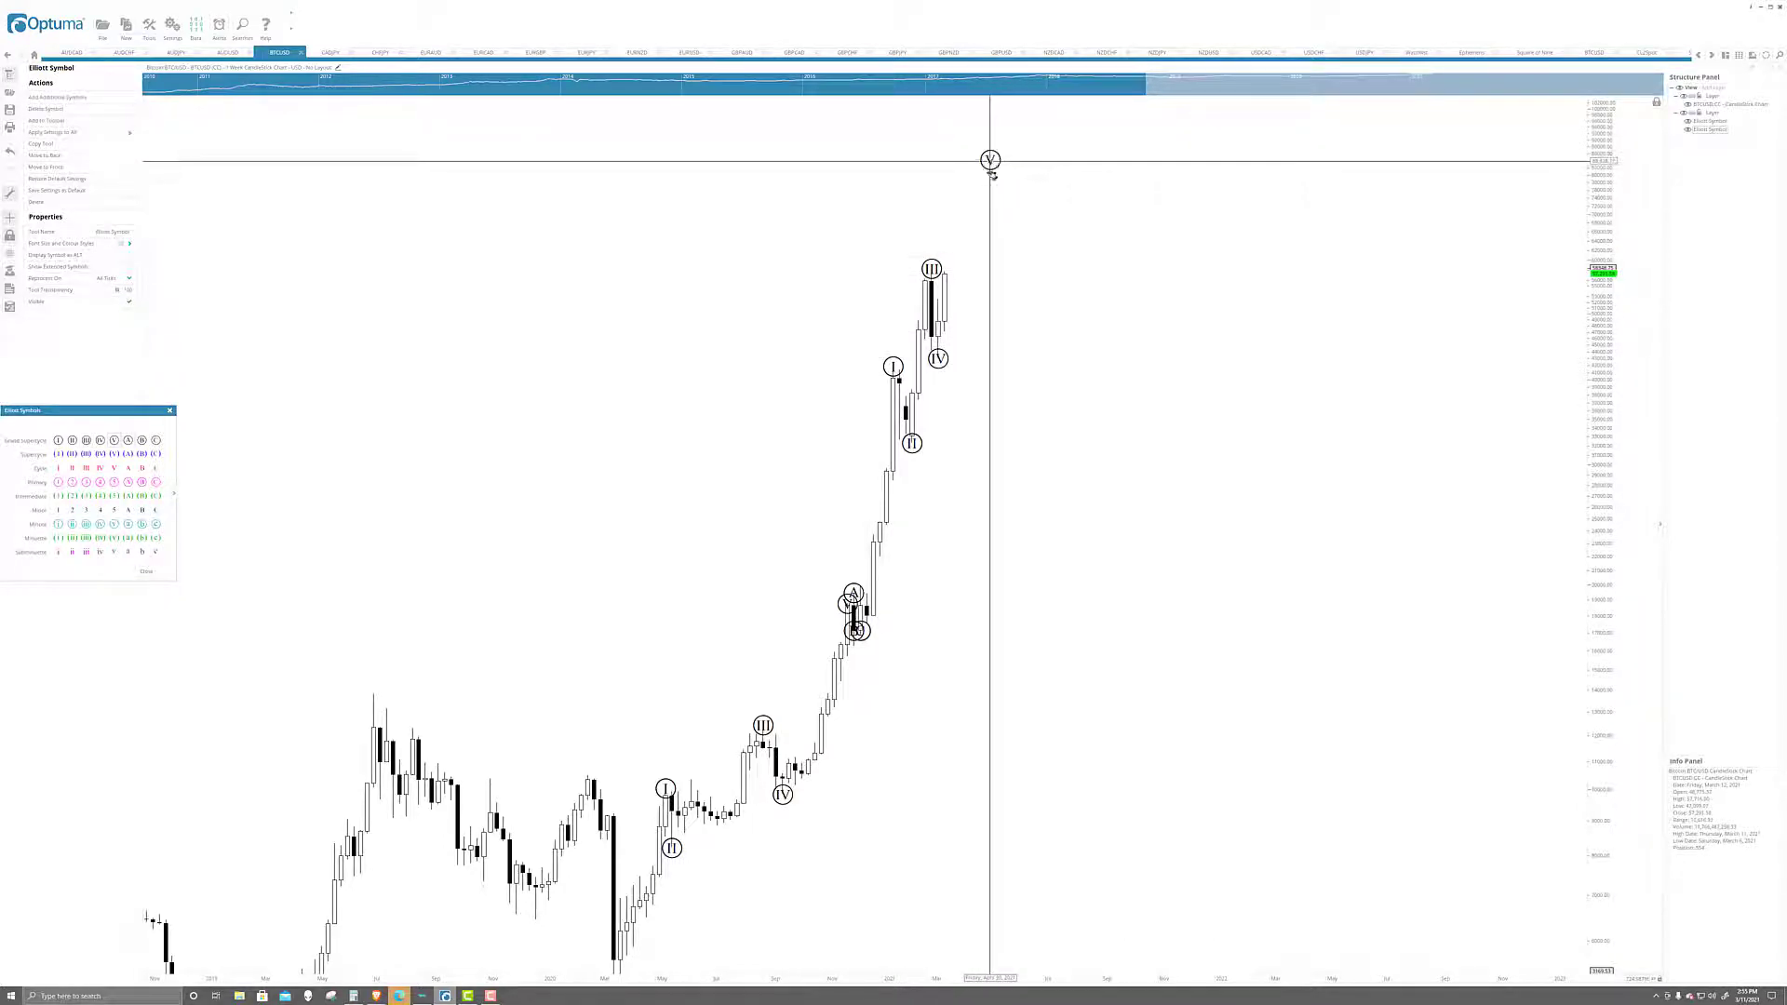
scroll(1190, 428, "up", 2)
scroll(1190, 429, "up", 4)
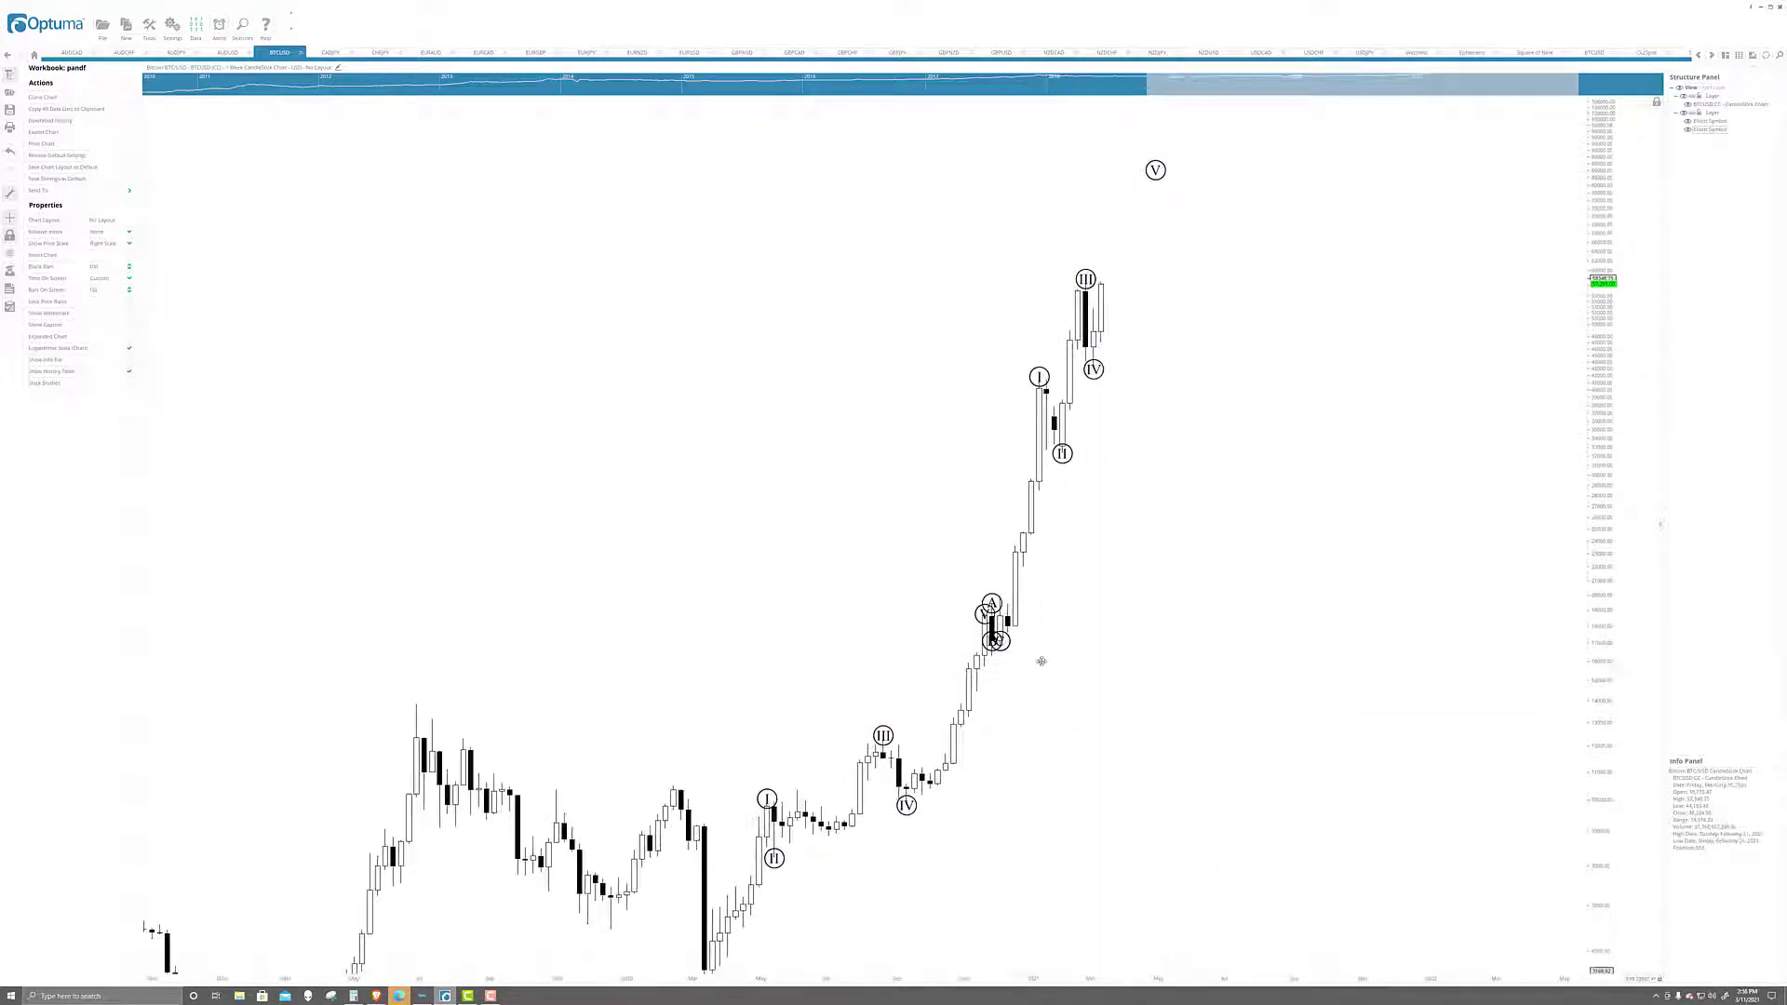
- Anchor the Fibonacci expansion's third point at wave II and extend its levels to the right
left_click_drag(1052, 681, 1063, 705)
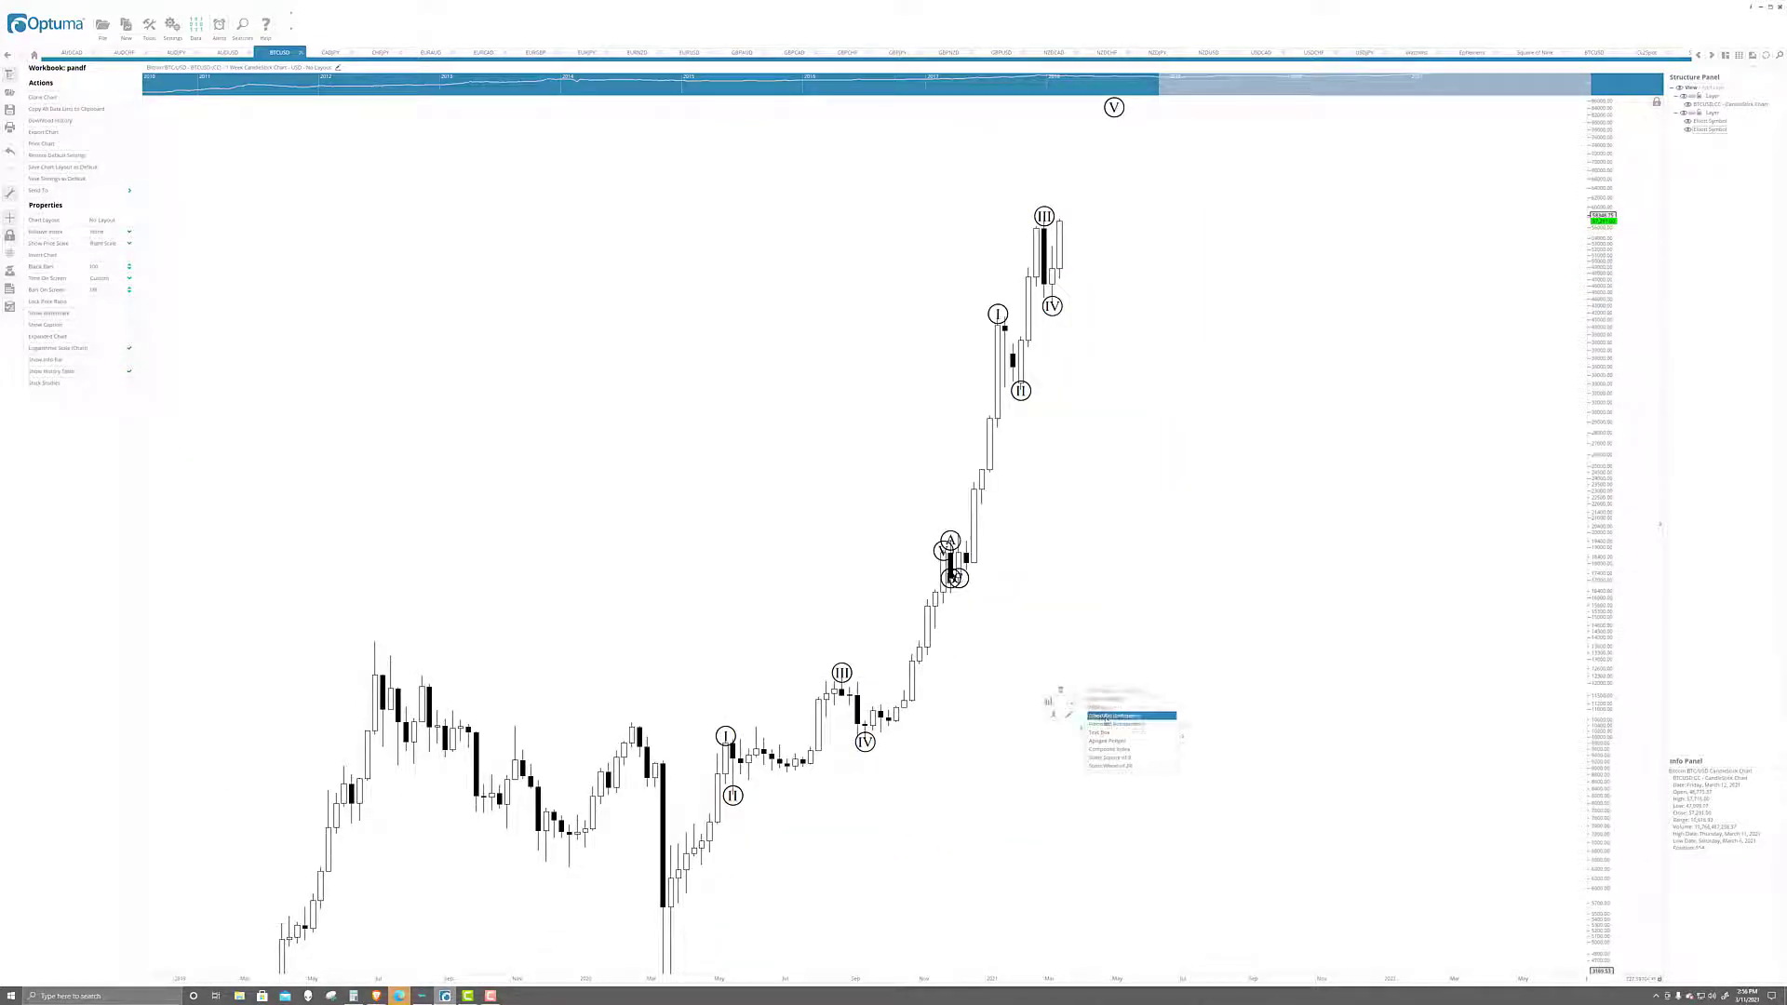
scroll(838, 810, "down", 5)
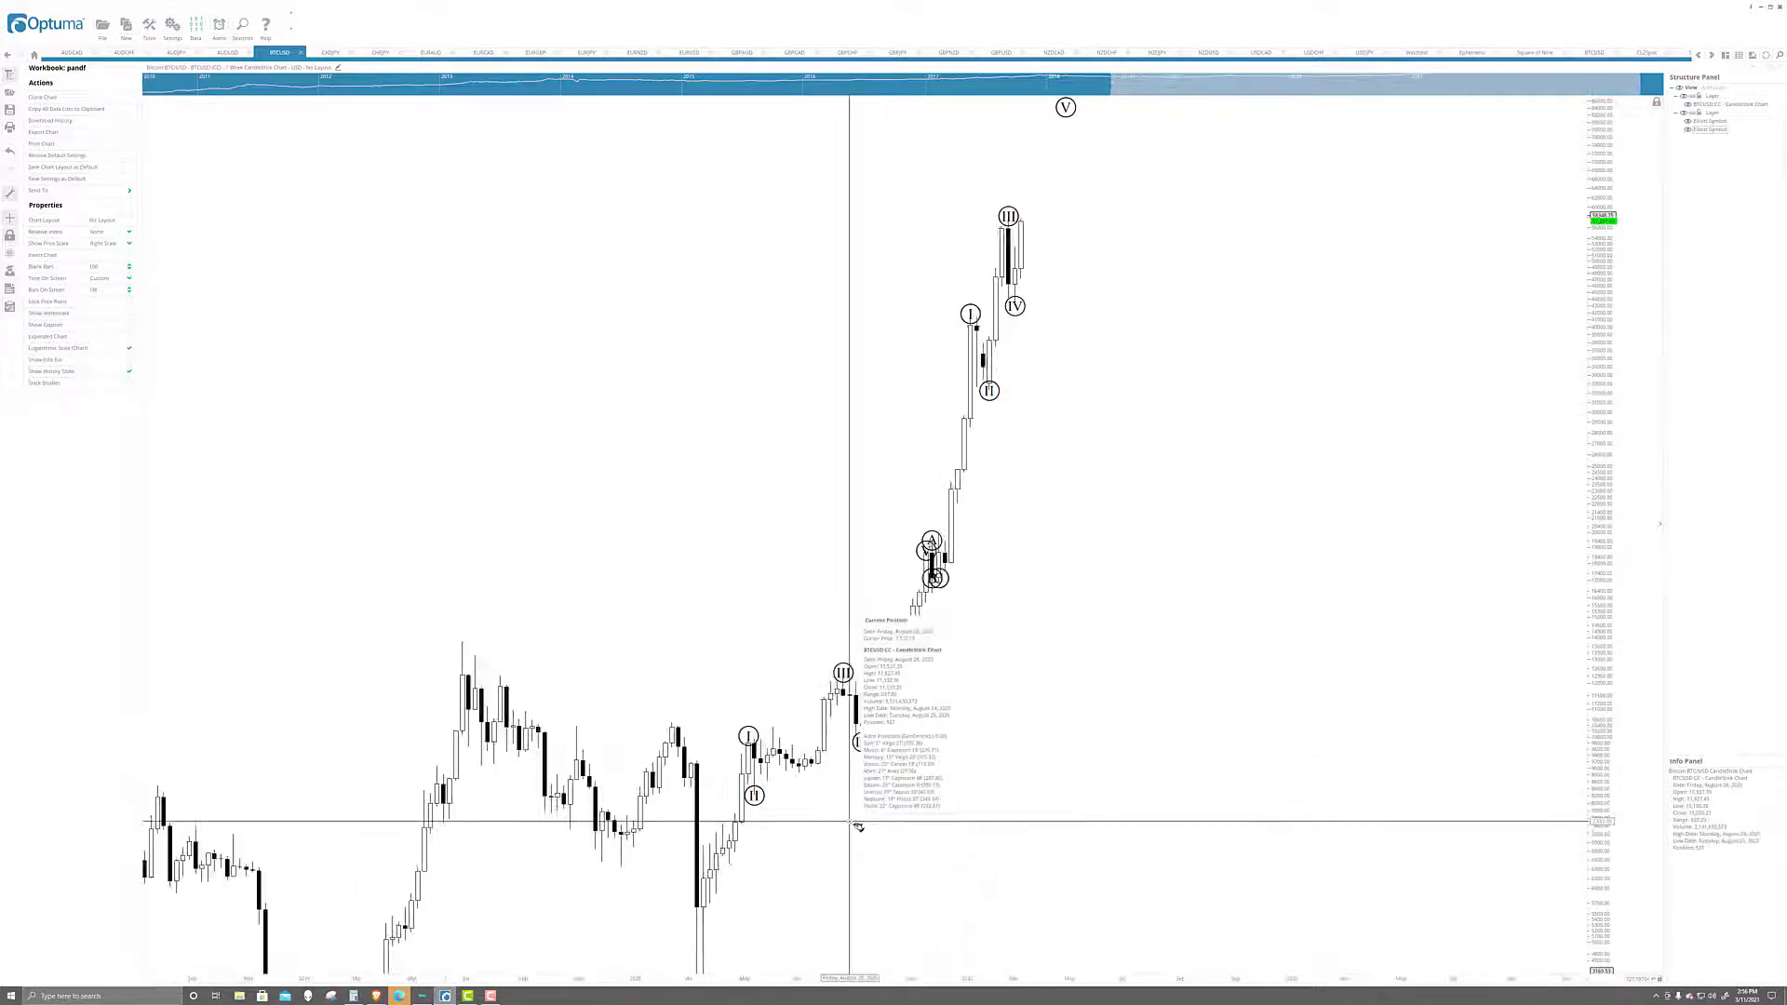
left_click(772, 908)
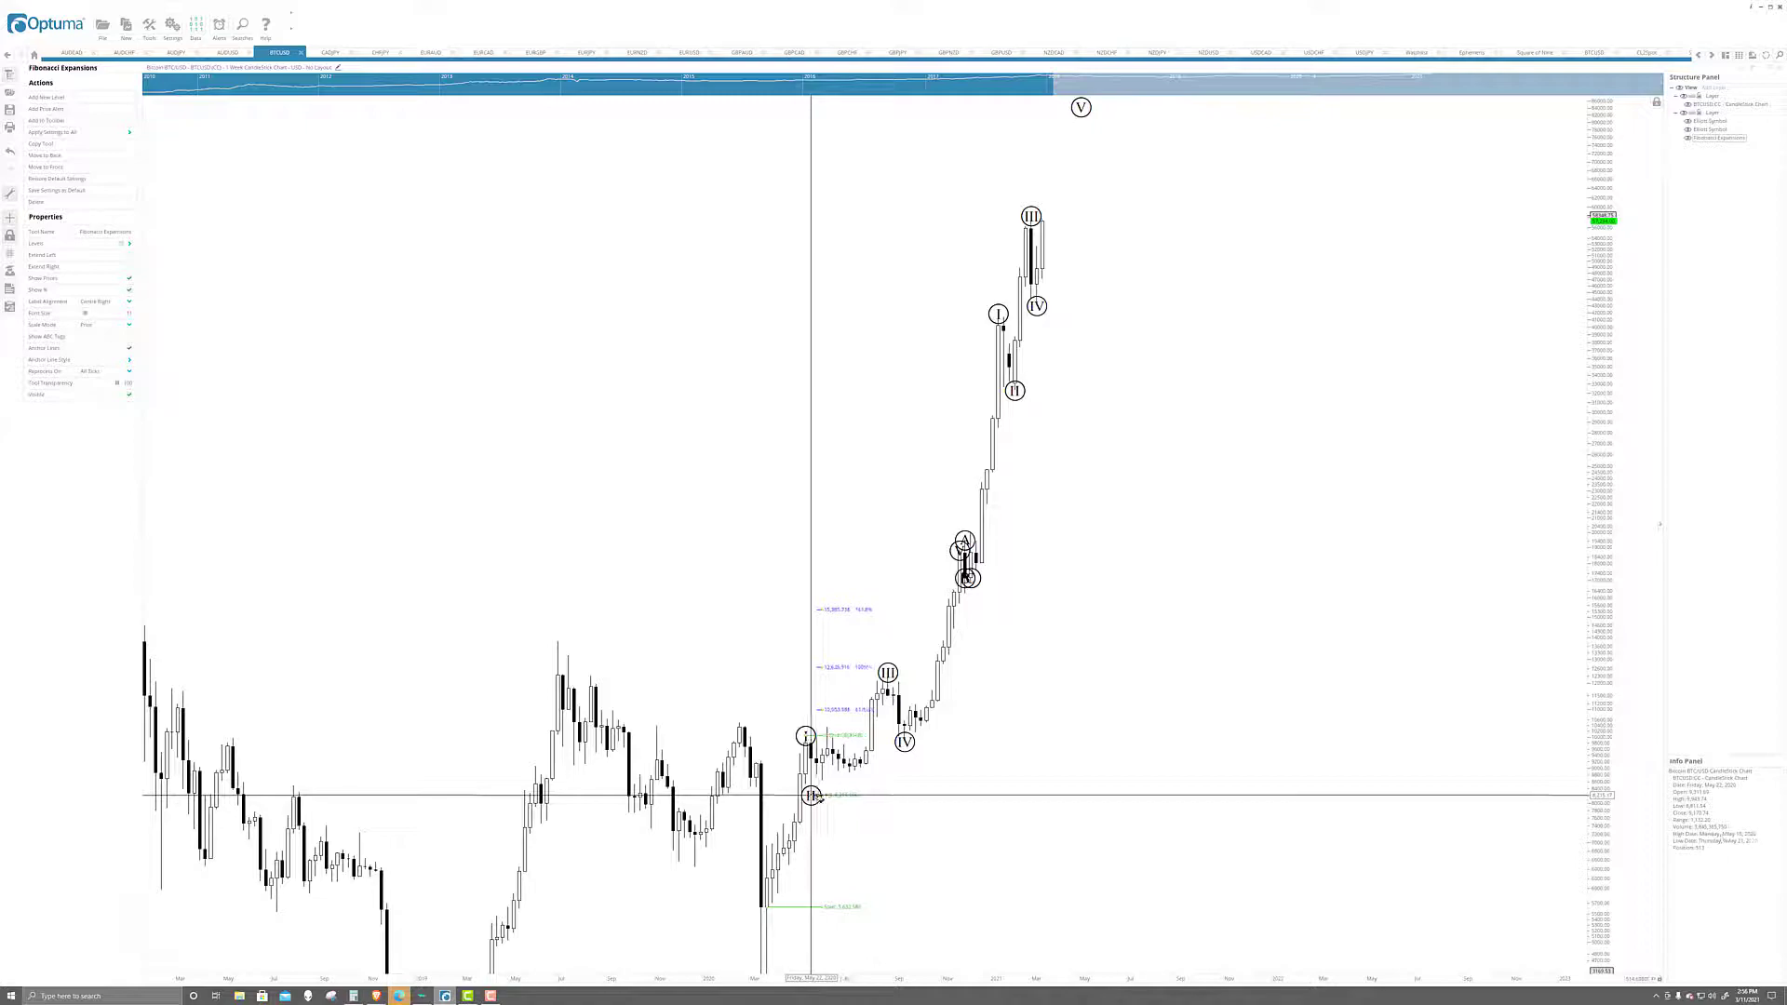
left_click(1278, 796)
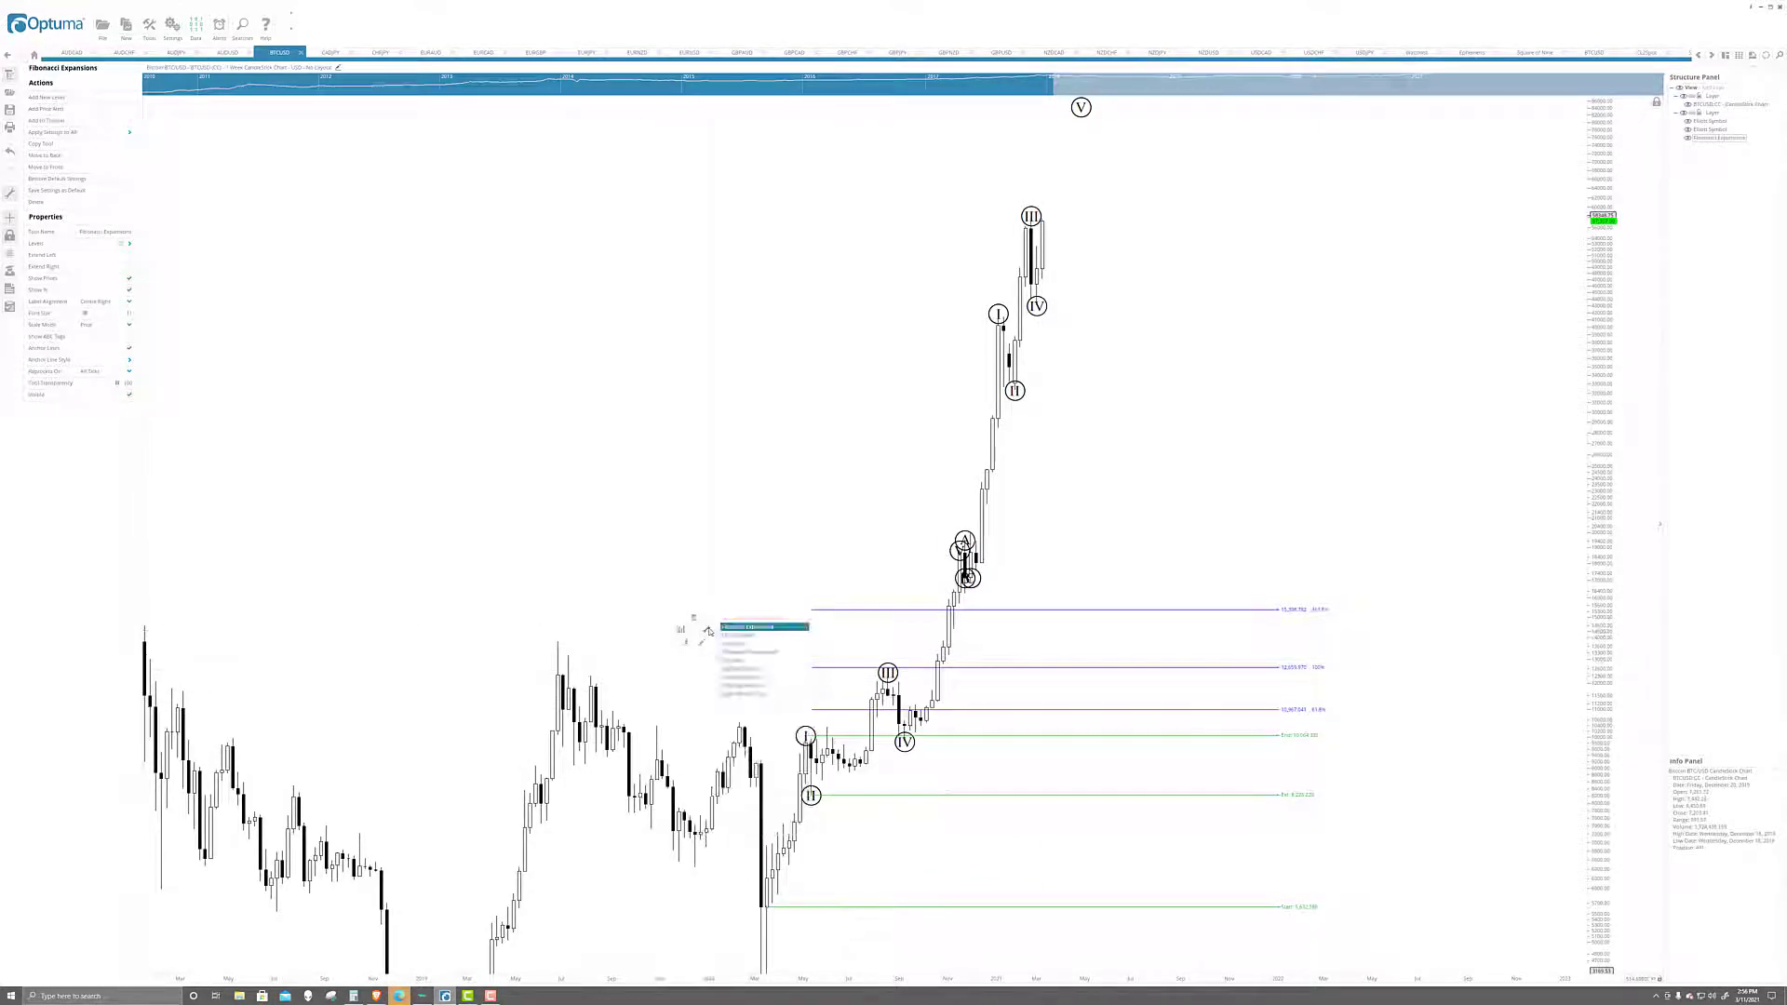
- Draw a Fibonacci expansion from the lower wave II low through wave III high to wave IV low
left_click(812, 789)
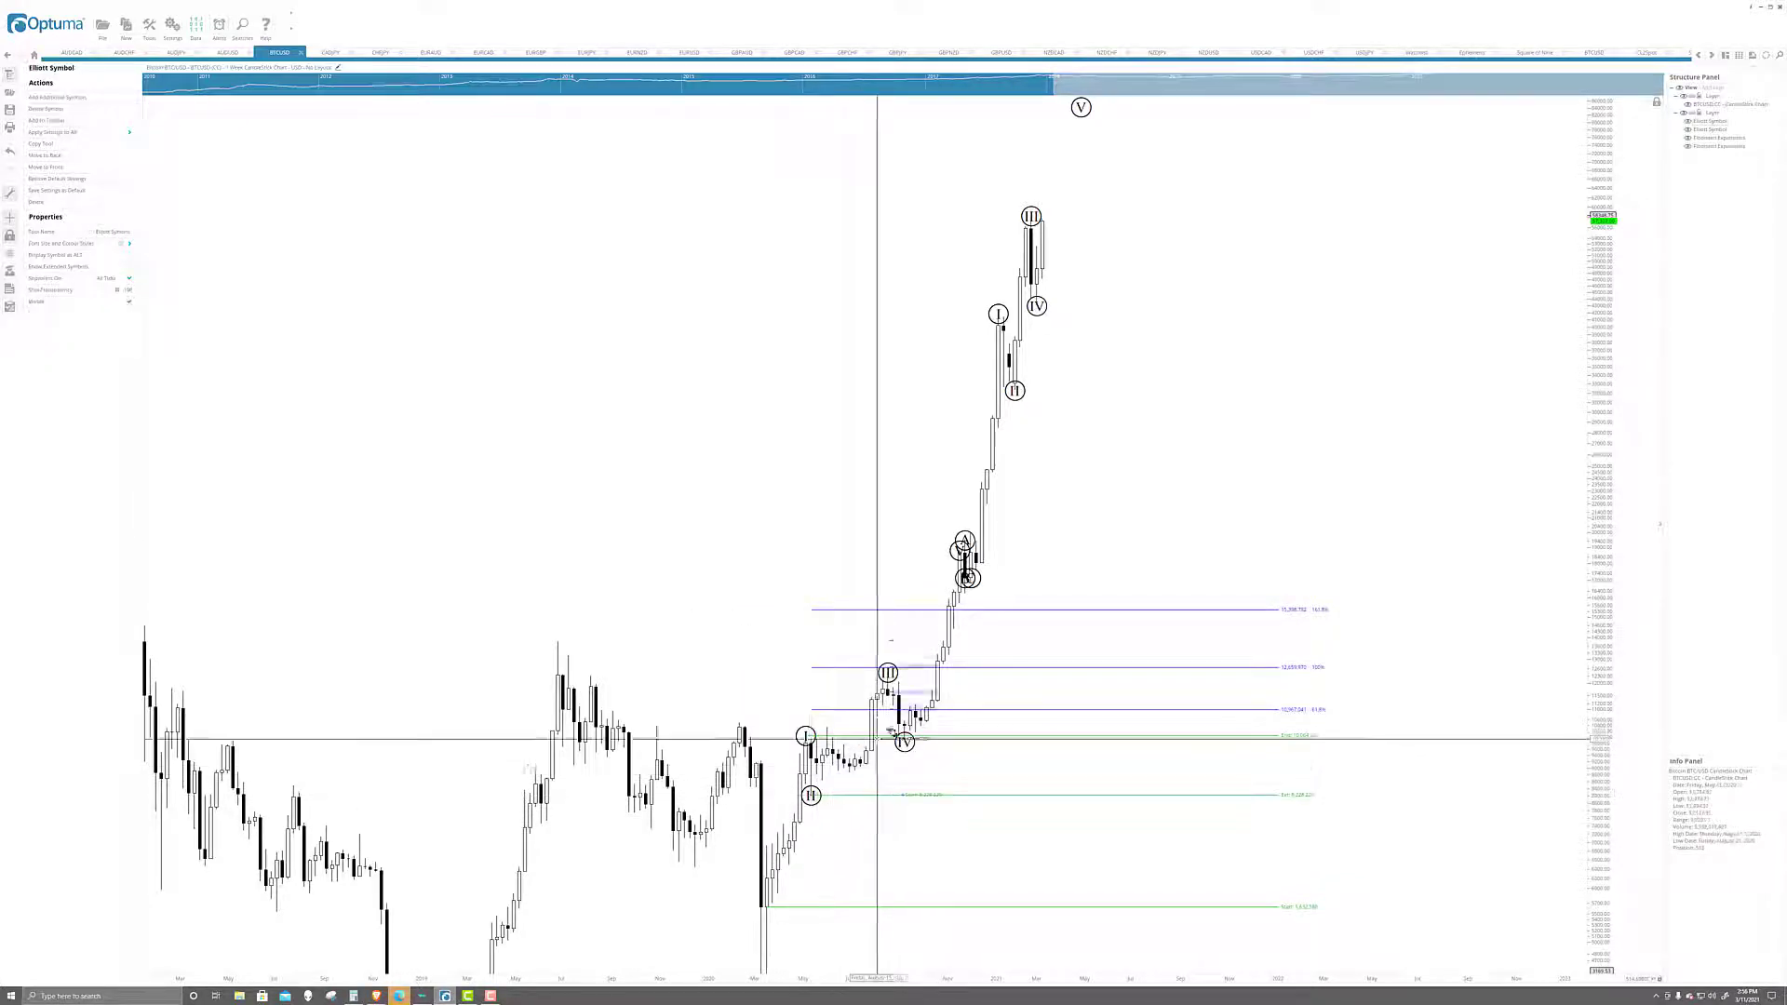
left_click(886, 671)
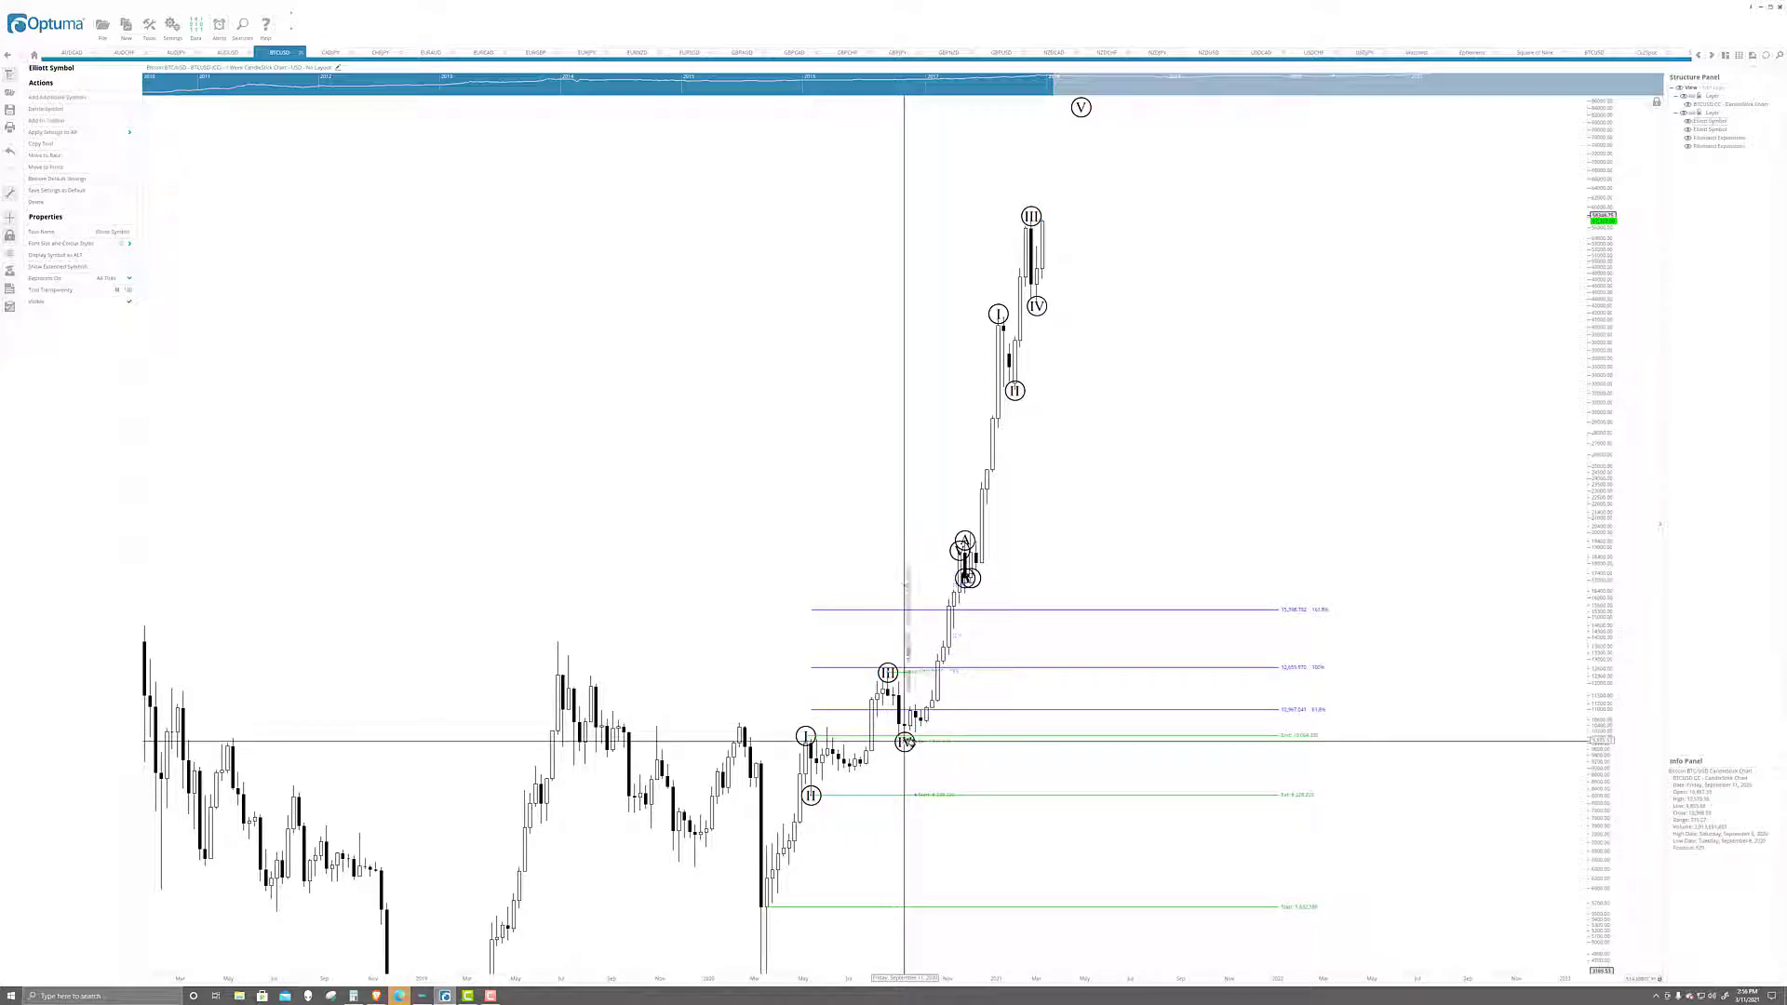
left_click(905, 742)
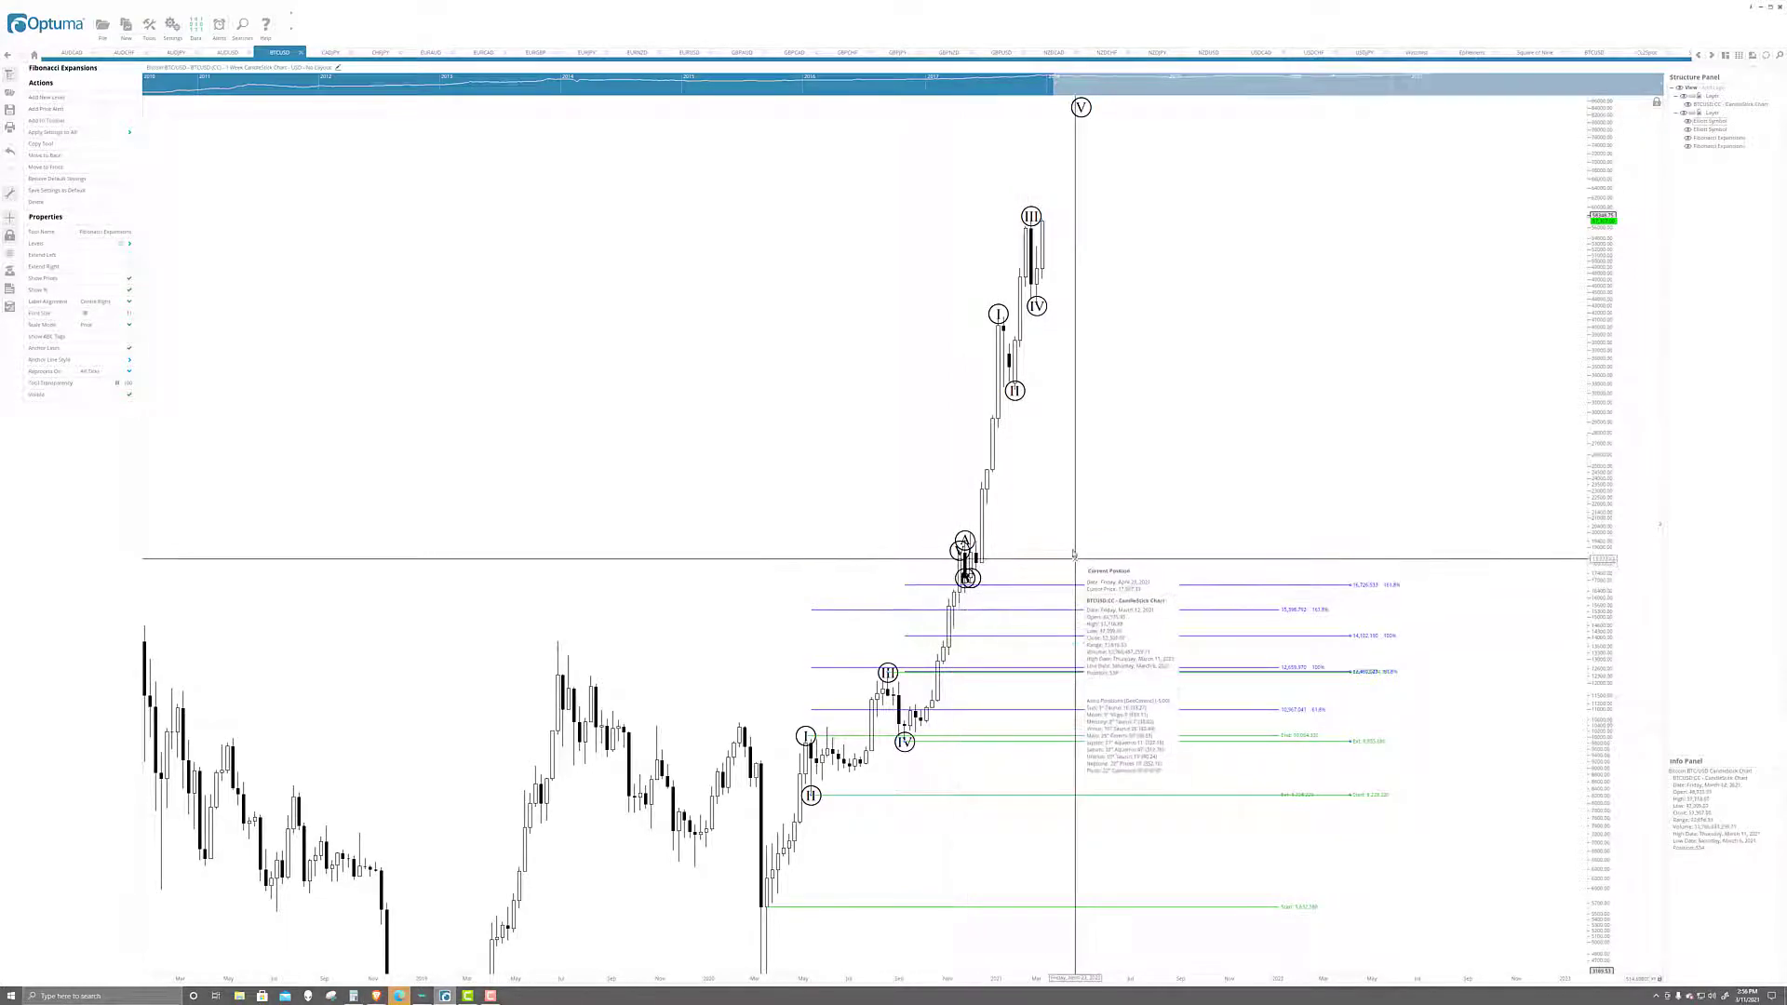
left_click_drag(1068, 522, 1070, 415)
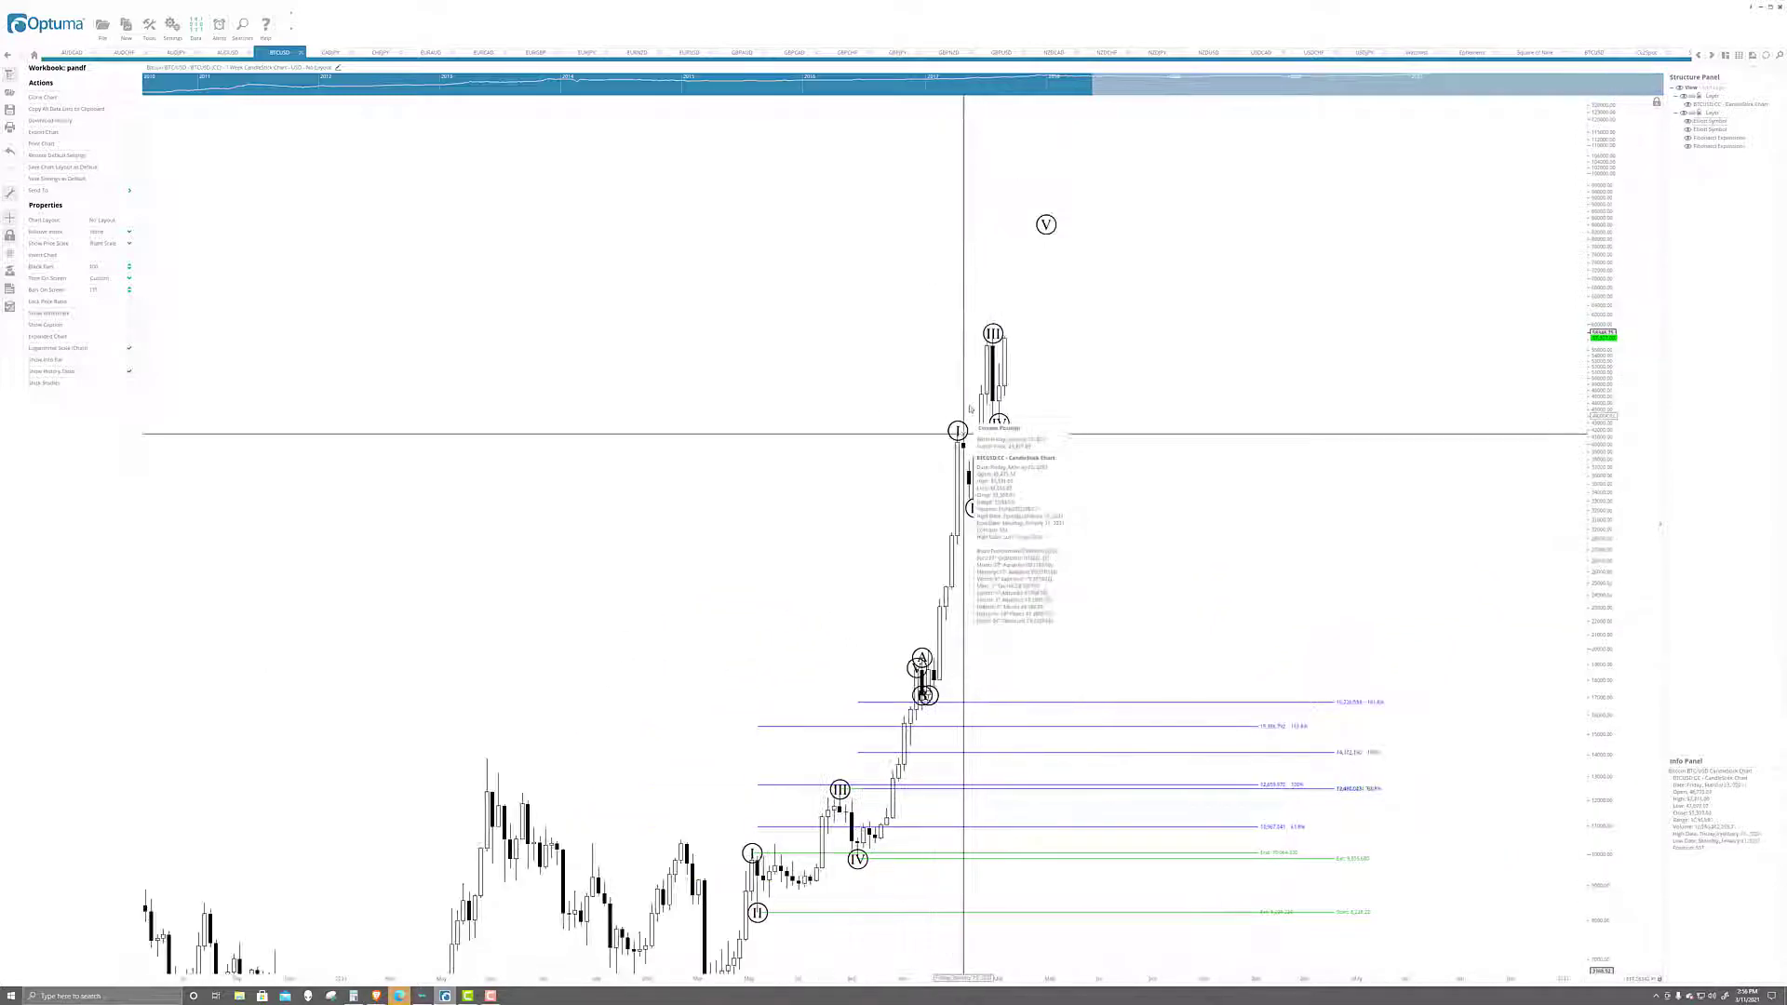
- Draw a Fibonacci expansion from the 16,270.370 low to wave I at 41,969 and wave II at 32,340.240
scroll(1086, 360, "up", 2)
right_click(1031, 633)
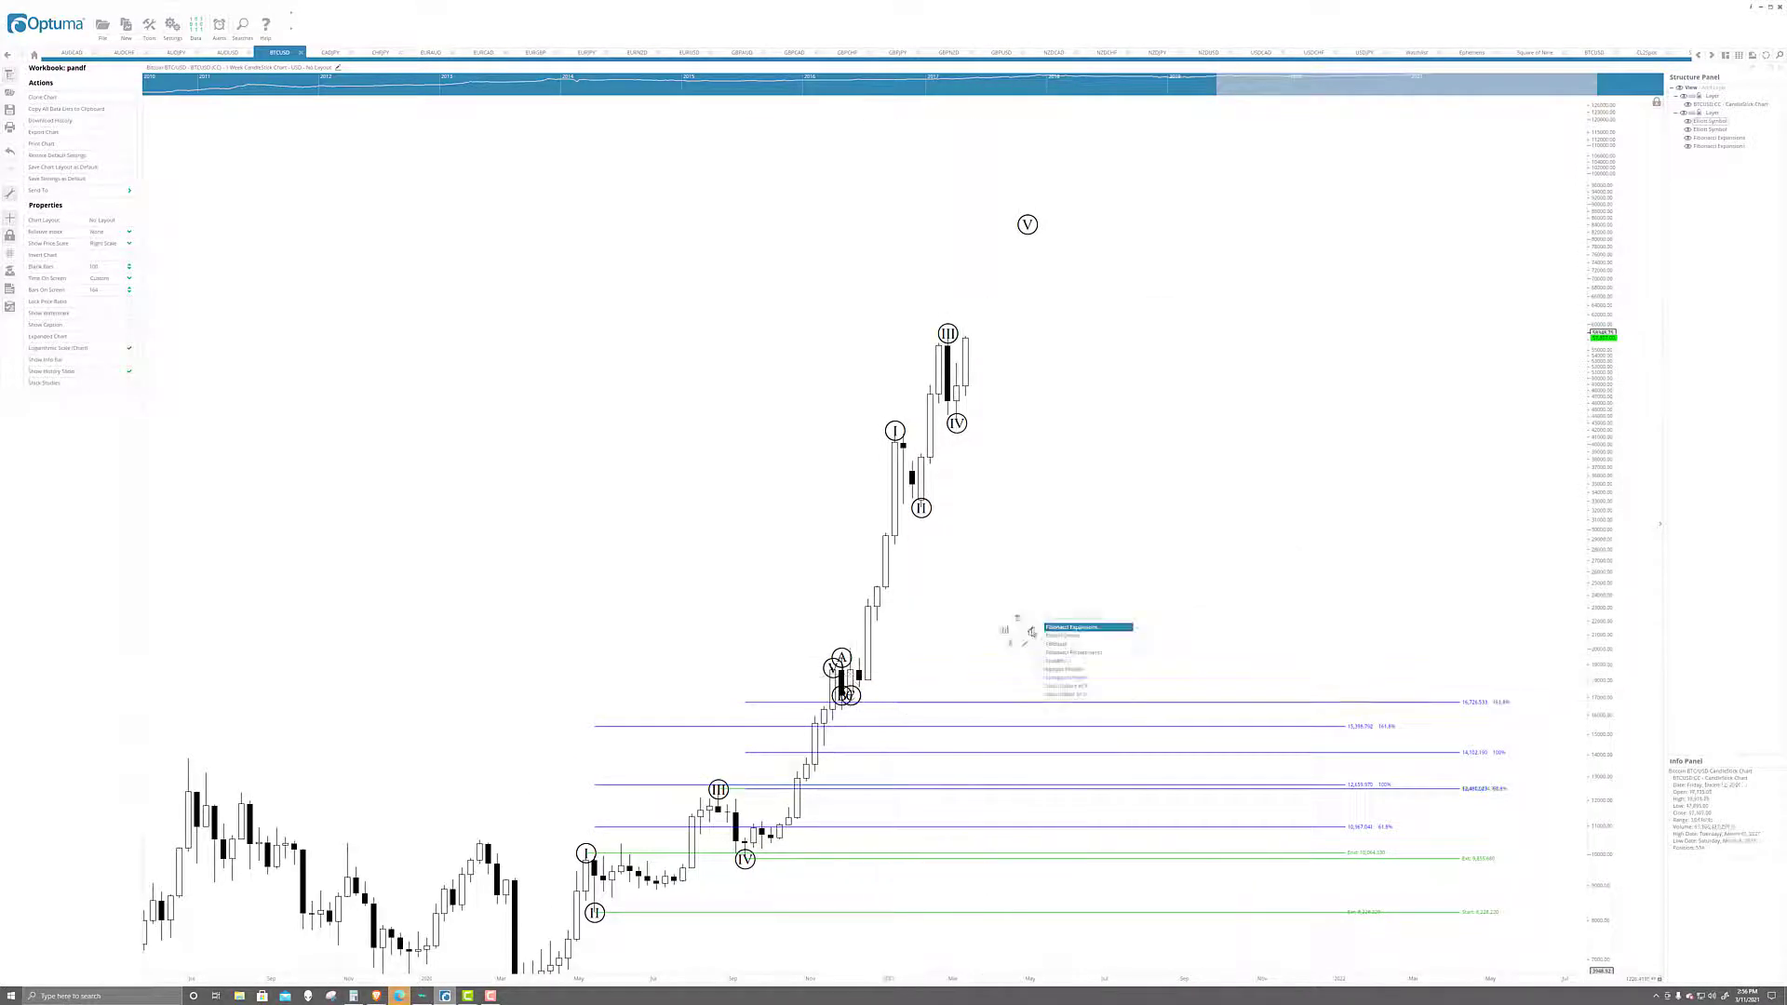
left_click(841, 710)
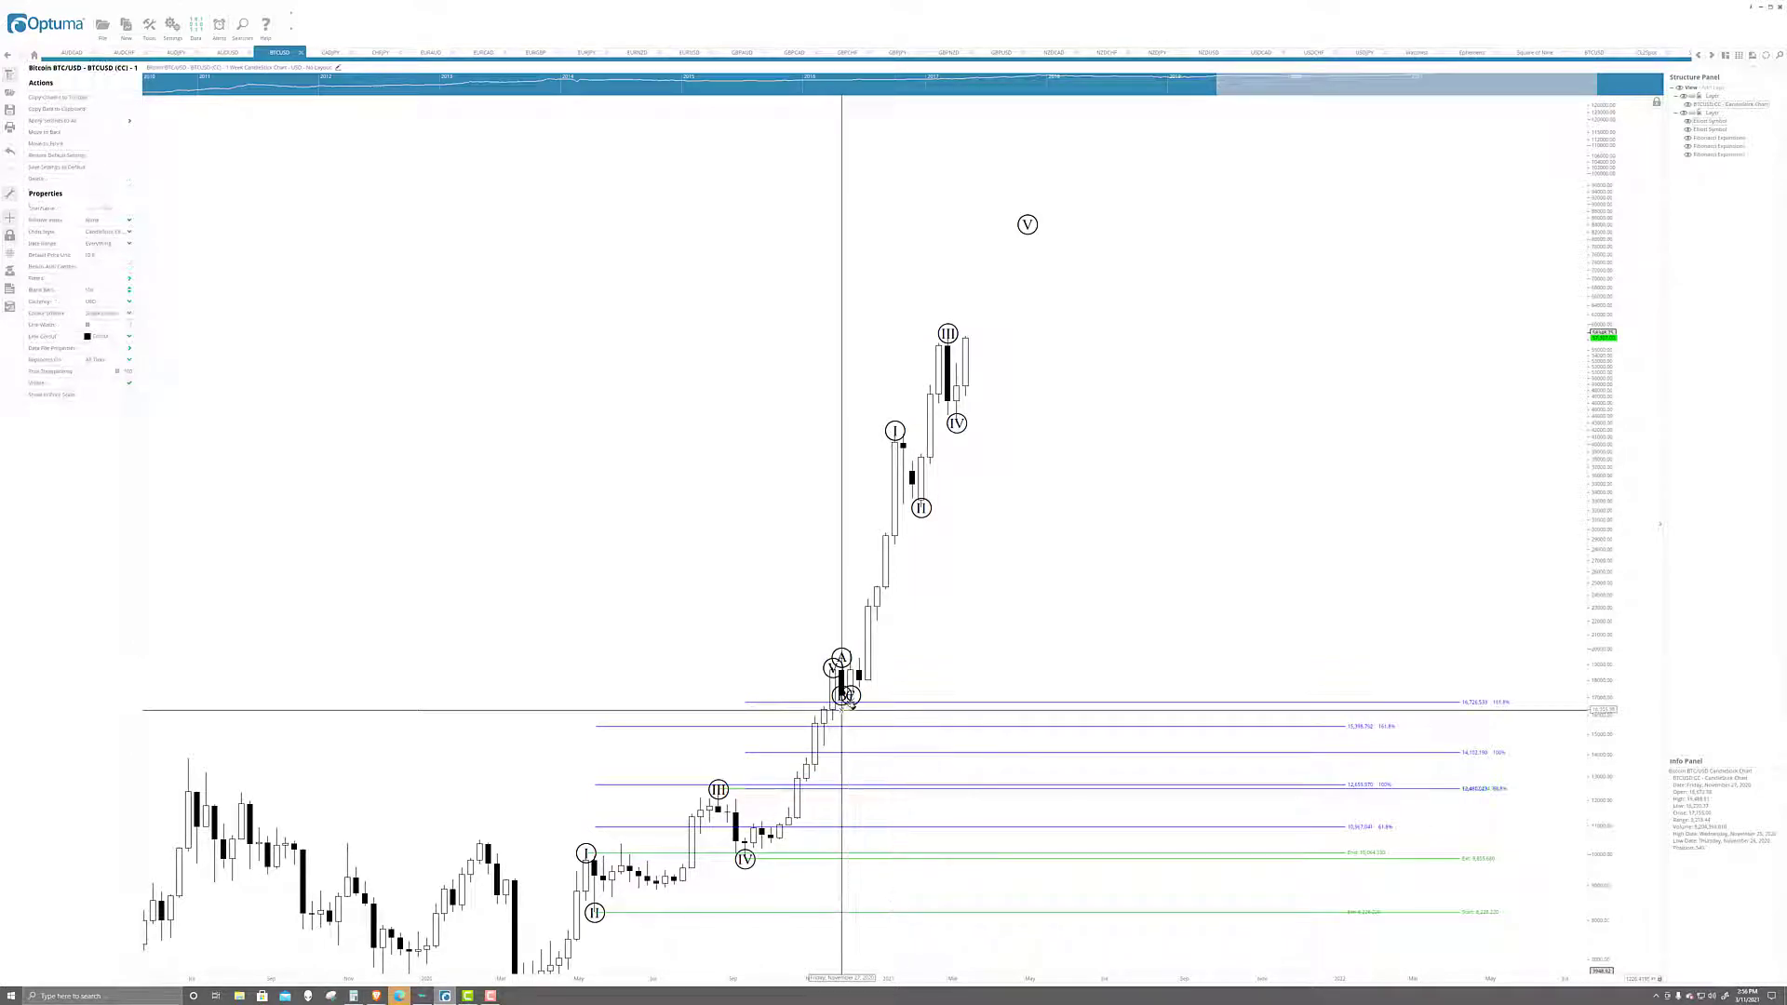
left_click(895, 431)
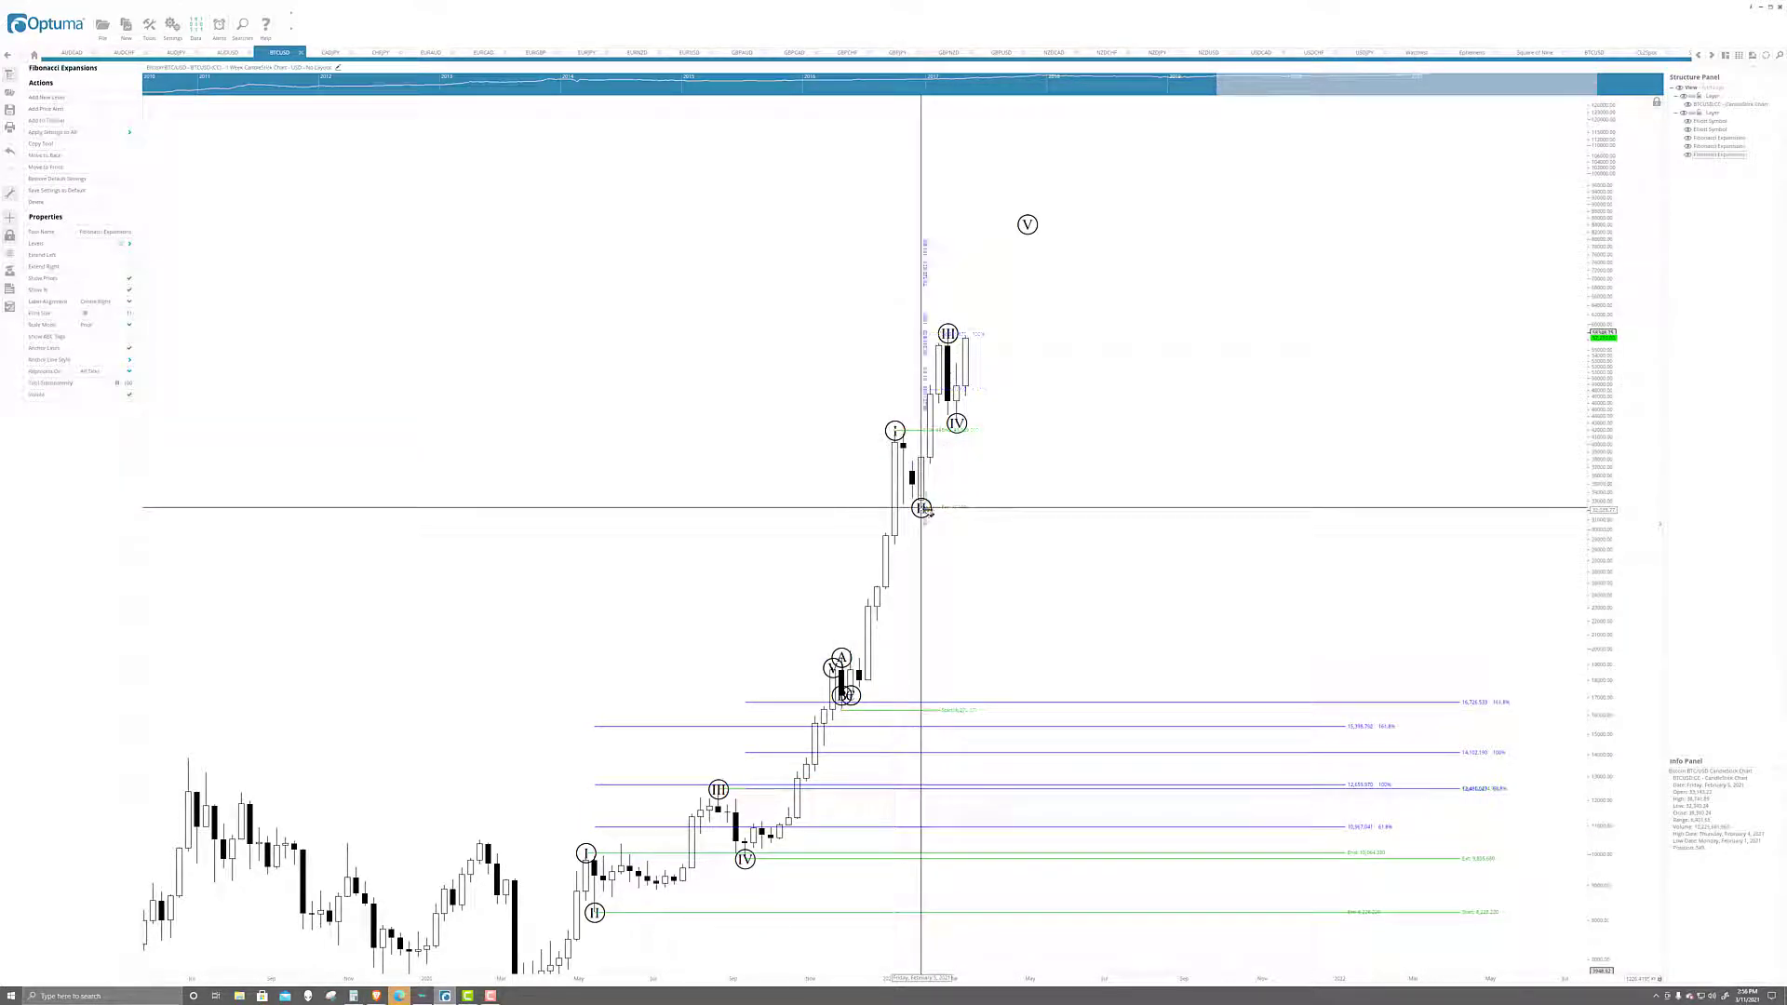
left_click(1269, 510)
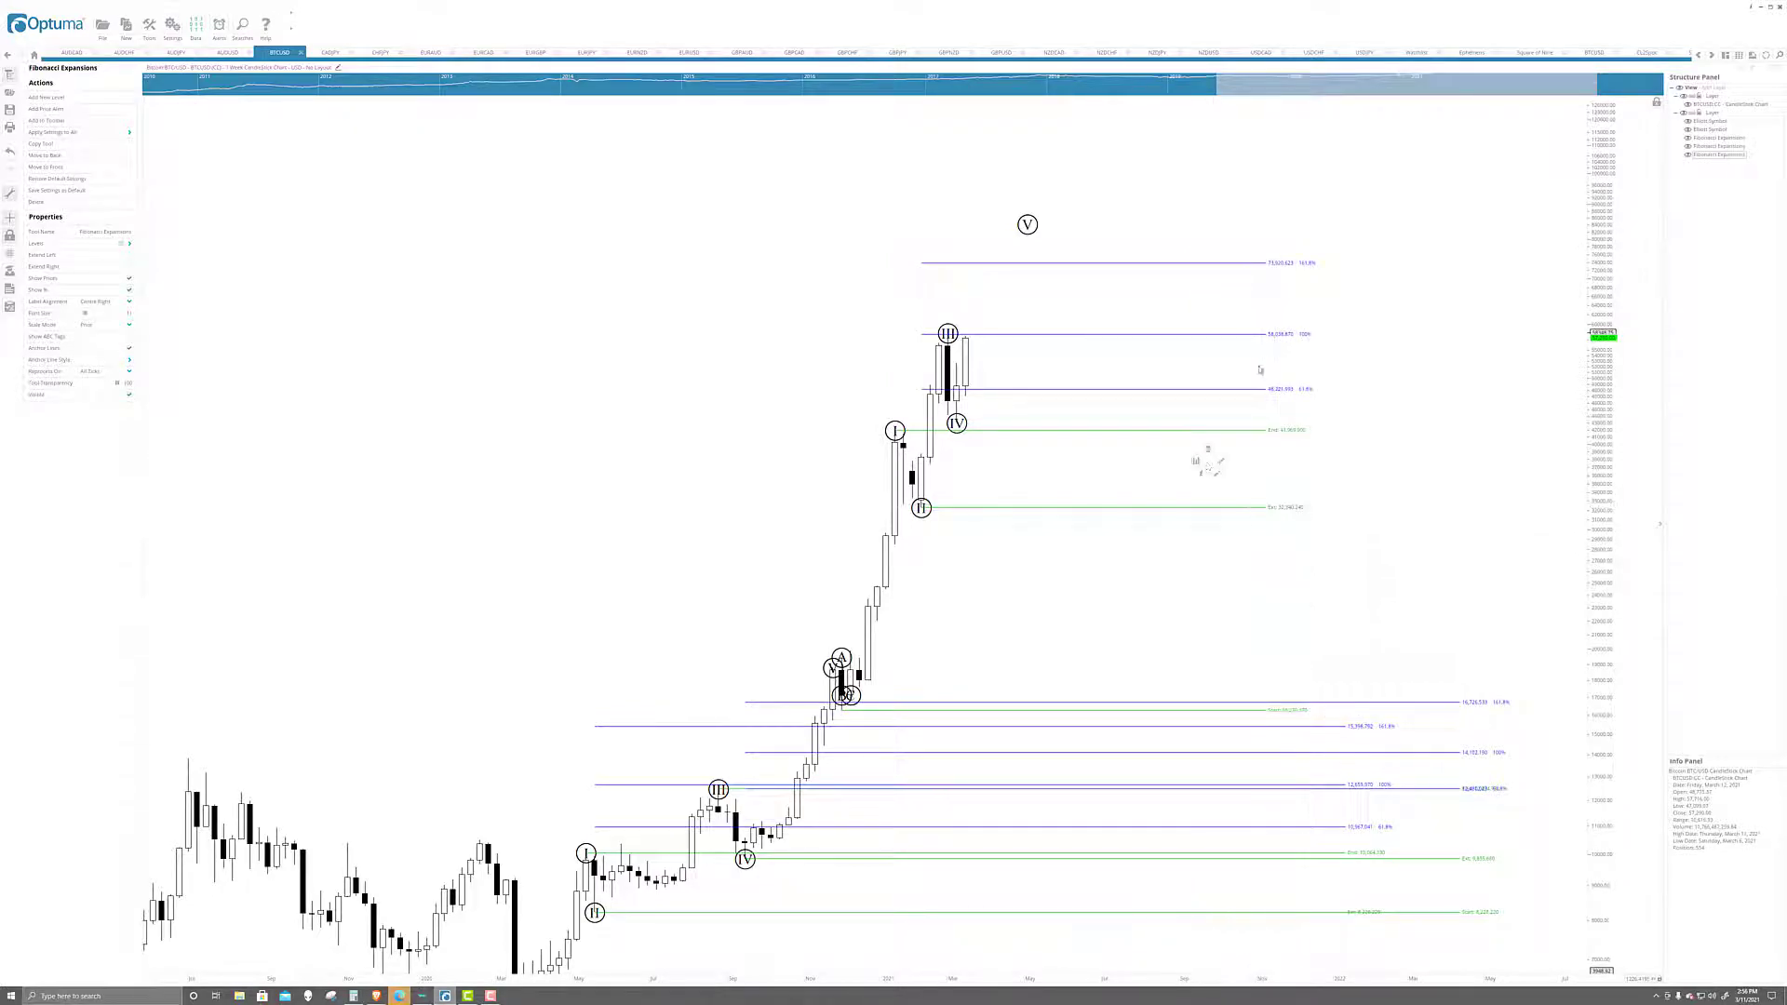
left_click(1197, 459)
- Select the new Fibonacci expansion and increase its level label font size
left_click(1285, 334)
left_click_drag(94, 315, 103, 318)
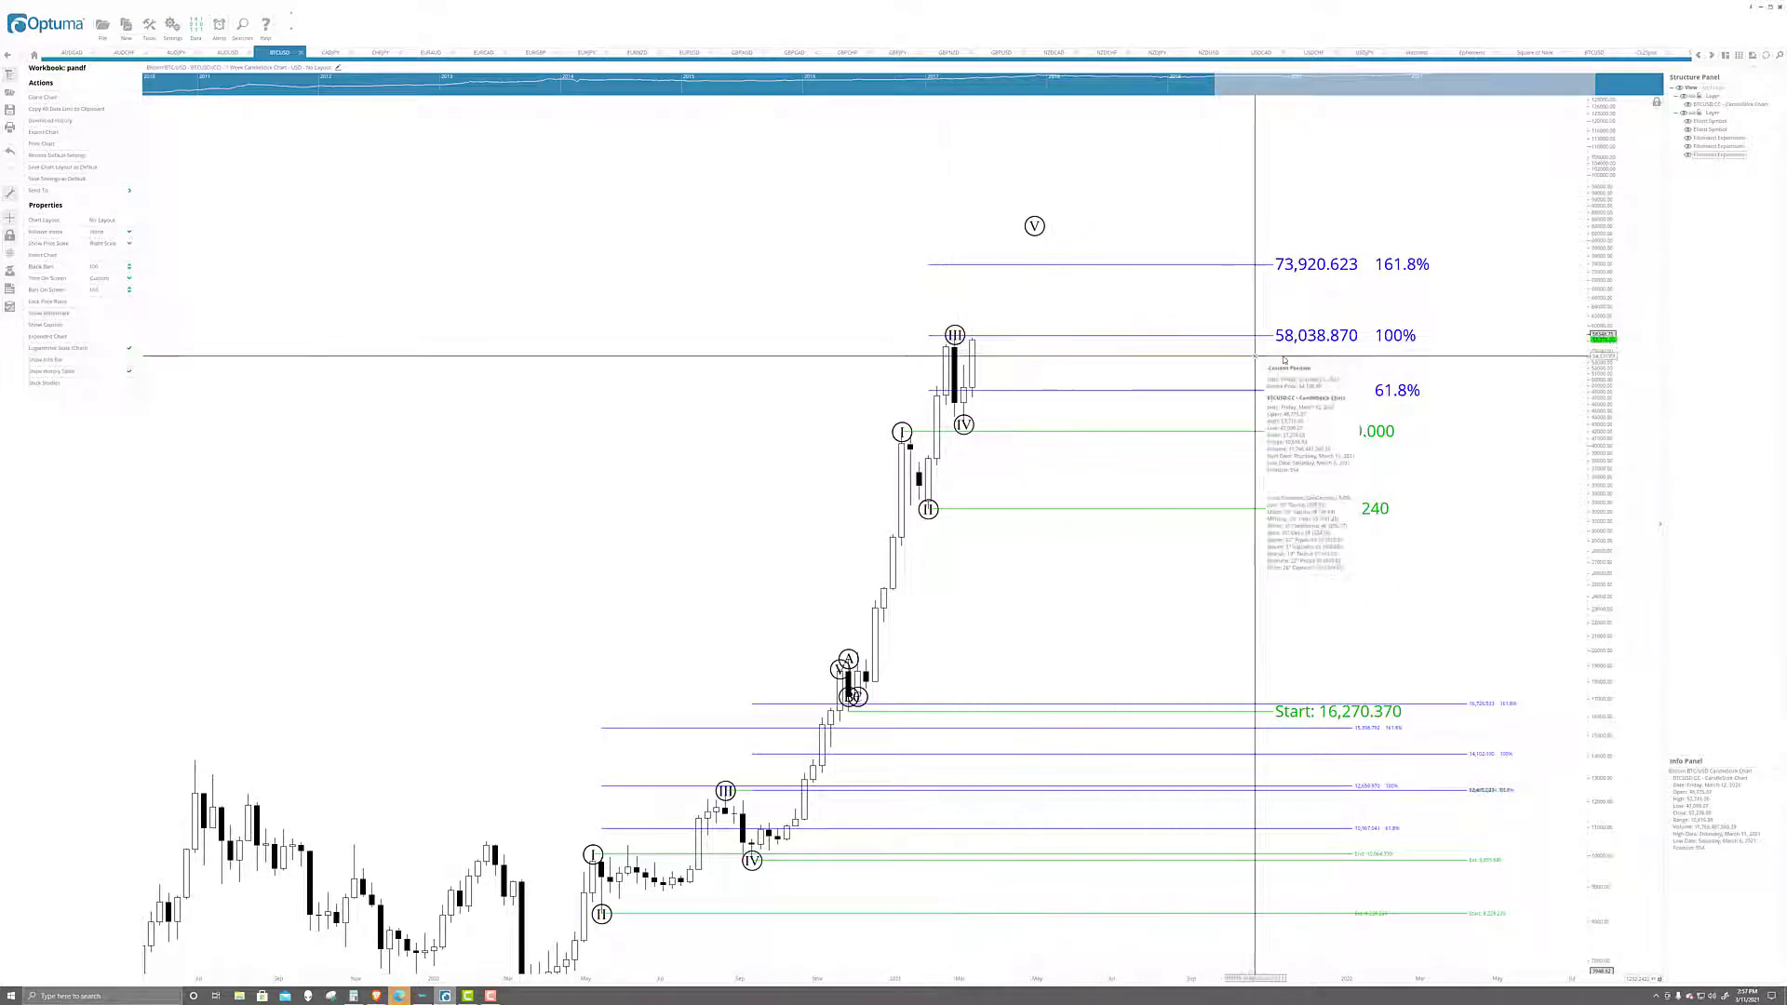
scroll(1159, 590, "down", 3)
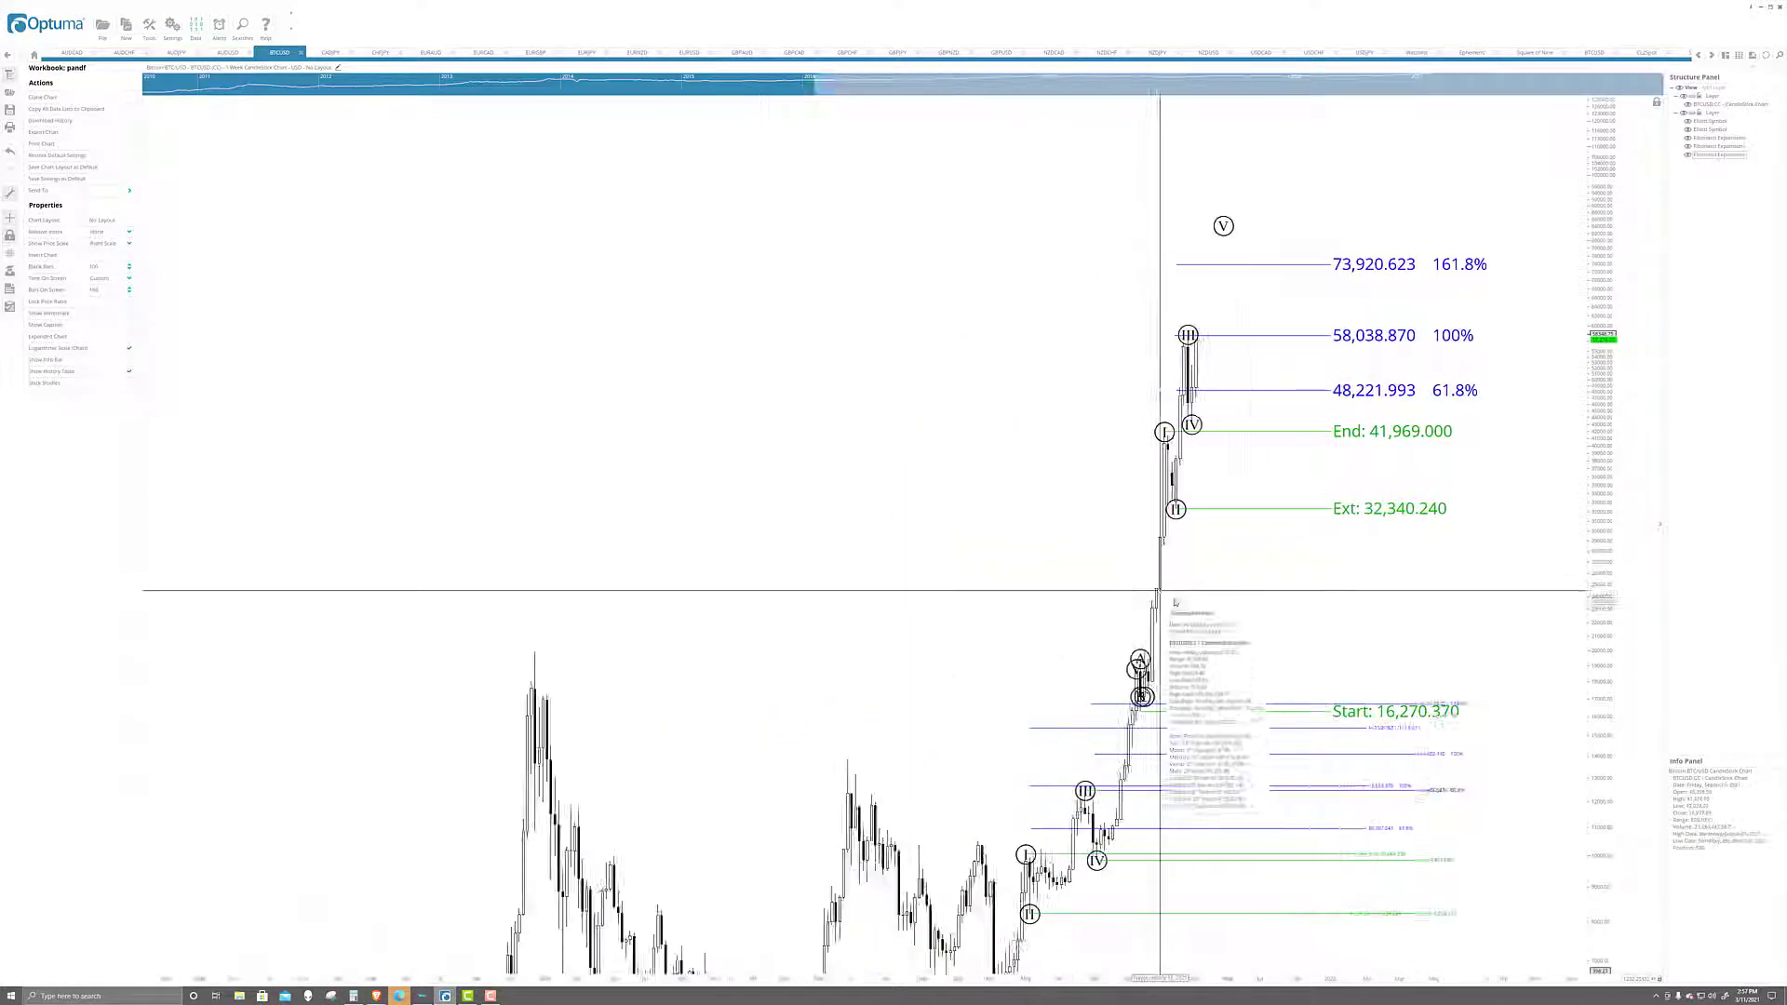
scroll(1175, 602, "up", 5)
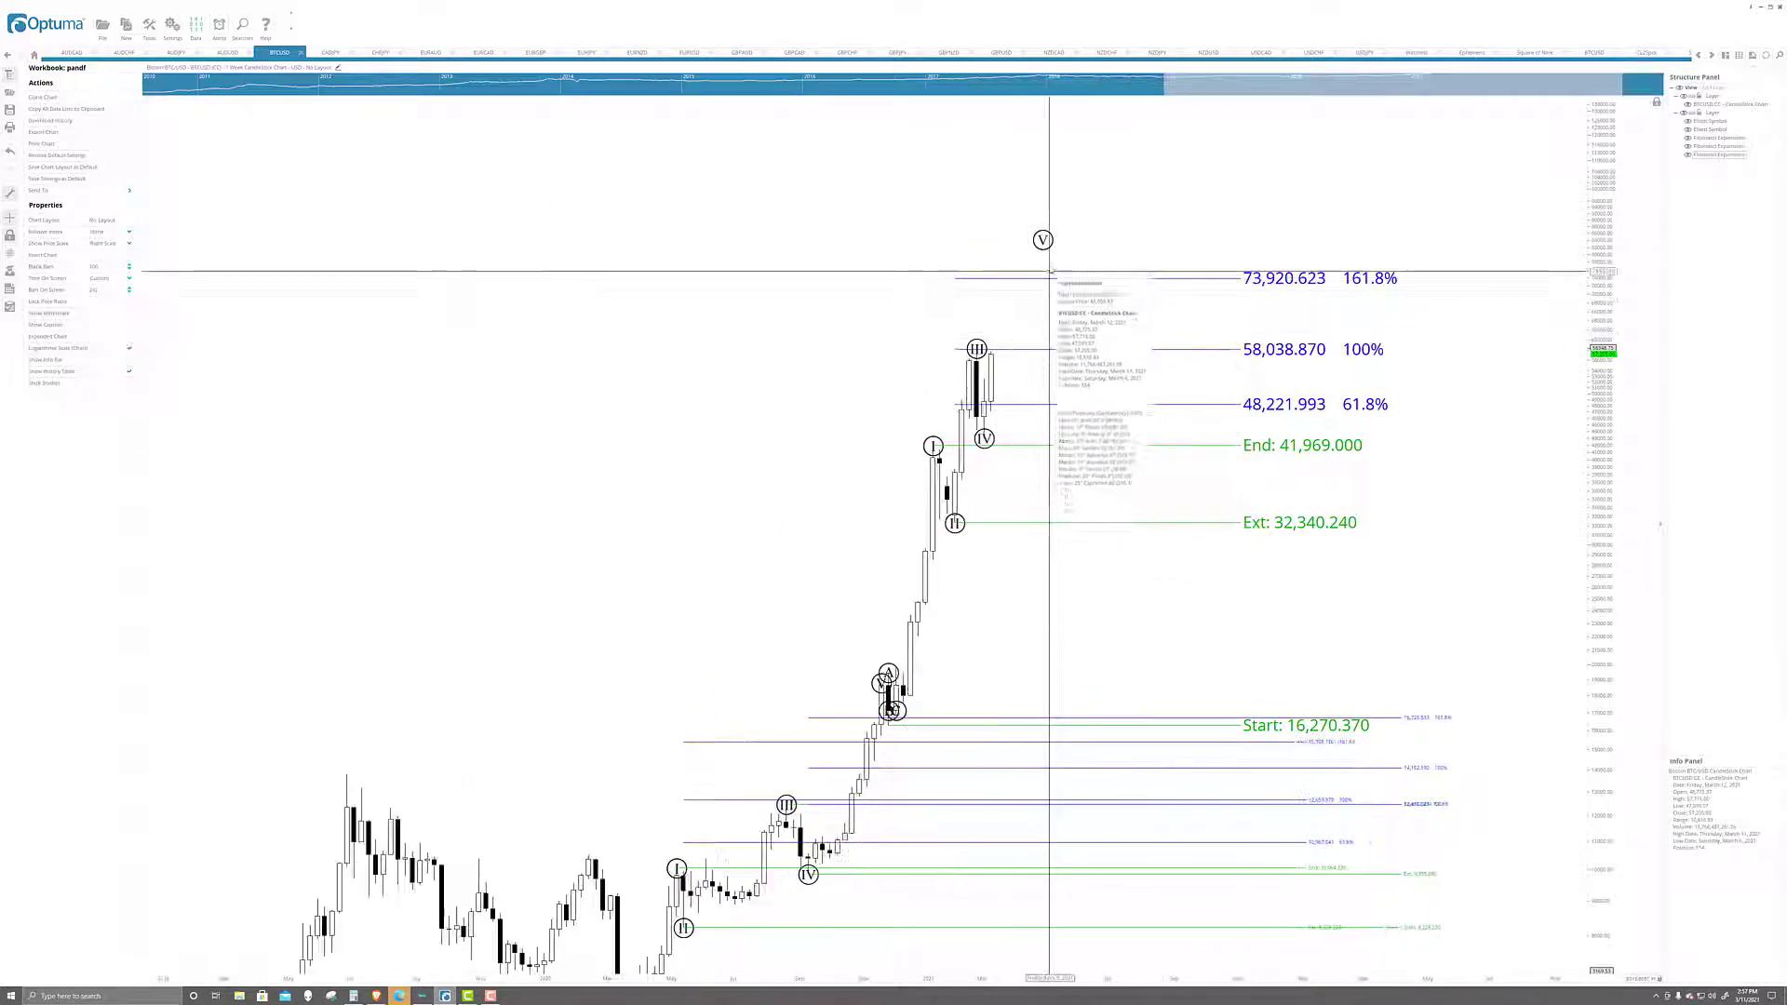
- Move the wave V label down to the 73,920.623 (161.8%) level and zoom the chart out
left_click_drag(1041, 240, 1028, 258)
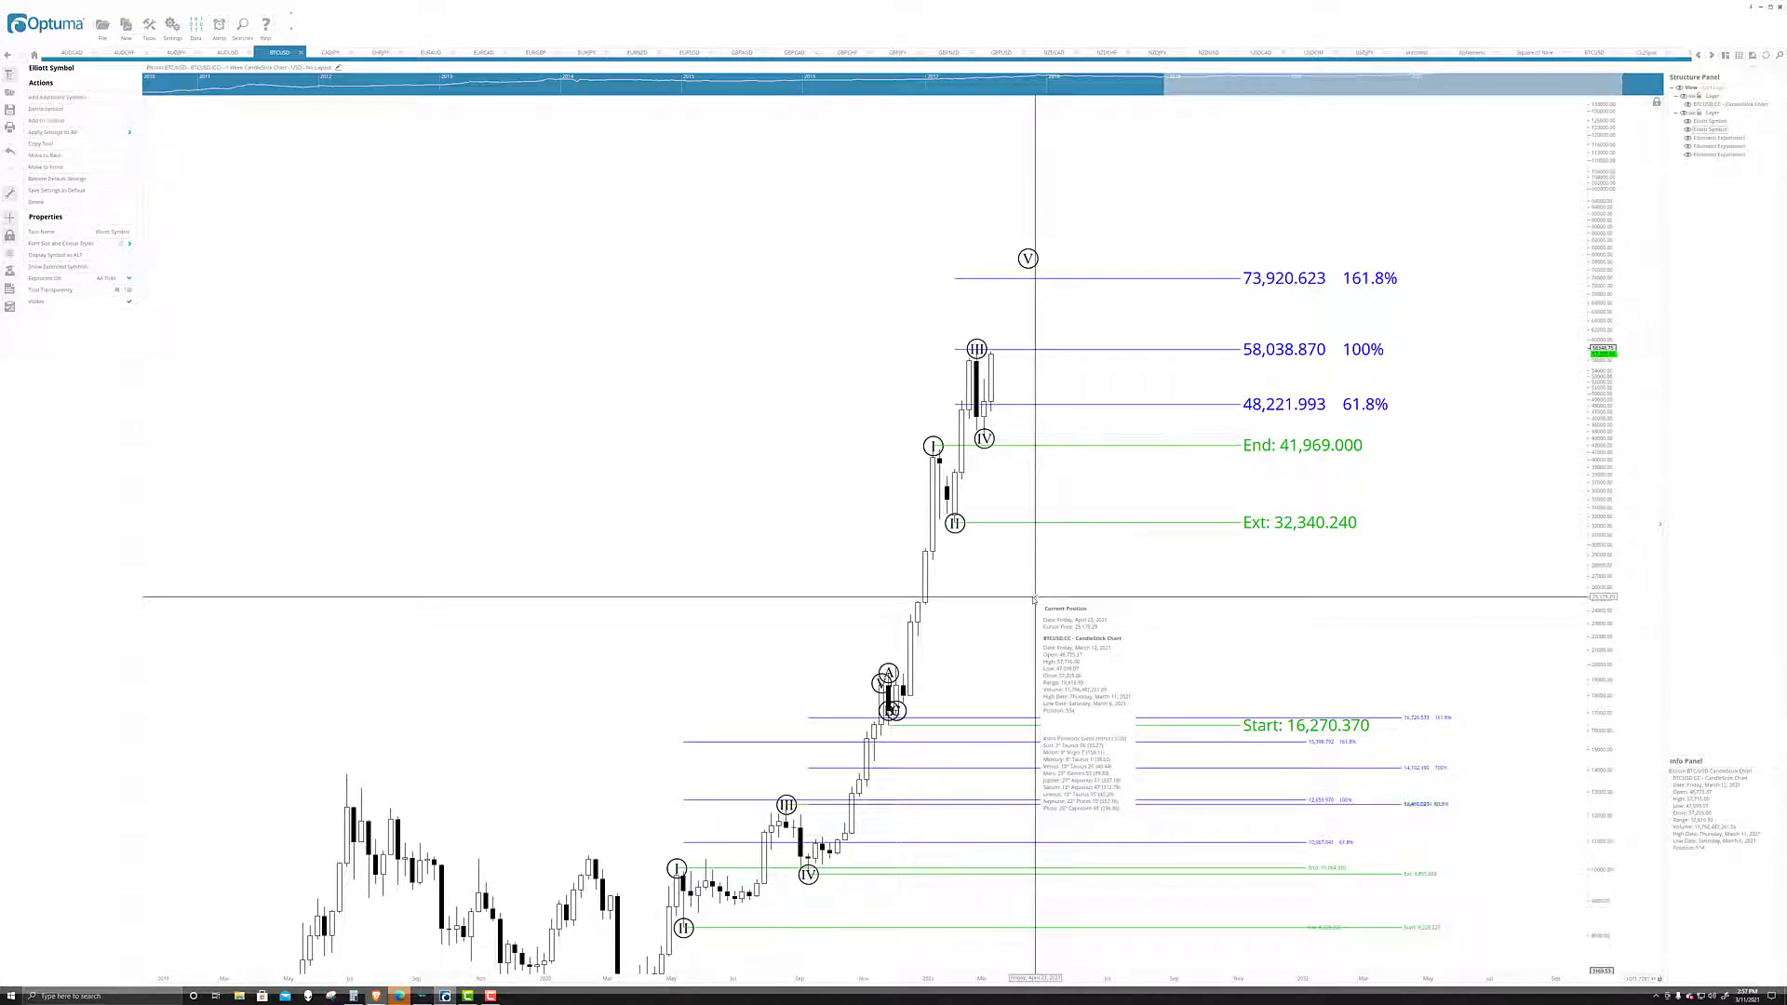
left_click_drag(1035, 598, 1175, 511)
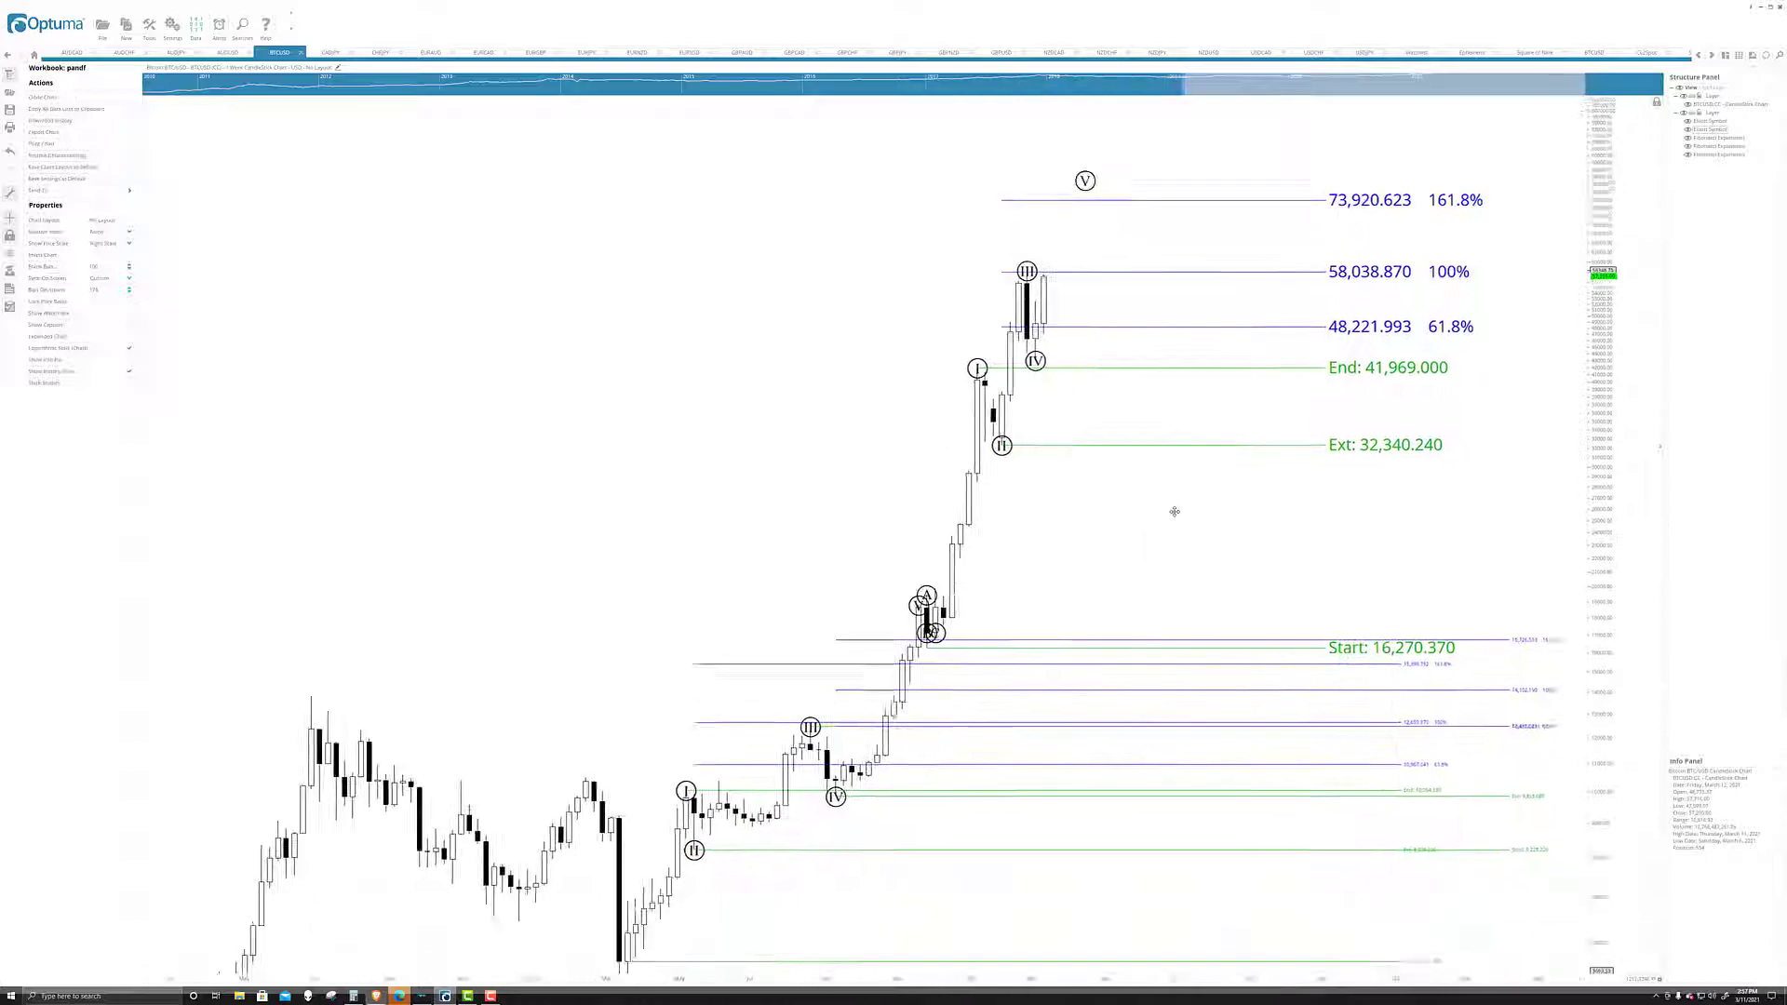
scroll(1210, 414, "down", 4)
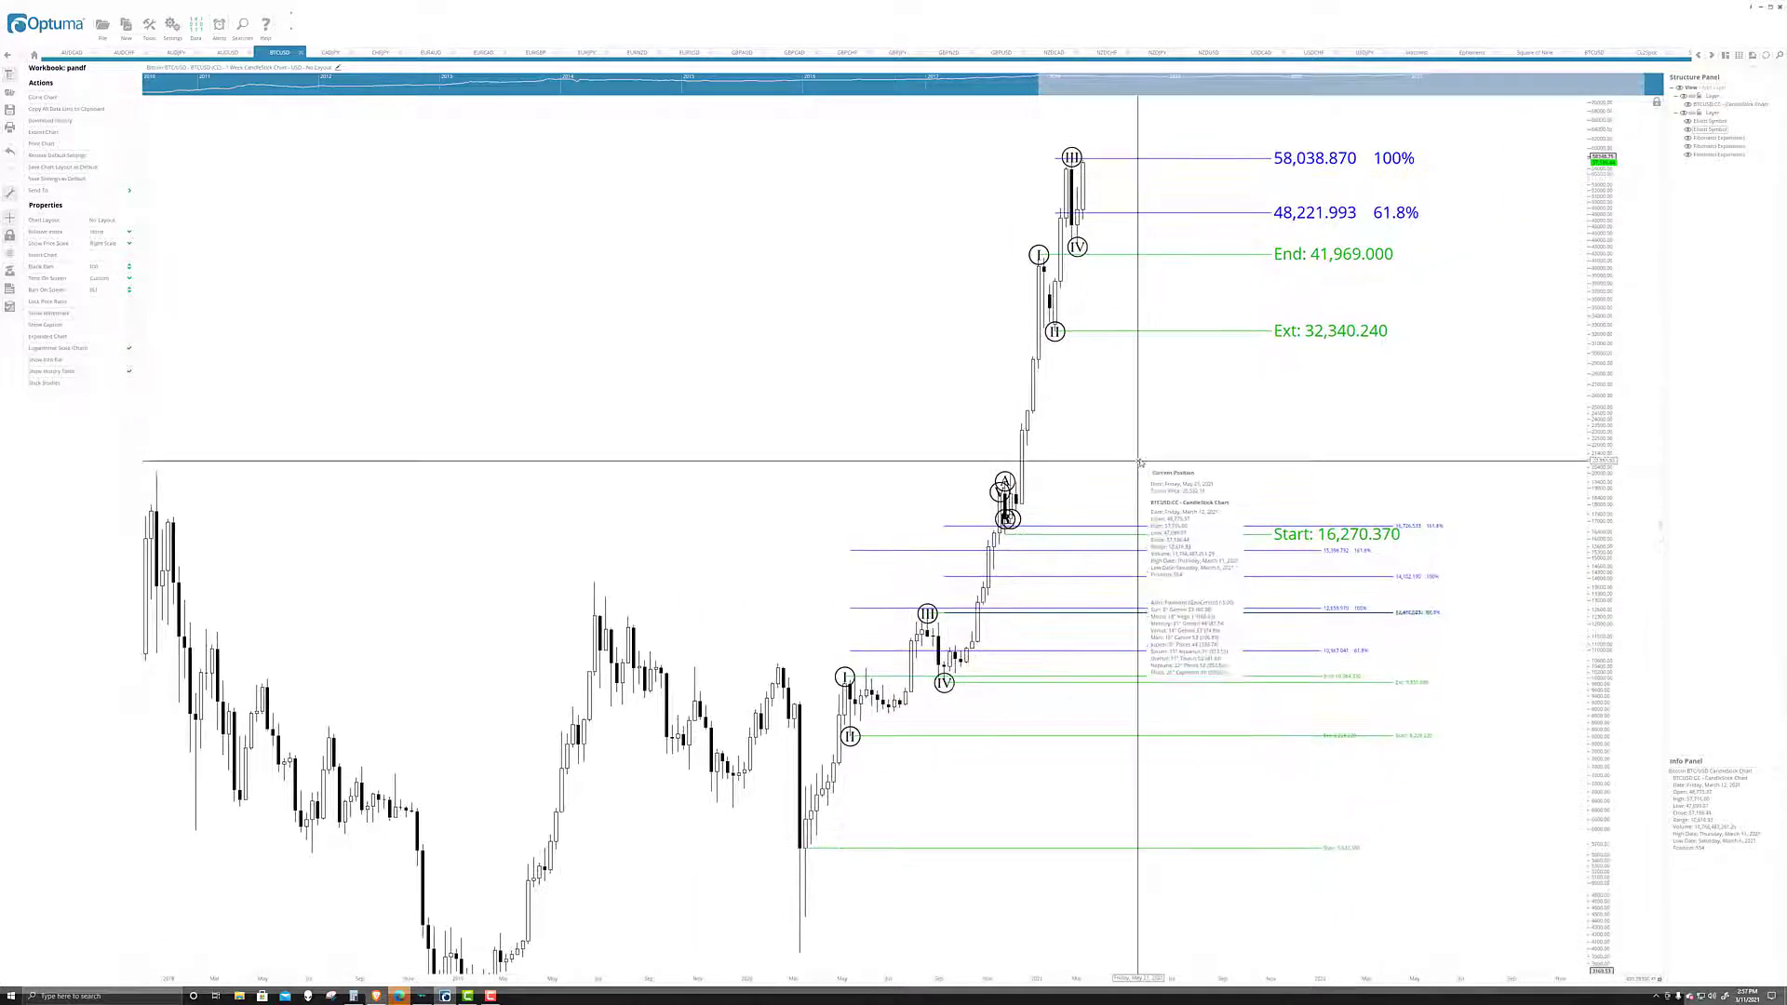
scroll(1163, 470, "down", 4)
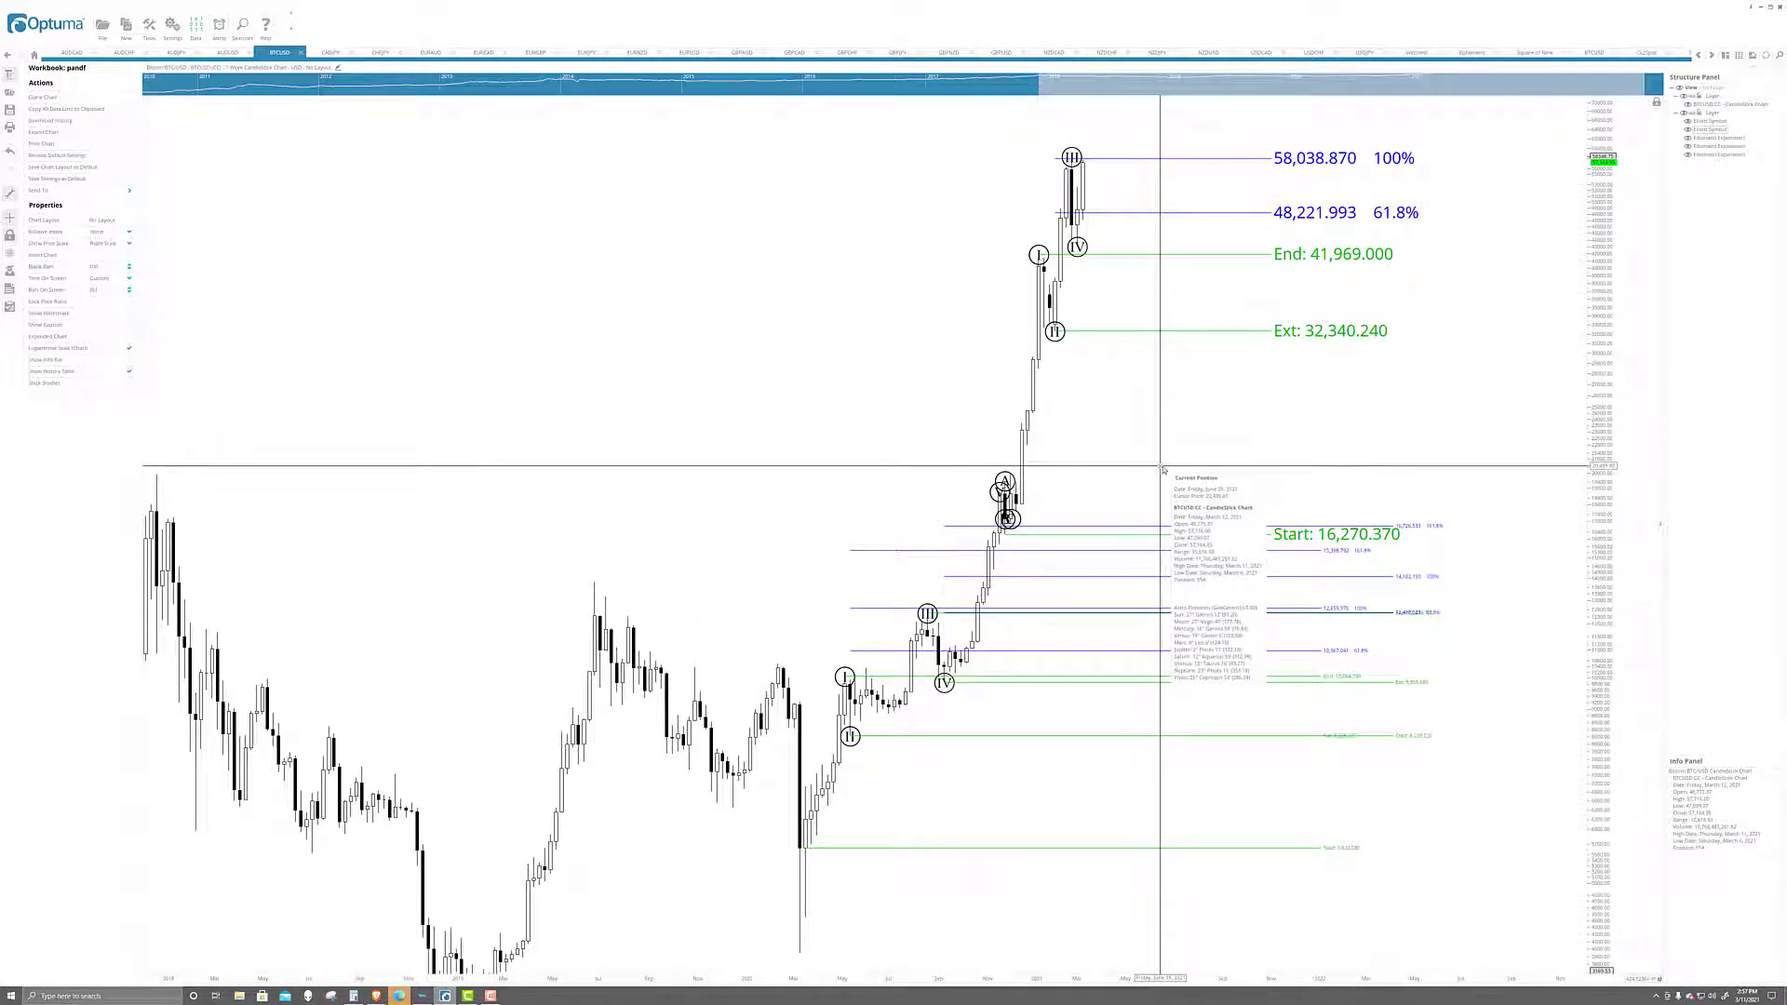
scroll(1192, 447, "up", 5)
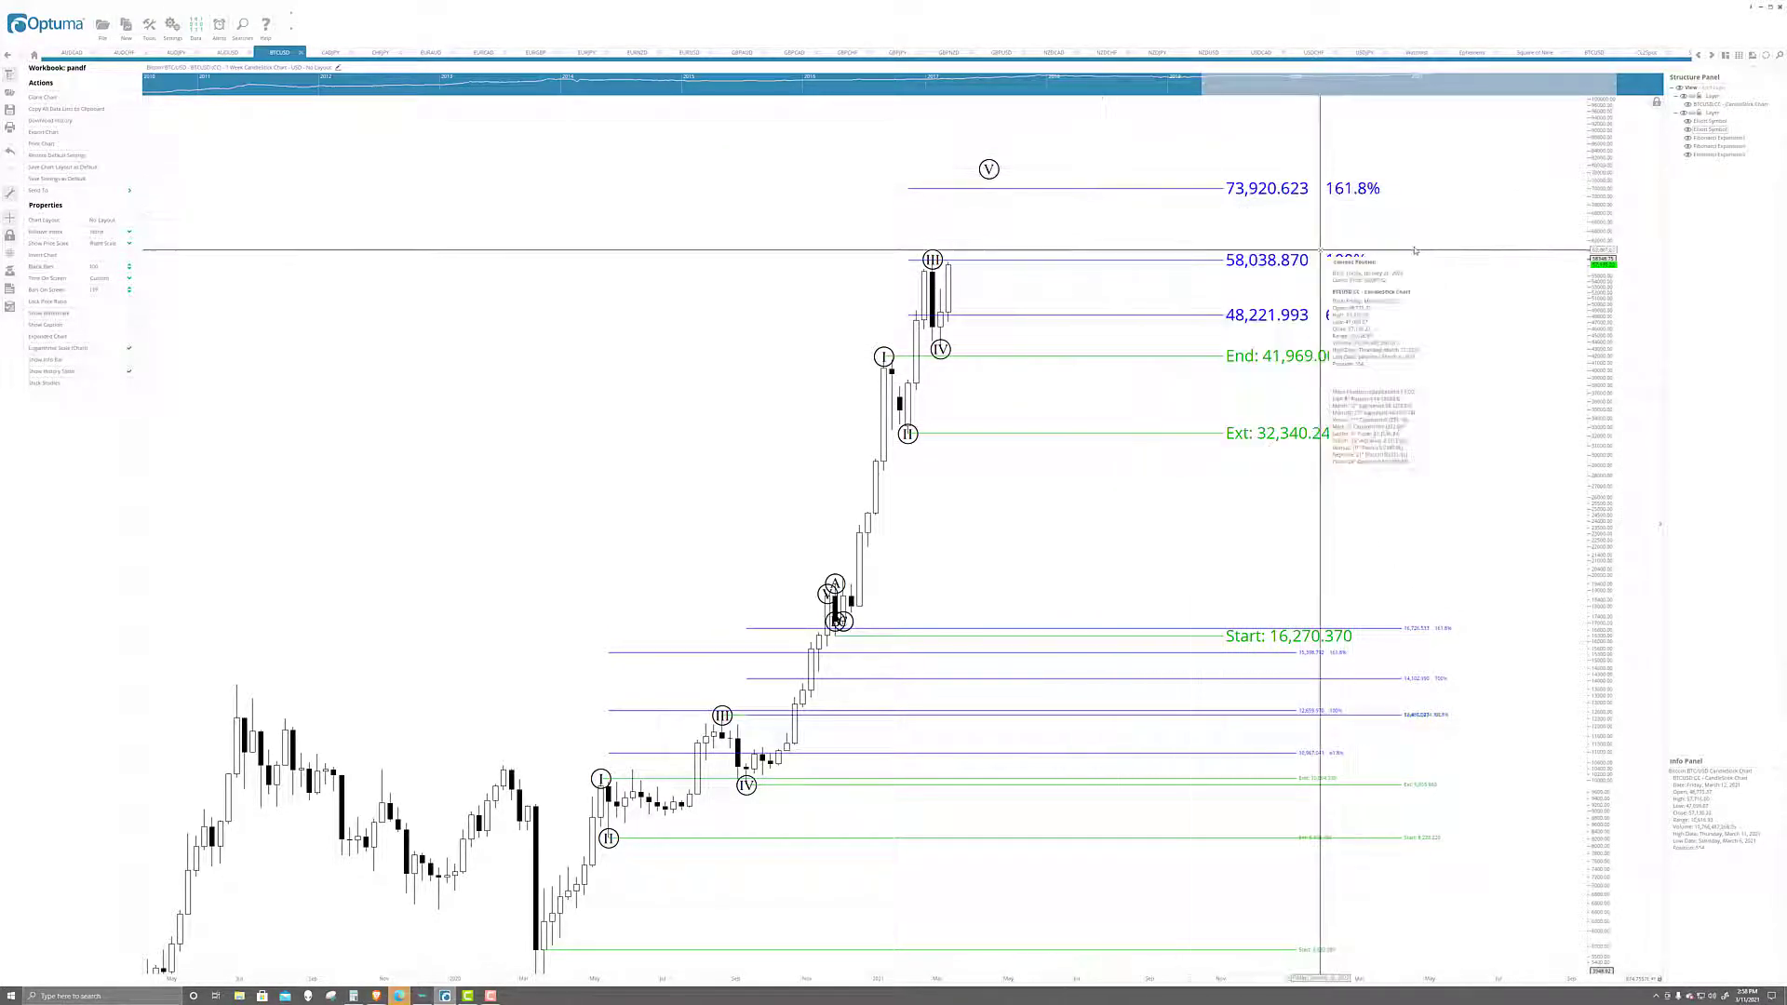
key("Right")
key("Right")
key("Right")
key("Right")
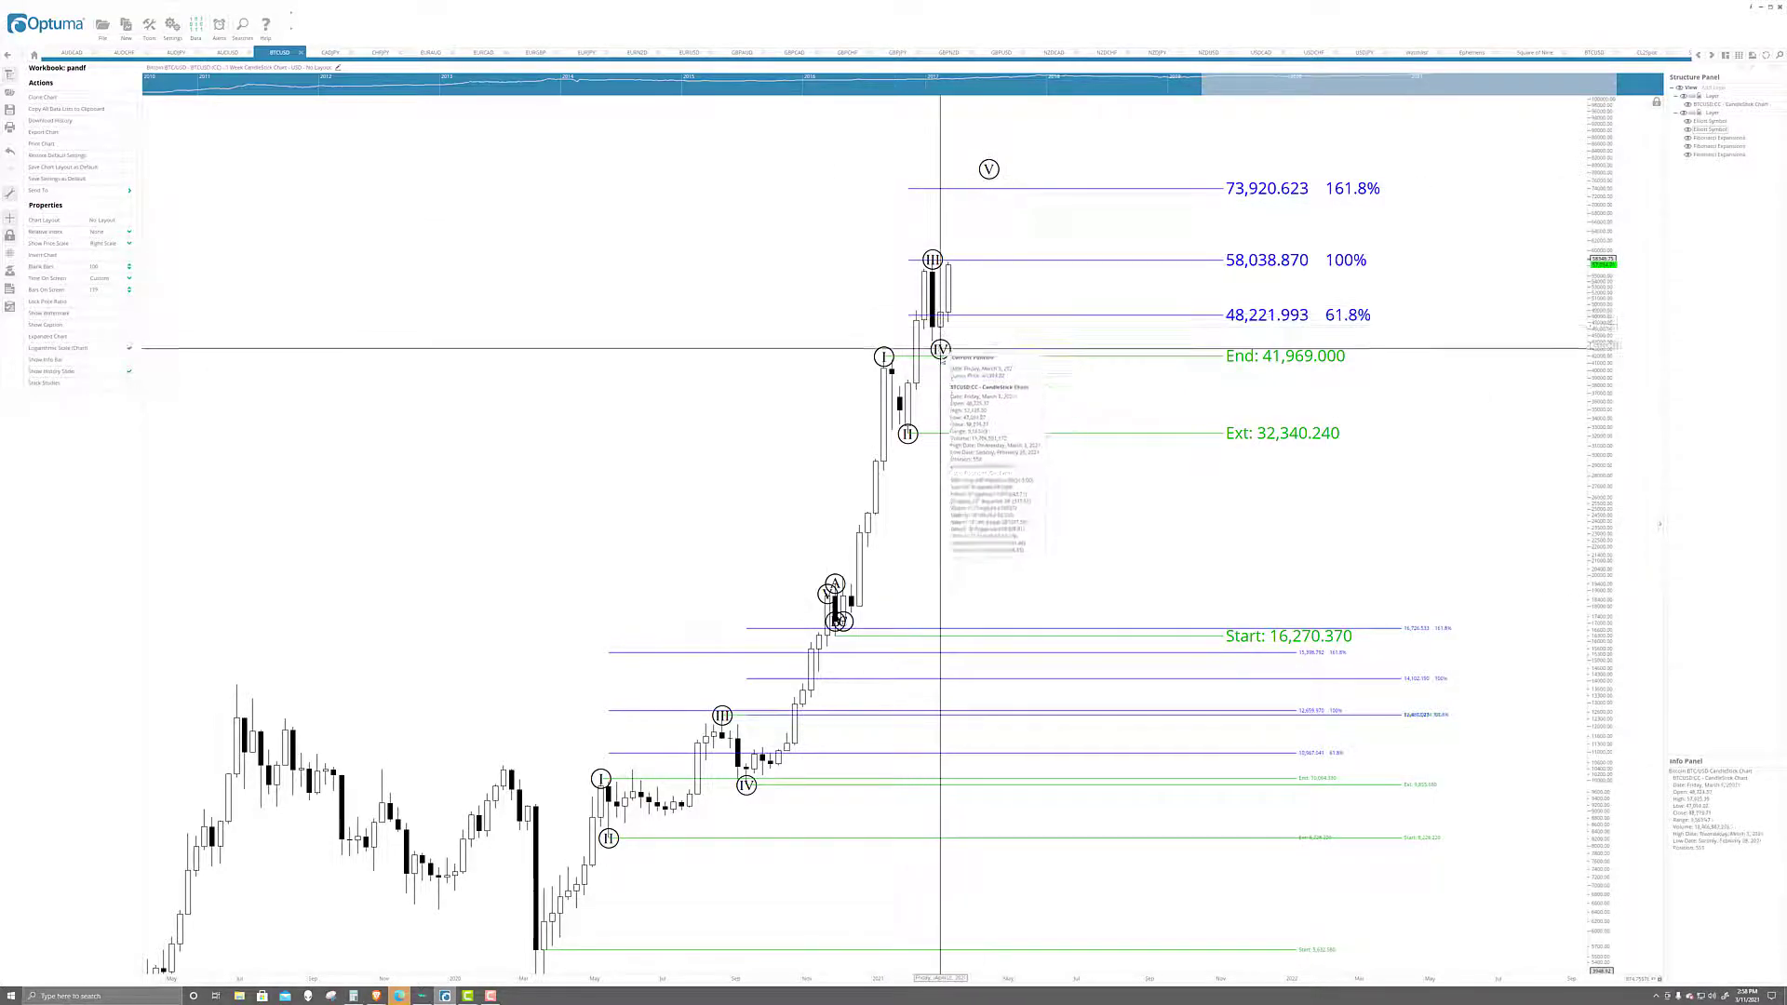
scroll(974, 439, "down", 5)
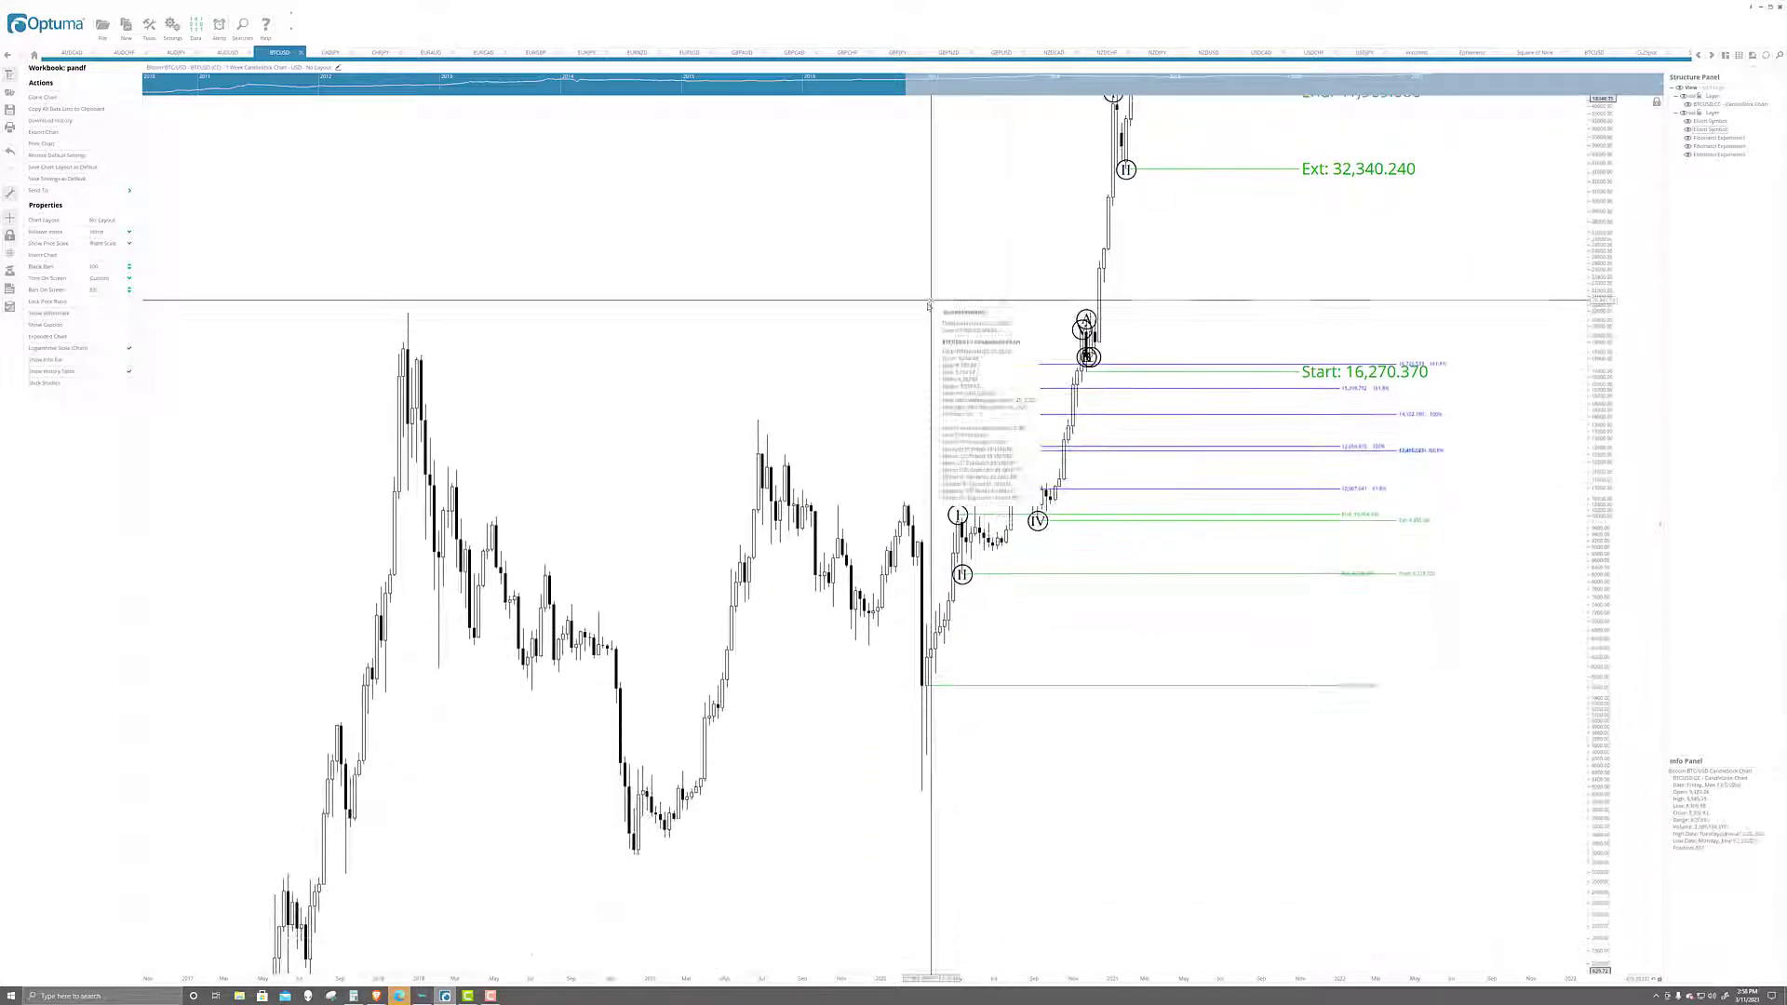
- Fit the full Bitcoin price history vertically and switch the chart to 1 Month candles
scroll(926, 827, "down", 5)
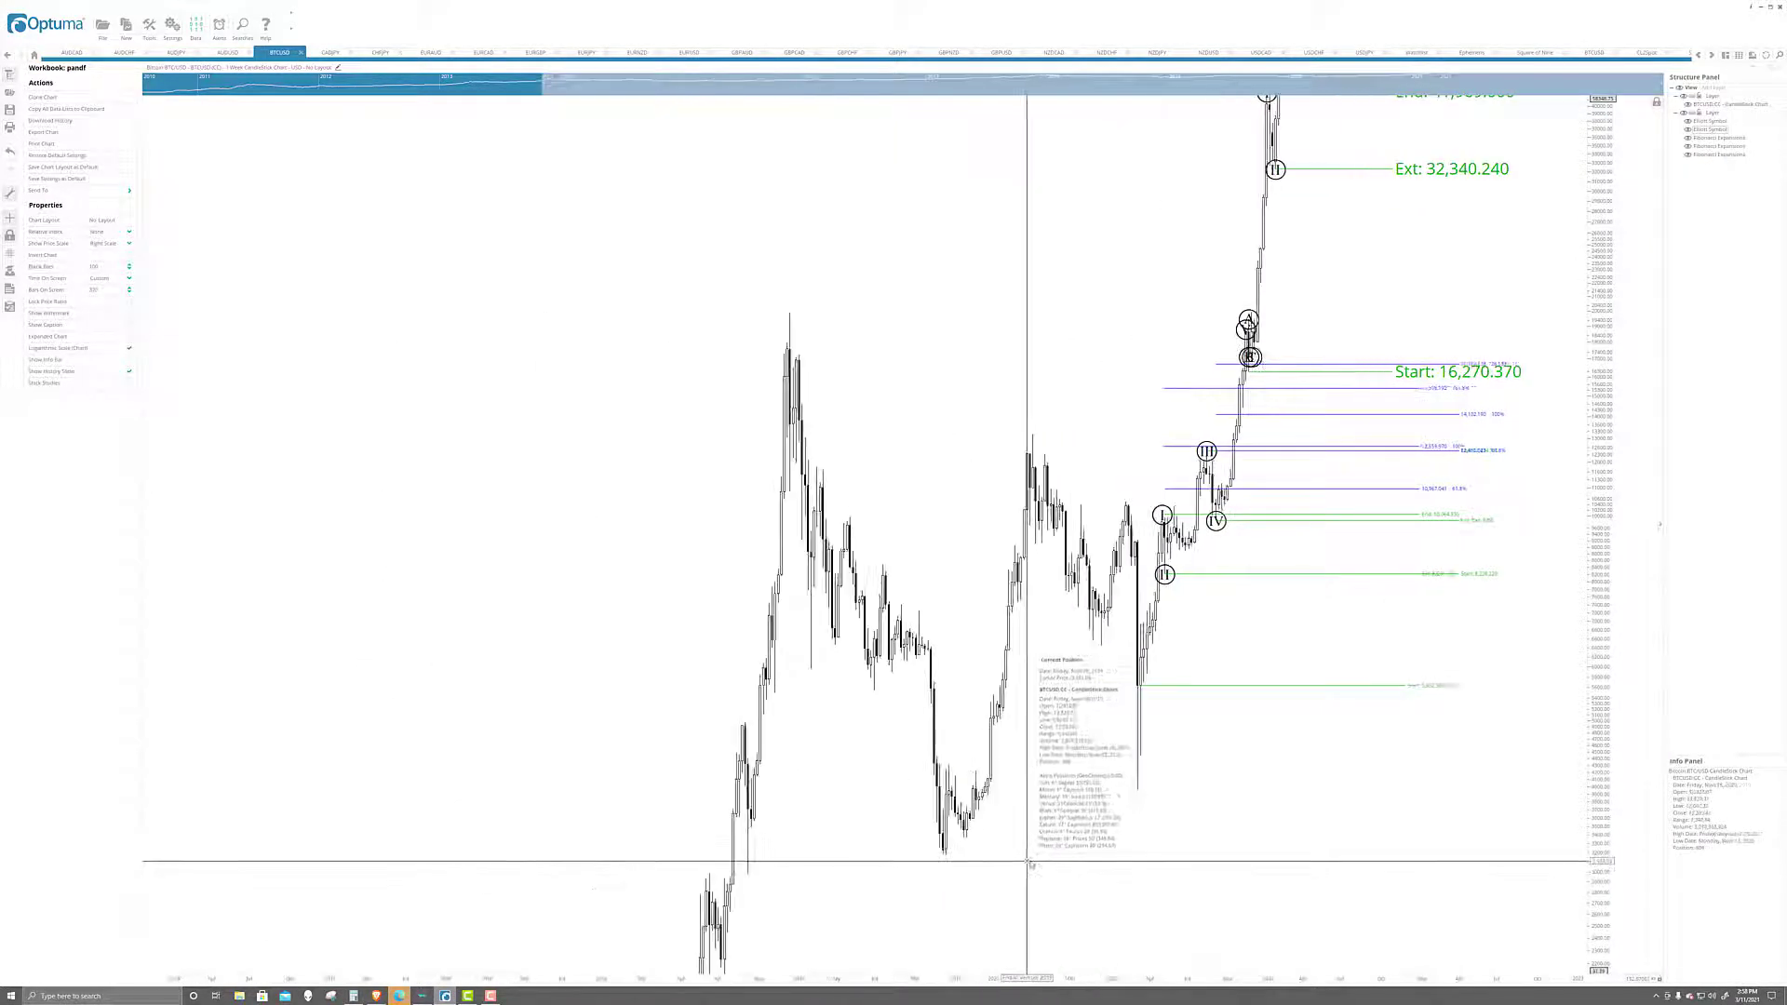
left_click_drag(1138, 903, 1029, 649)
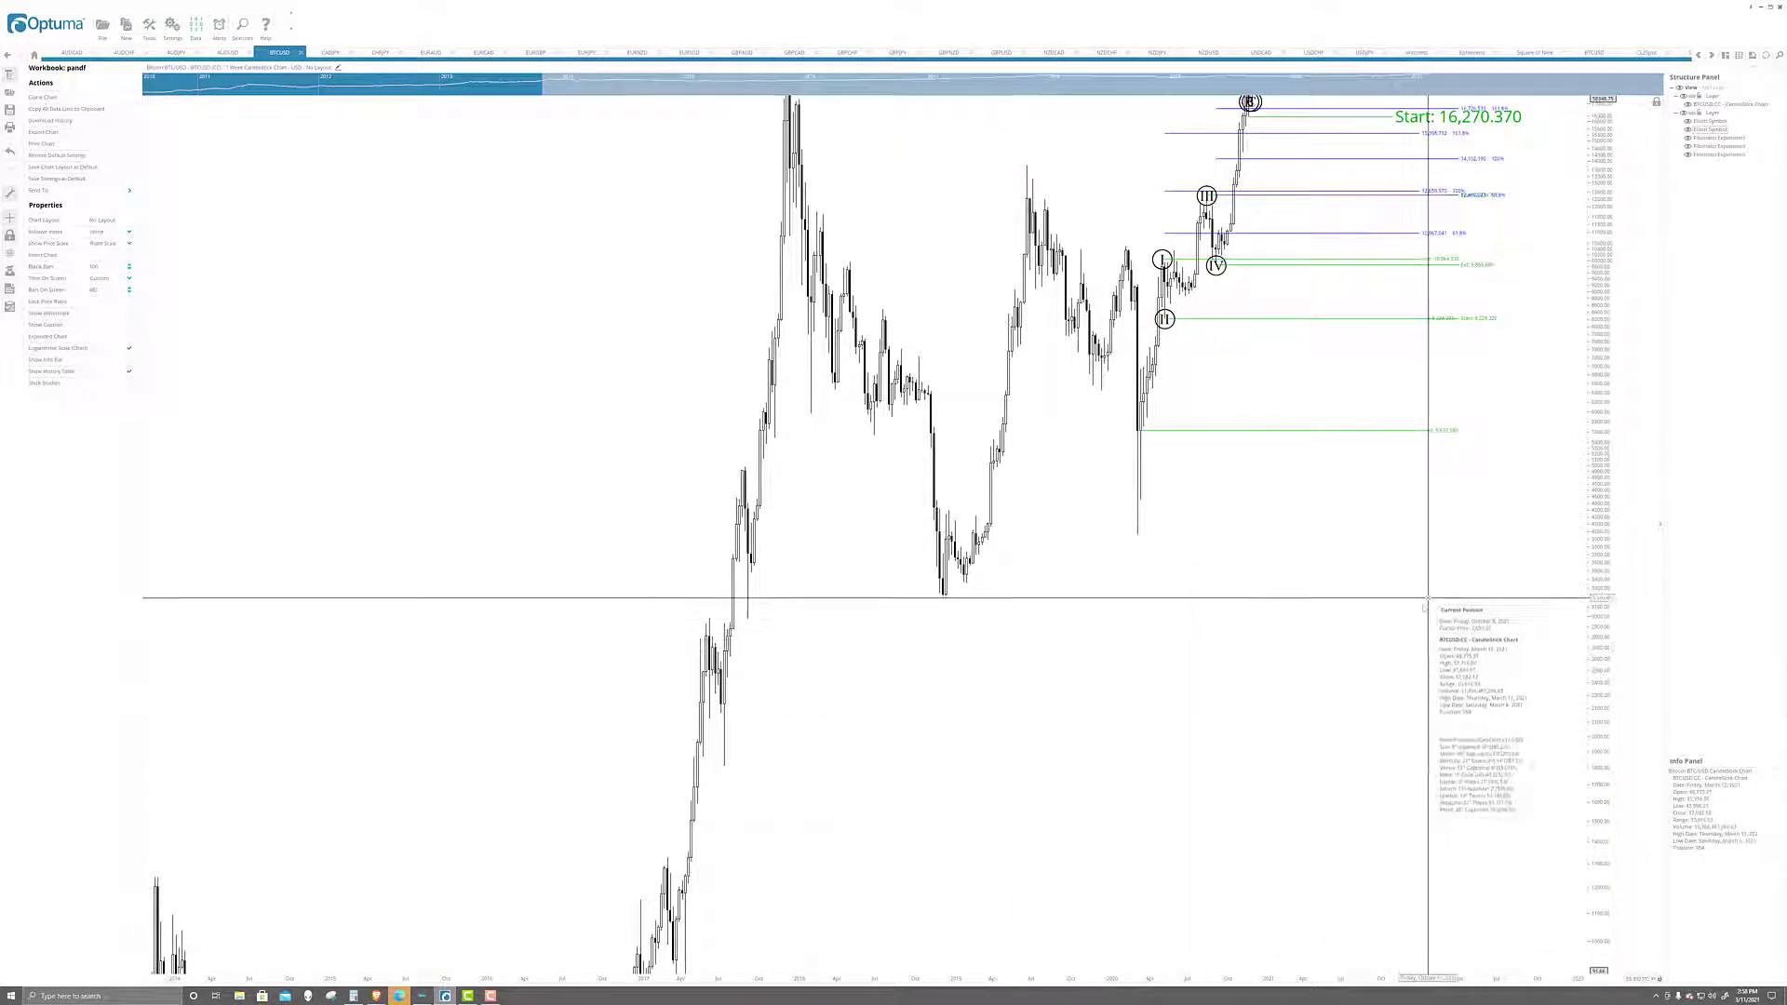
scroll(1396, 612, "down", 3)
left_click(1661, 96)
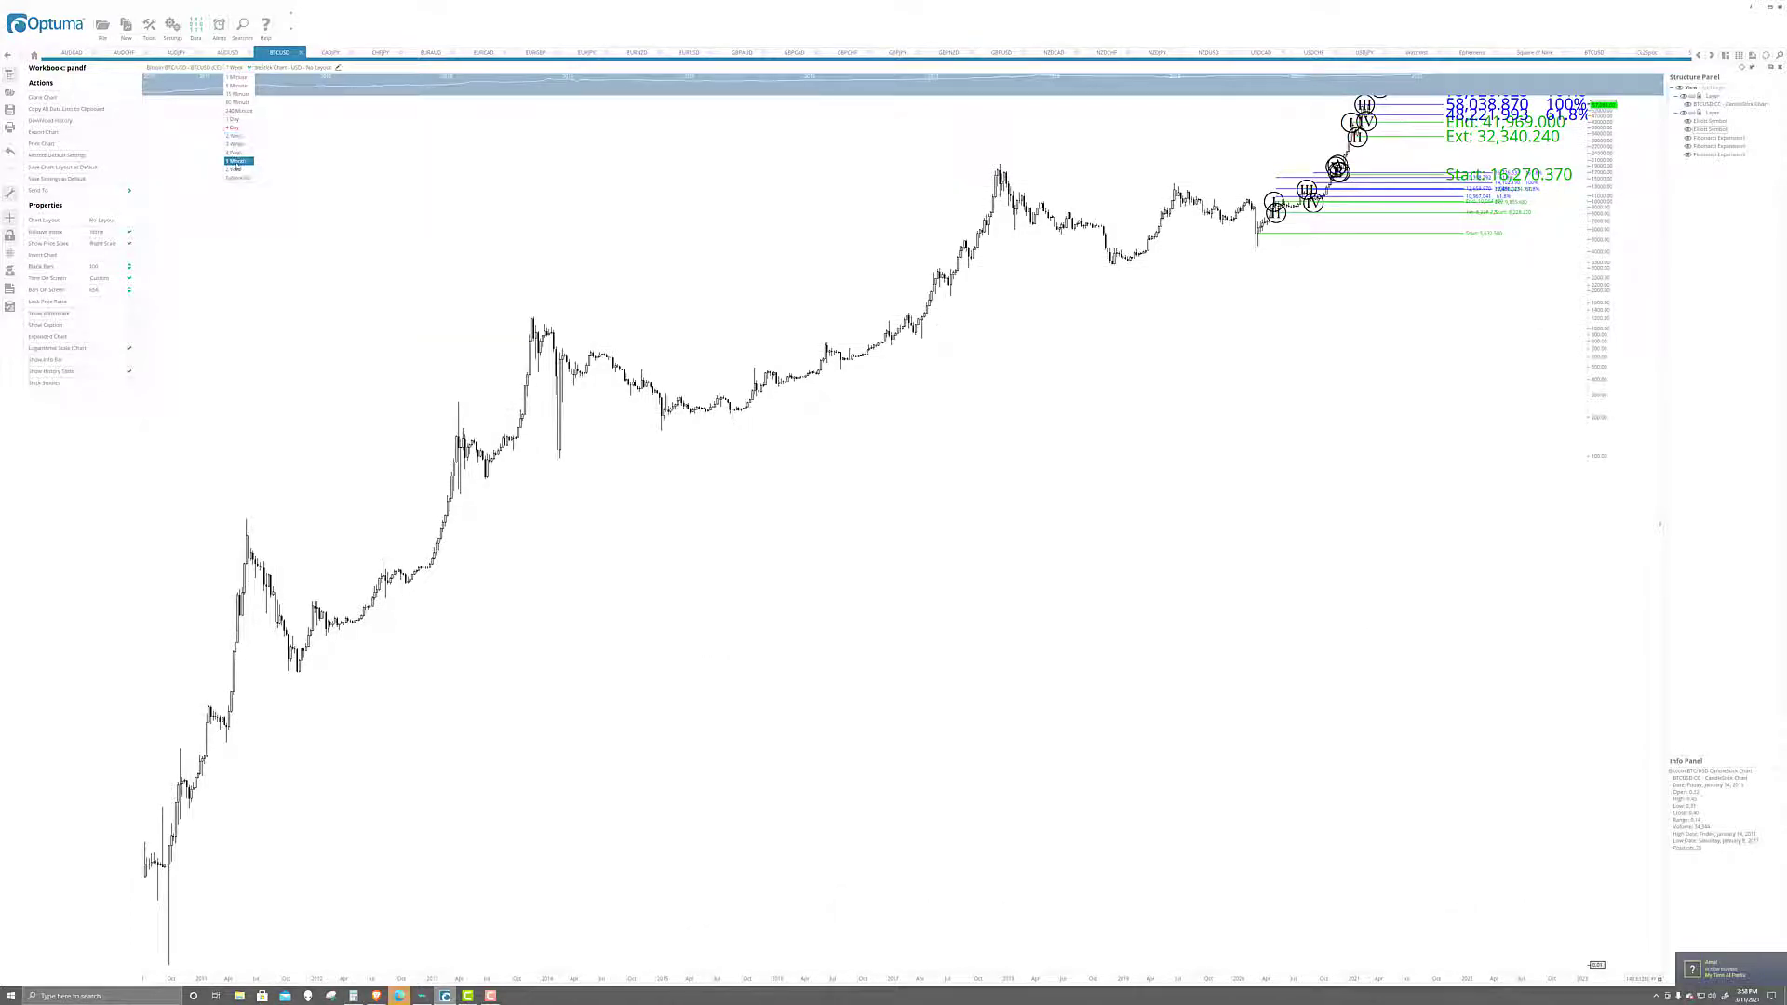
left_click(237, 162)
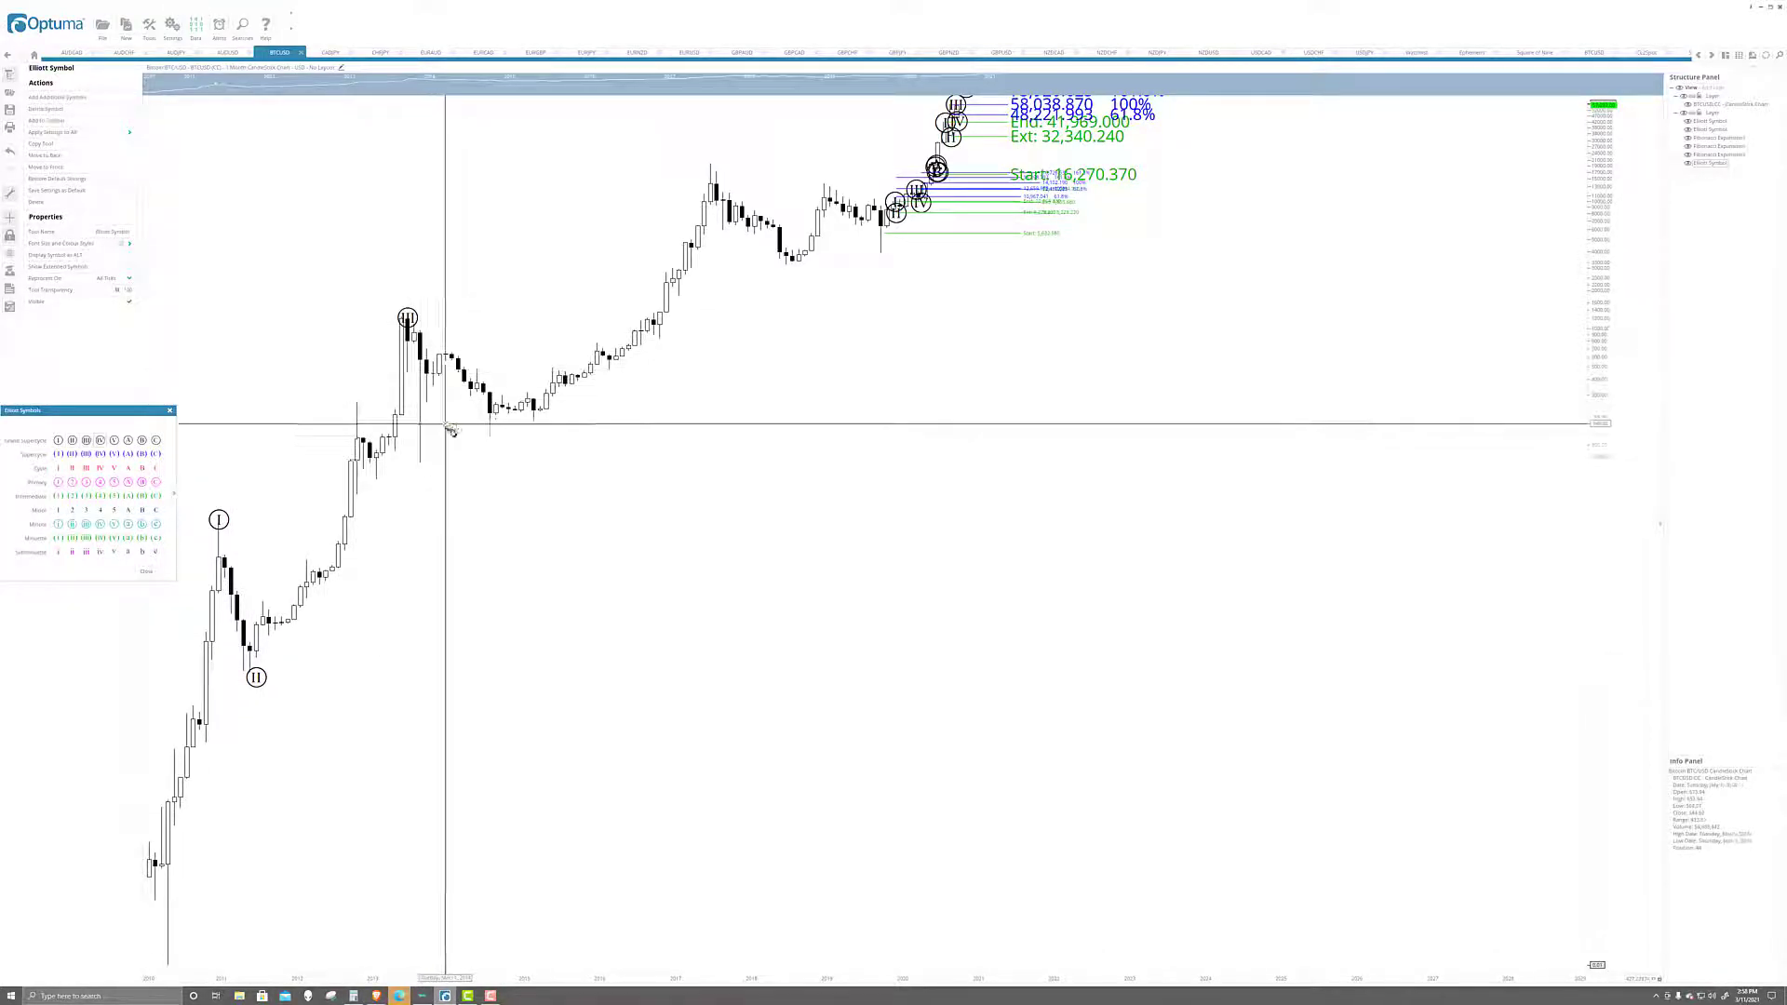
- Label wave IV at the 2015 low and wave V at the 2017 peak, then exit the Elliott tool
left_click(483, 437)
left_click(704, 165)
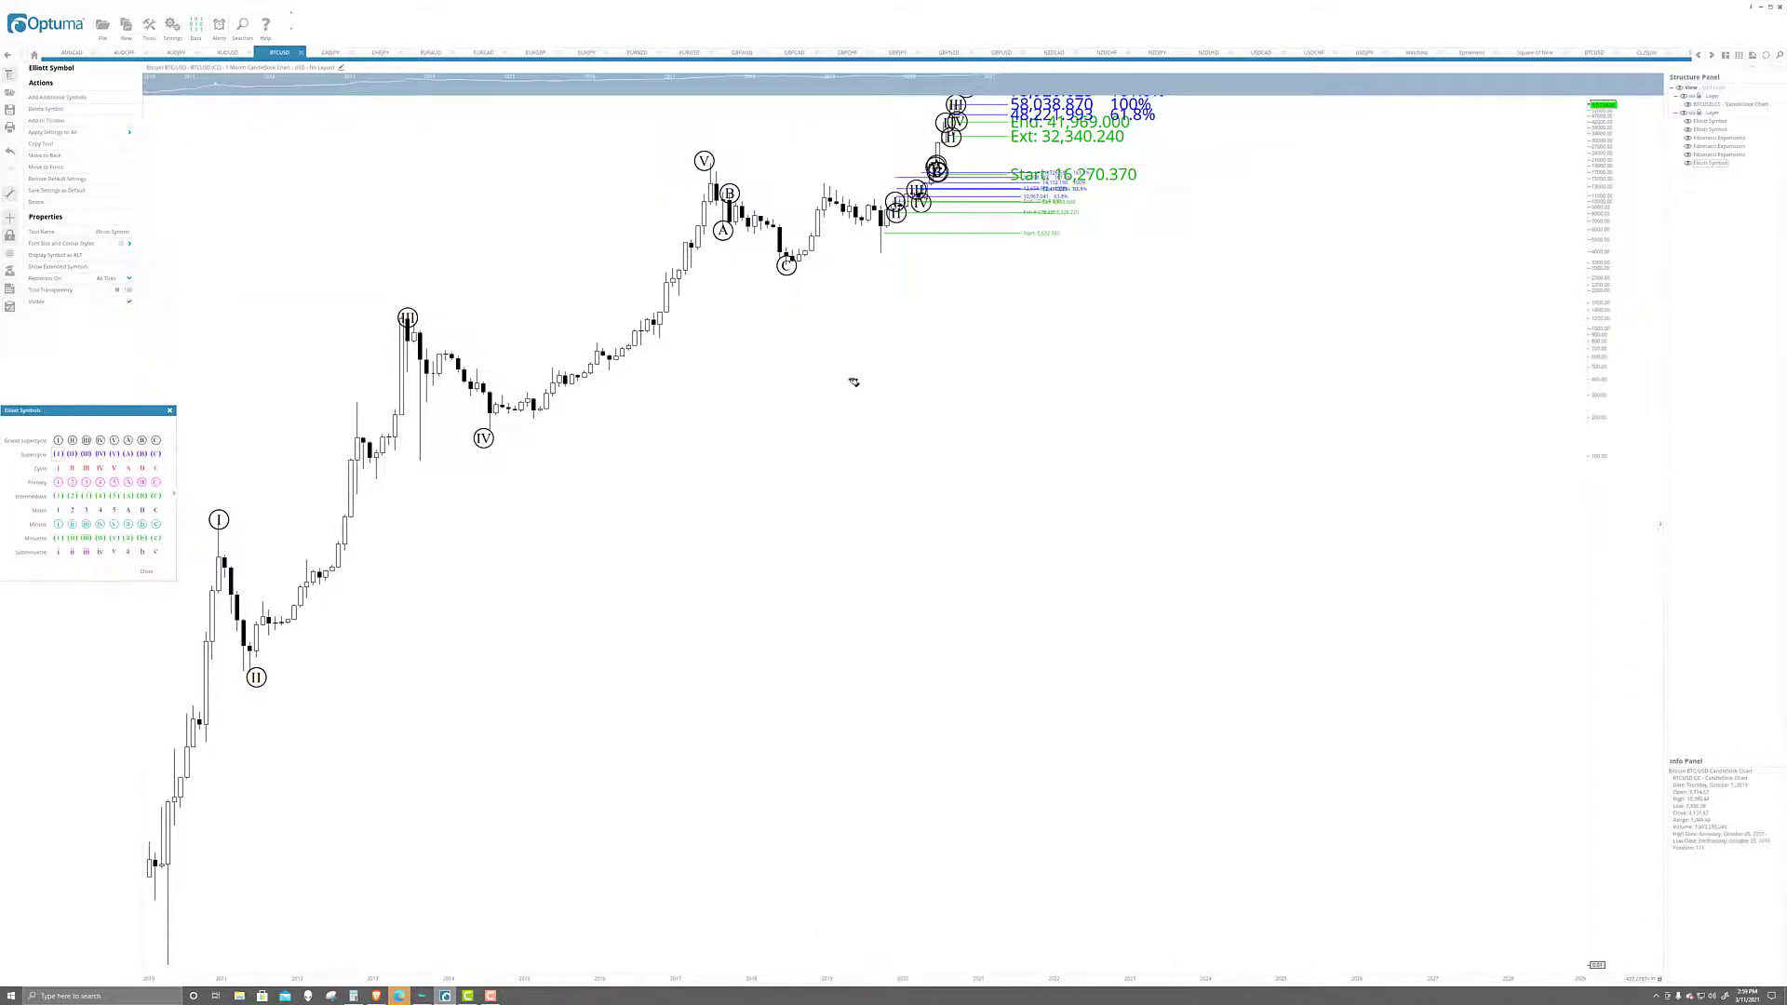
key("Escape")
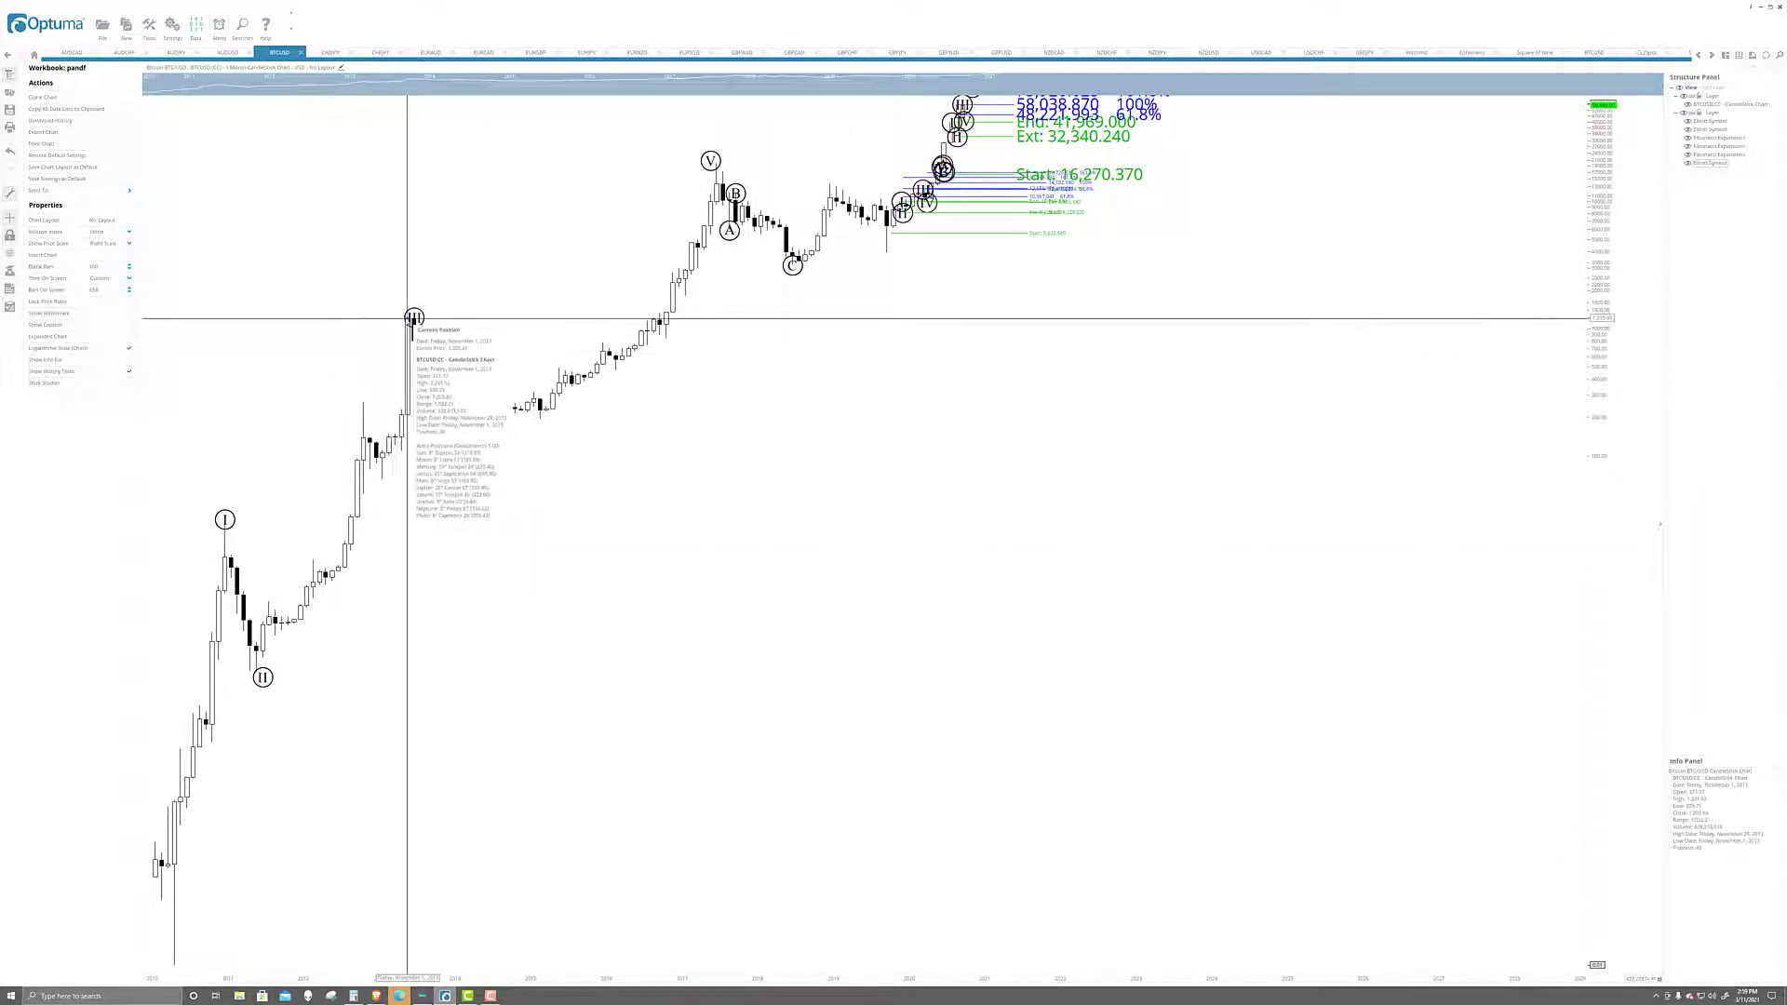
- Move III, IV and V onto the 2013 rally, and A, B, C onto the 2014–2015 swings
left_click_drag(413, 318, 338, 369)
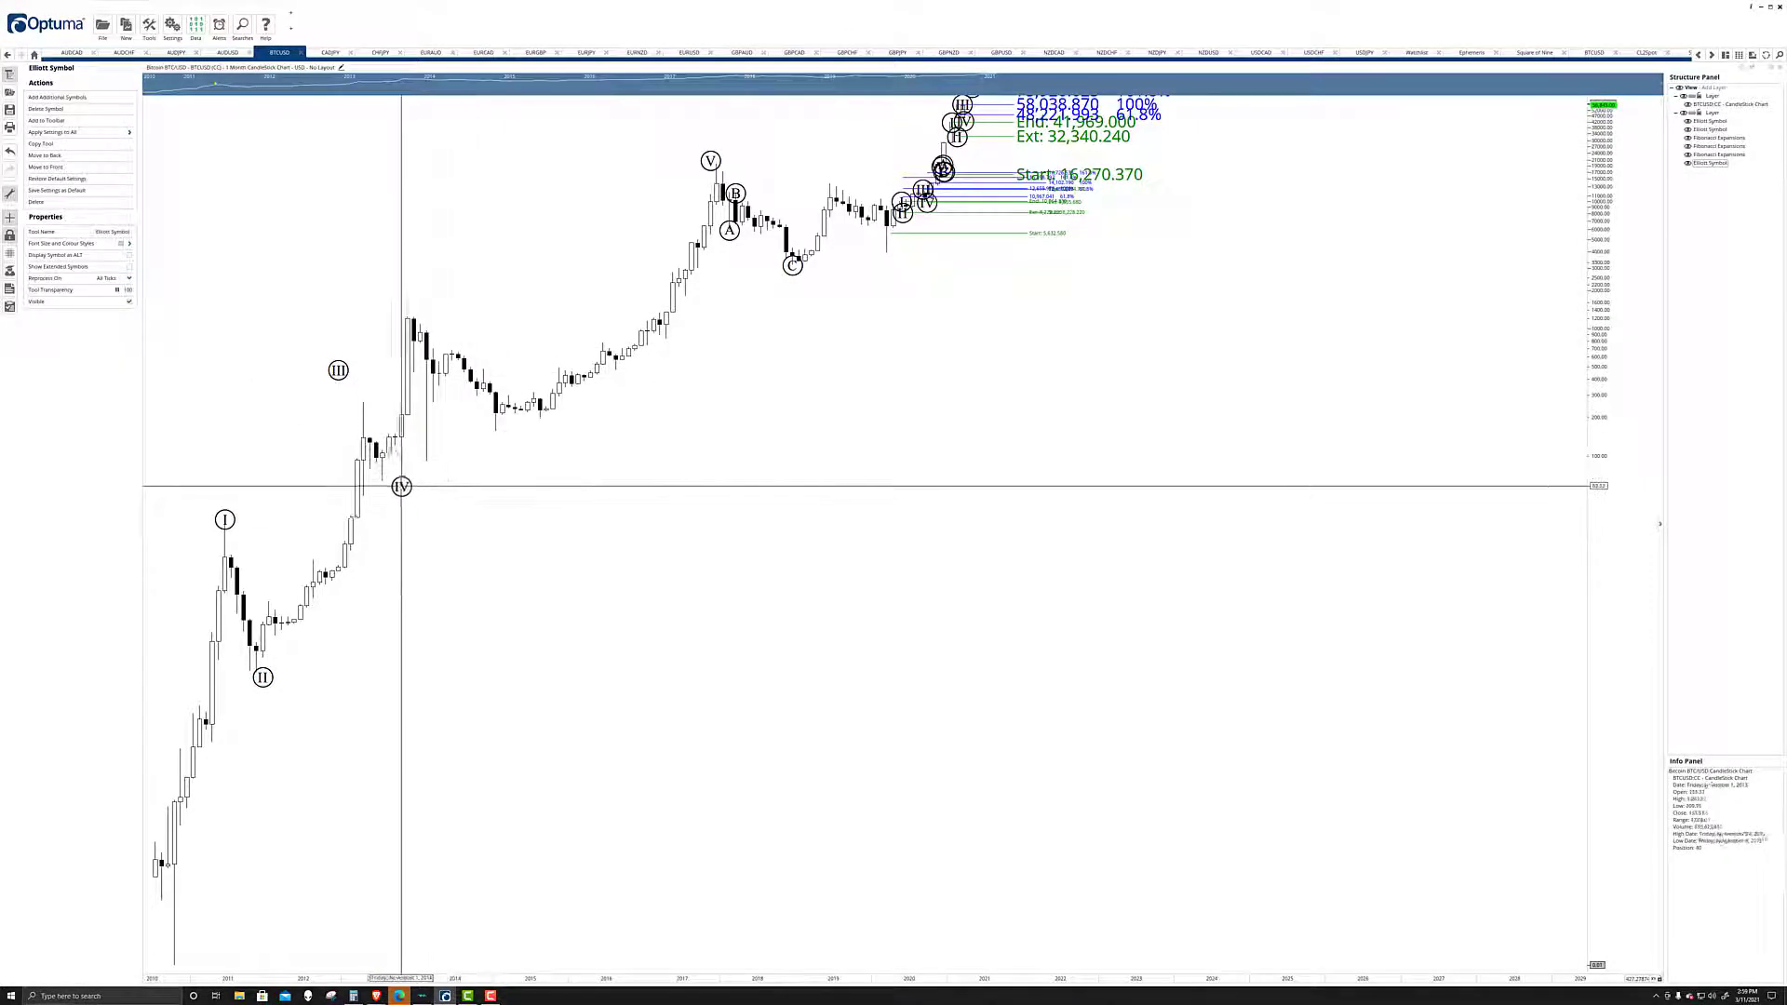
left_click_drag(401, 486, 389, 486)
left_click_drag(715, 160, 370, 315)
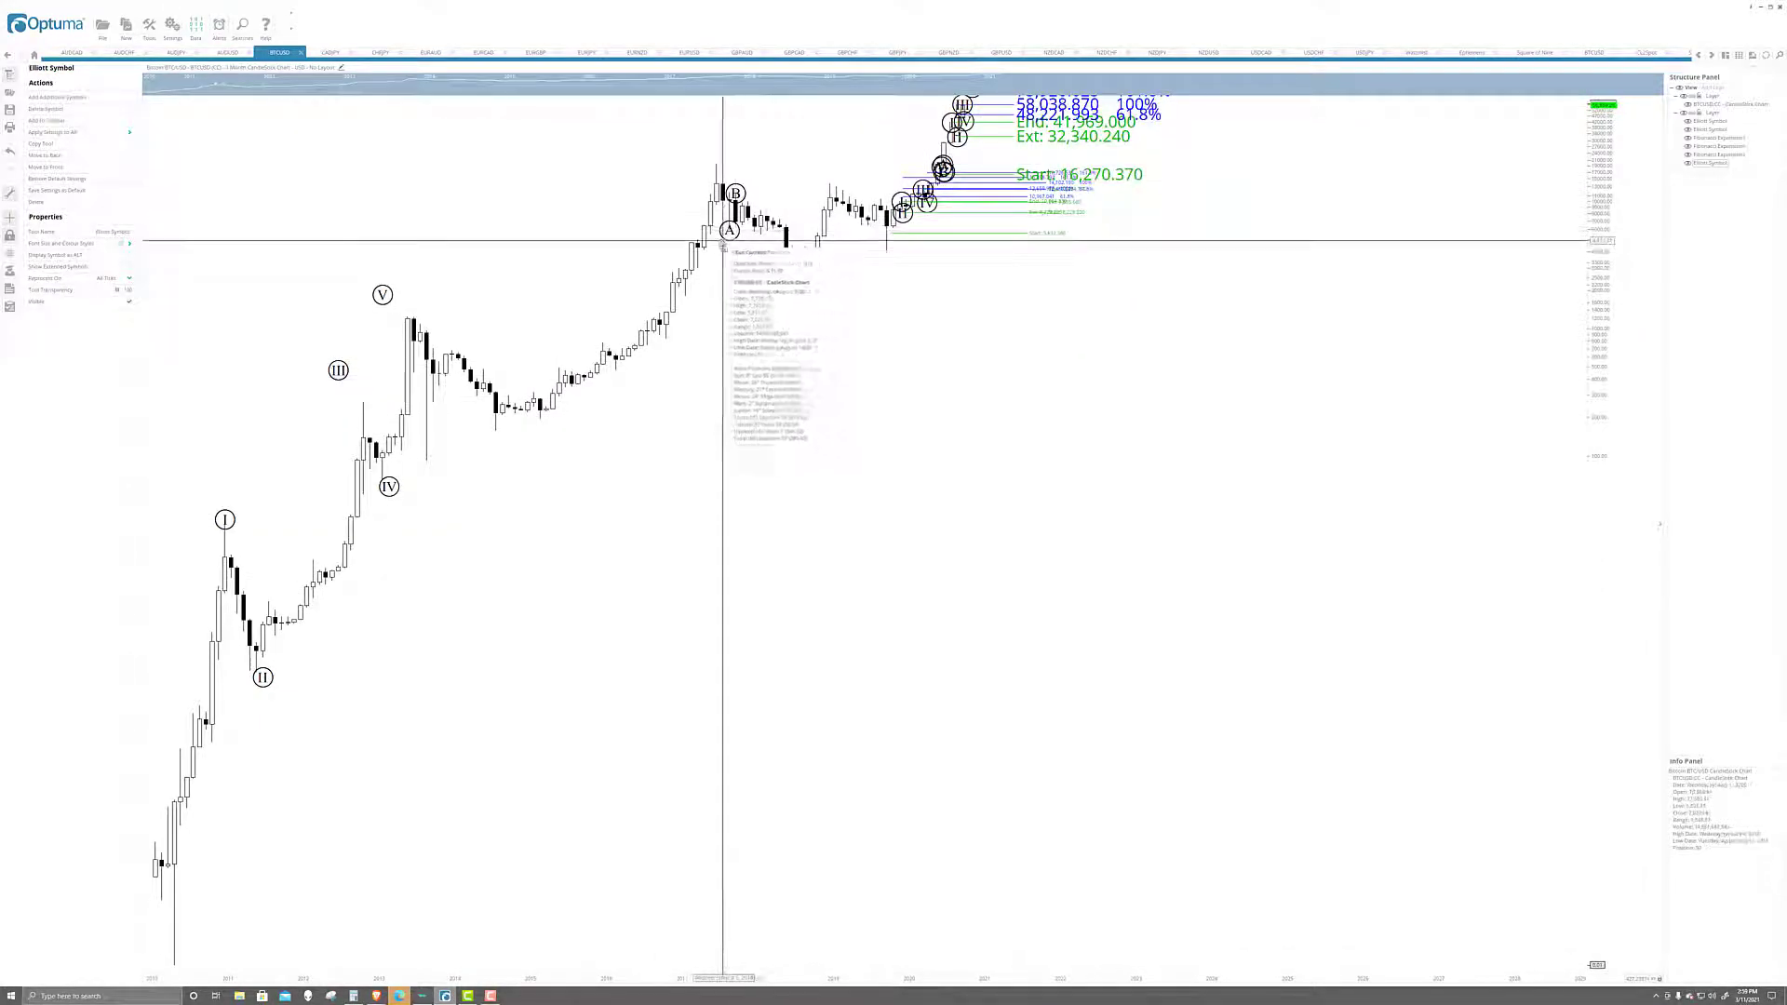
left_click_drag(730, 230, 476, 351)
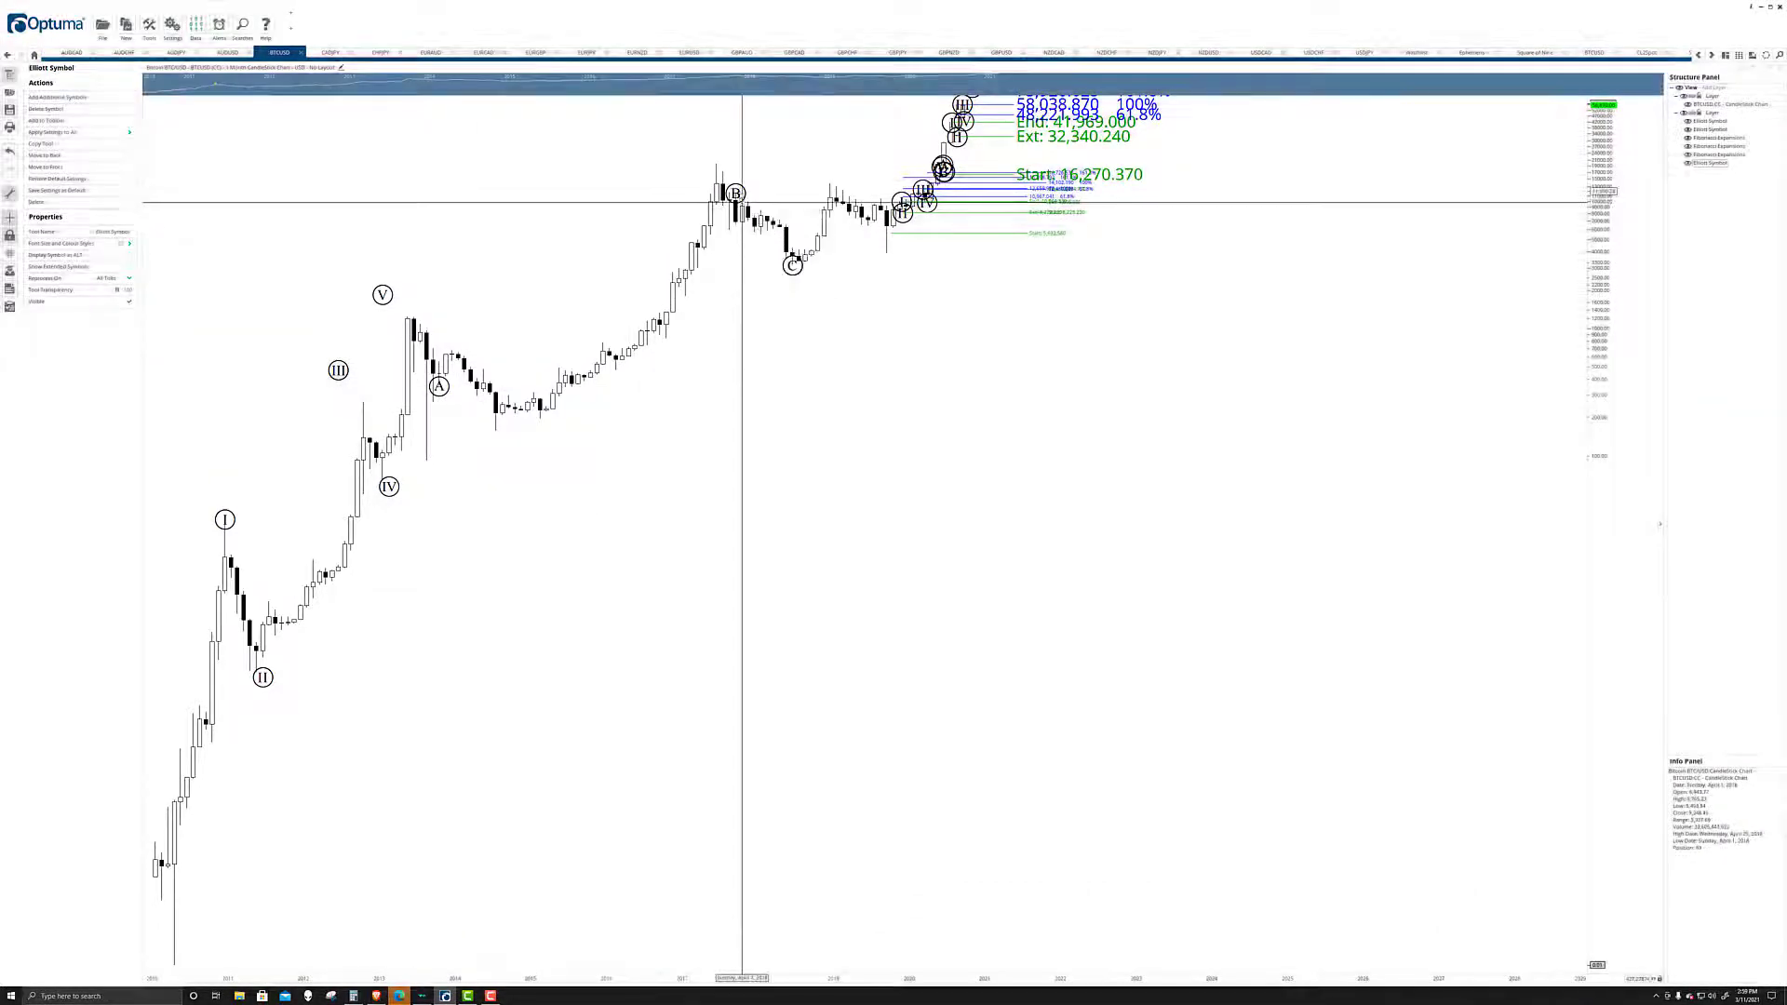
left_click_drag(734, 192, 495, 323)
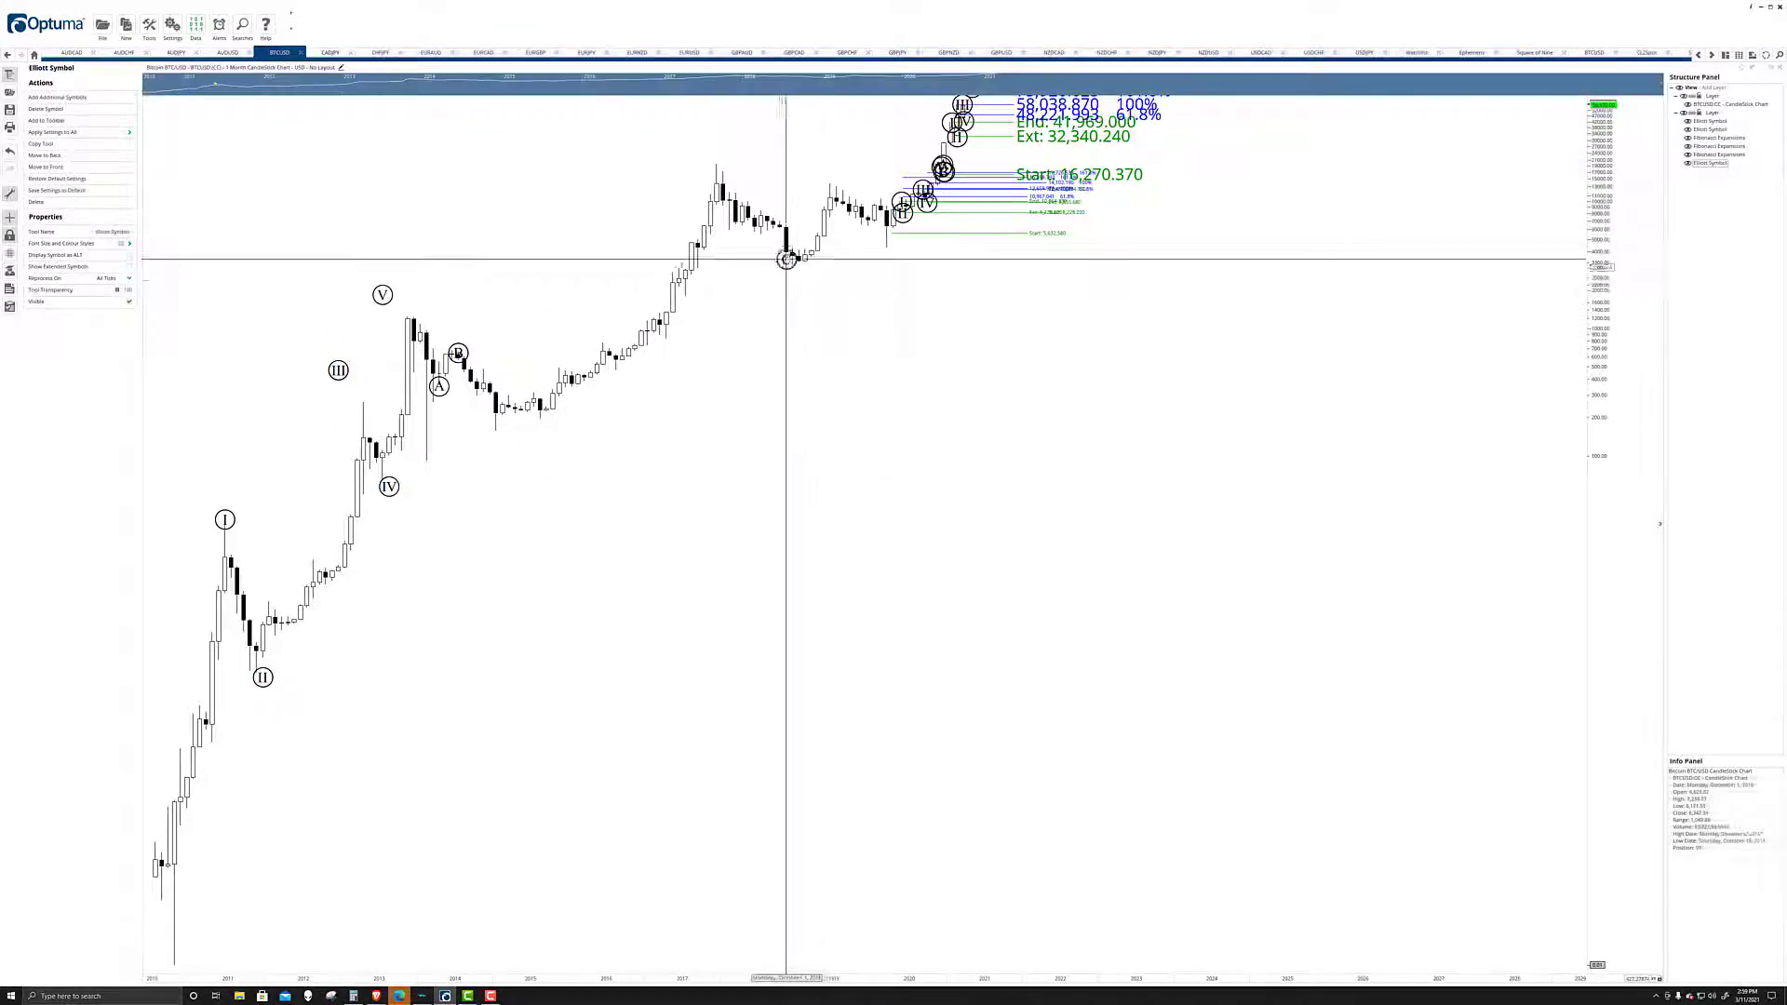
left_click_drag(790, 263, 503, 435)
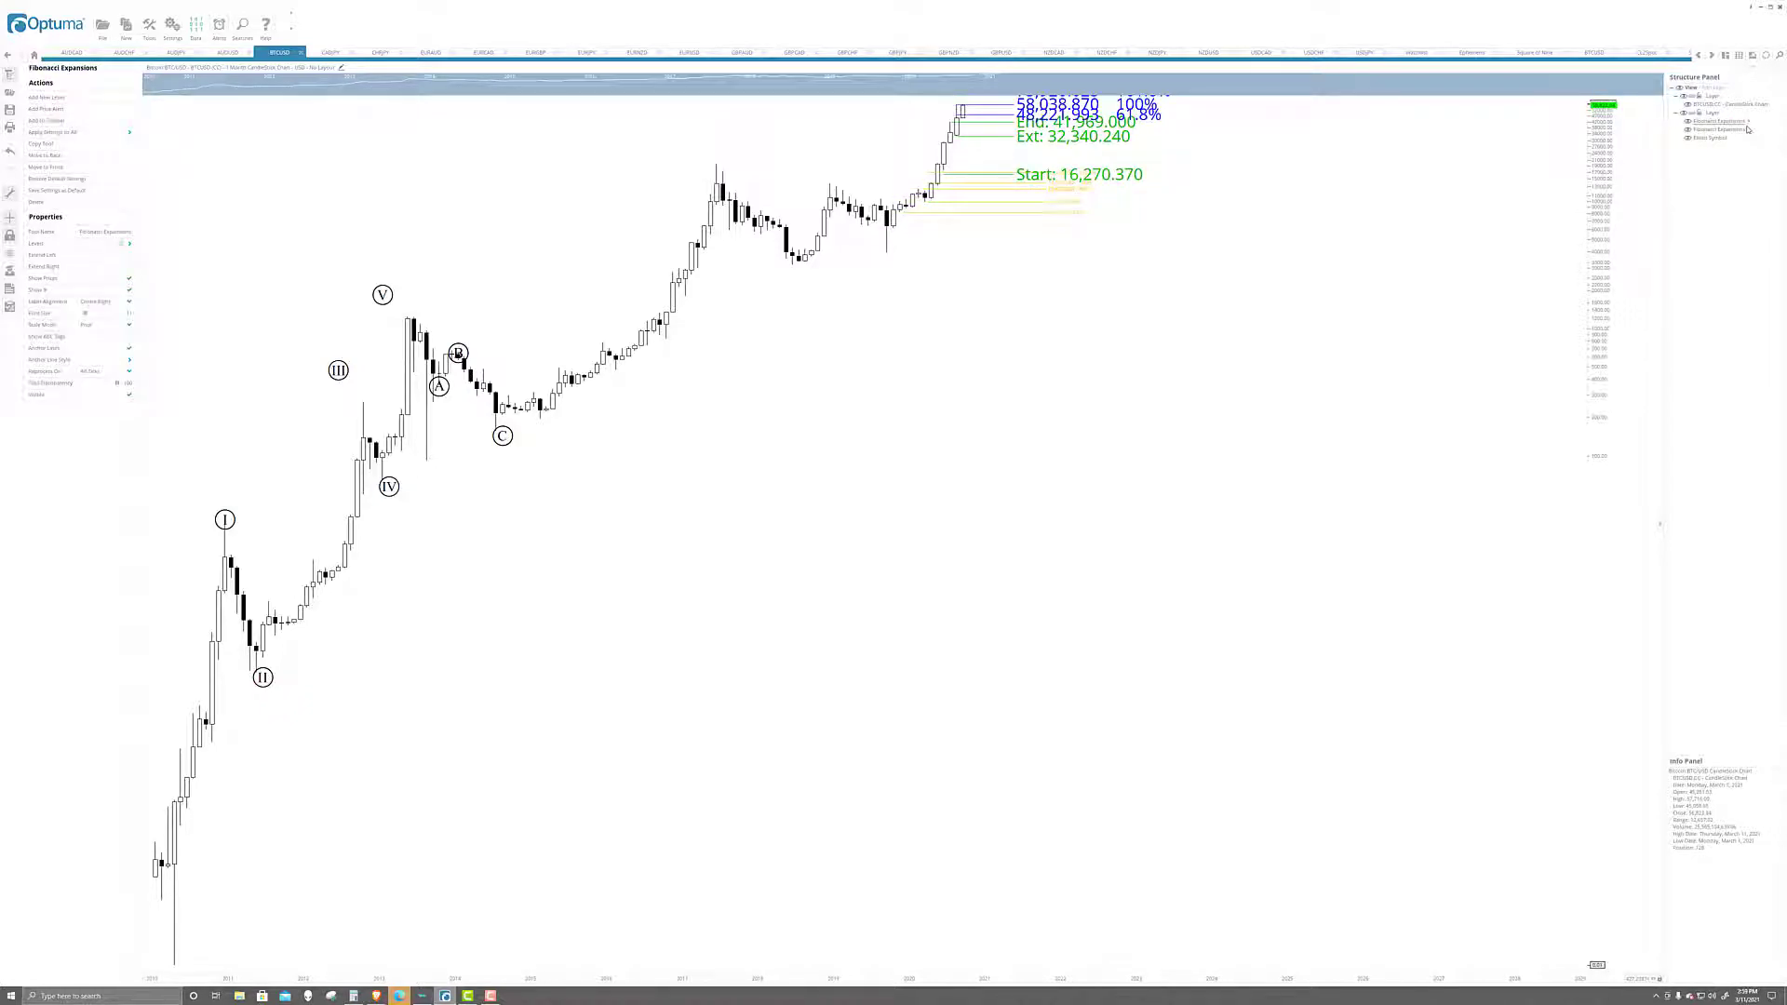
- Delete the older Fibonacci expansion and place wave III above current prices
left_click(1748, 124)
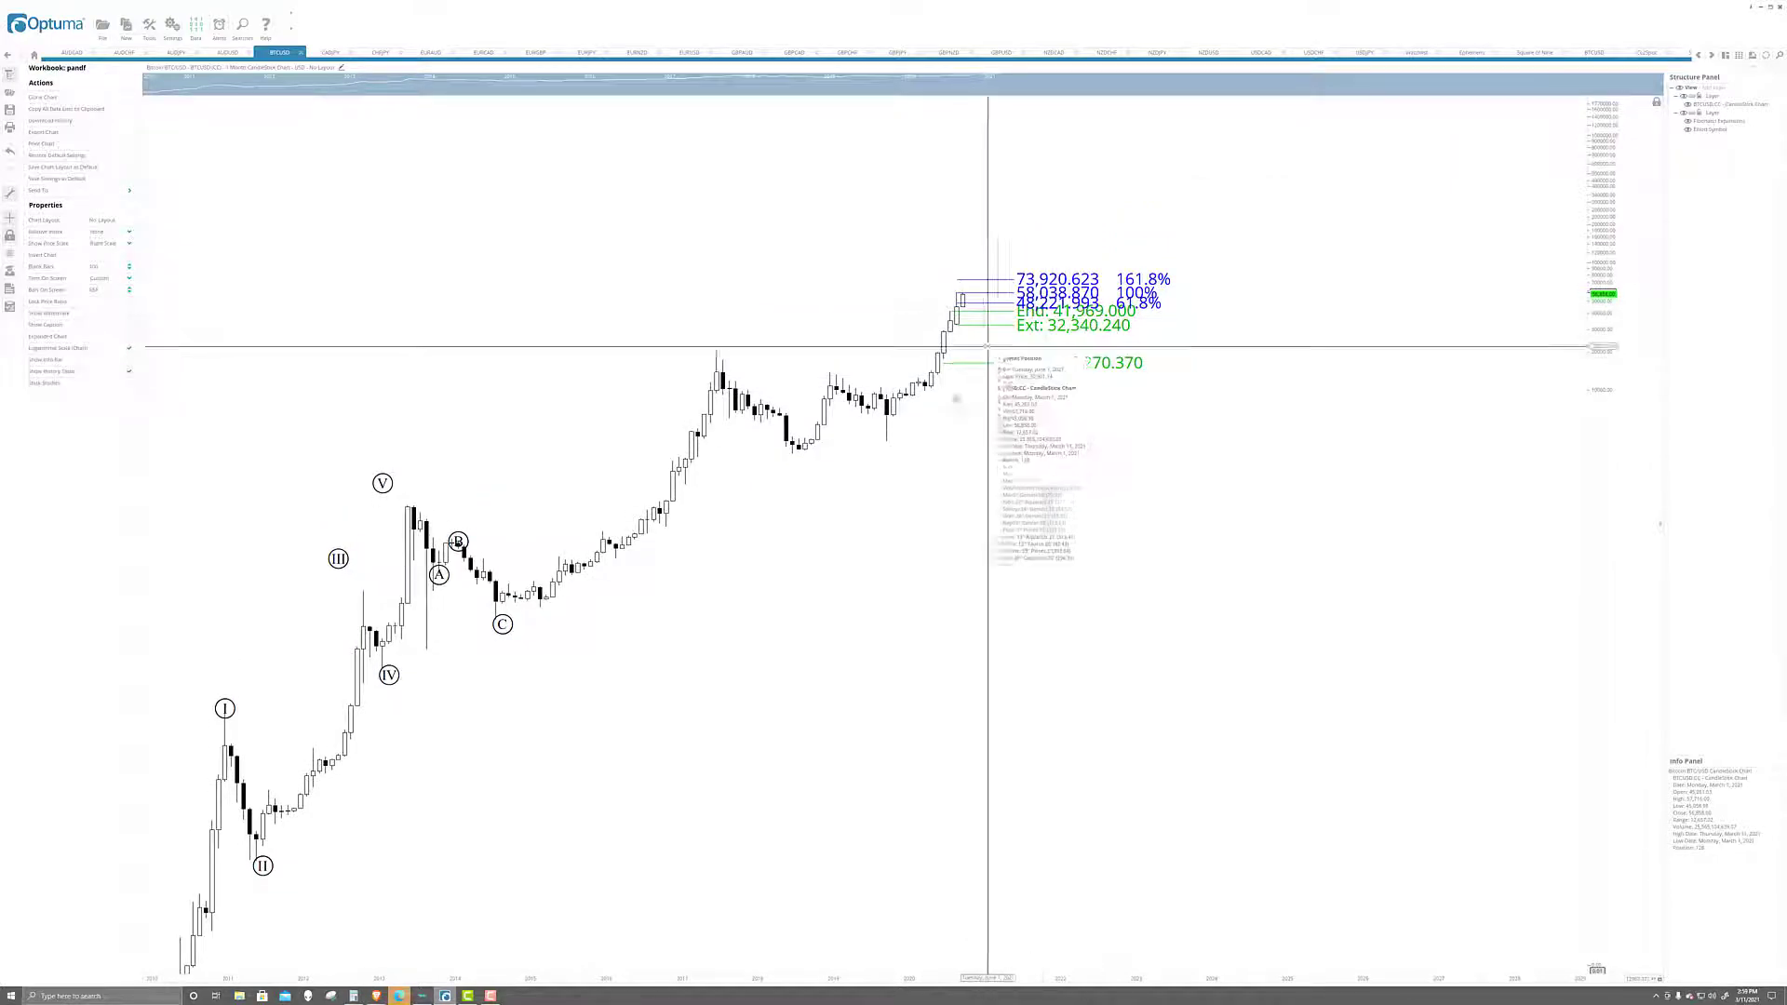
right_click(719, 592)
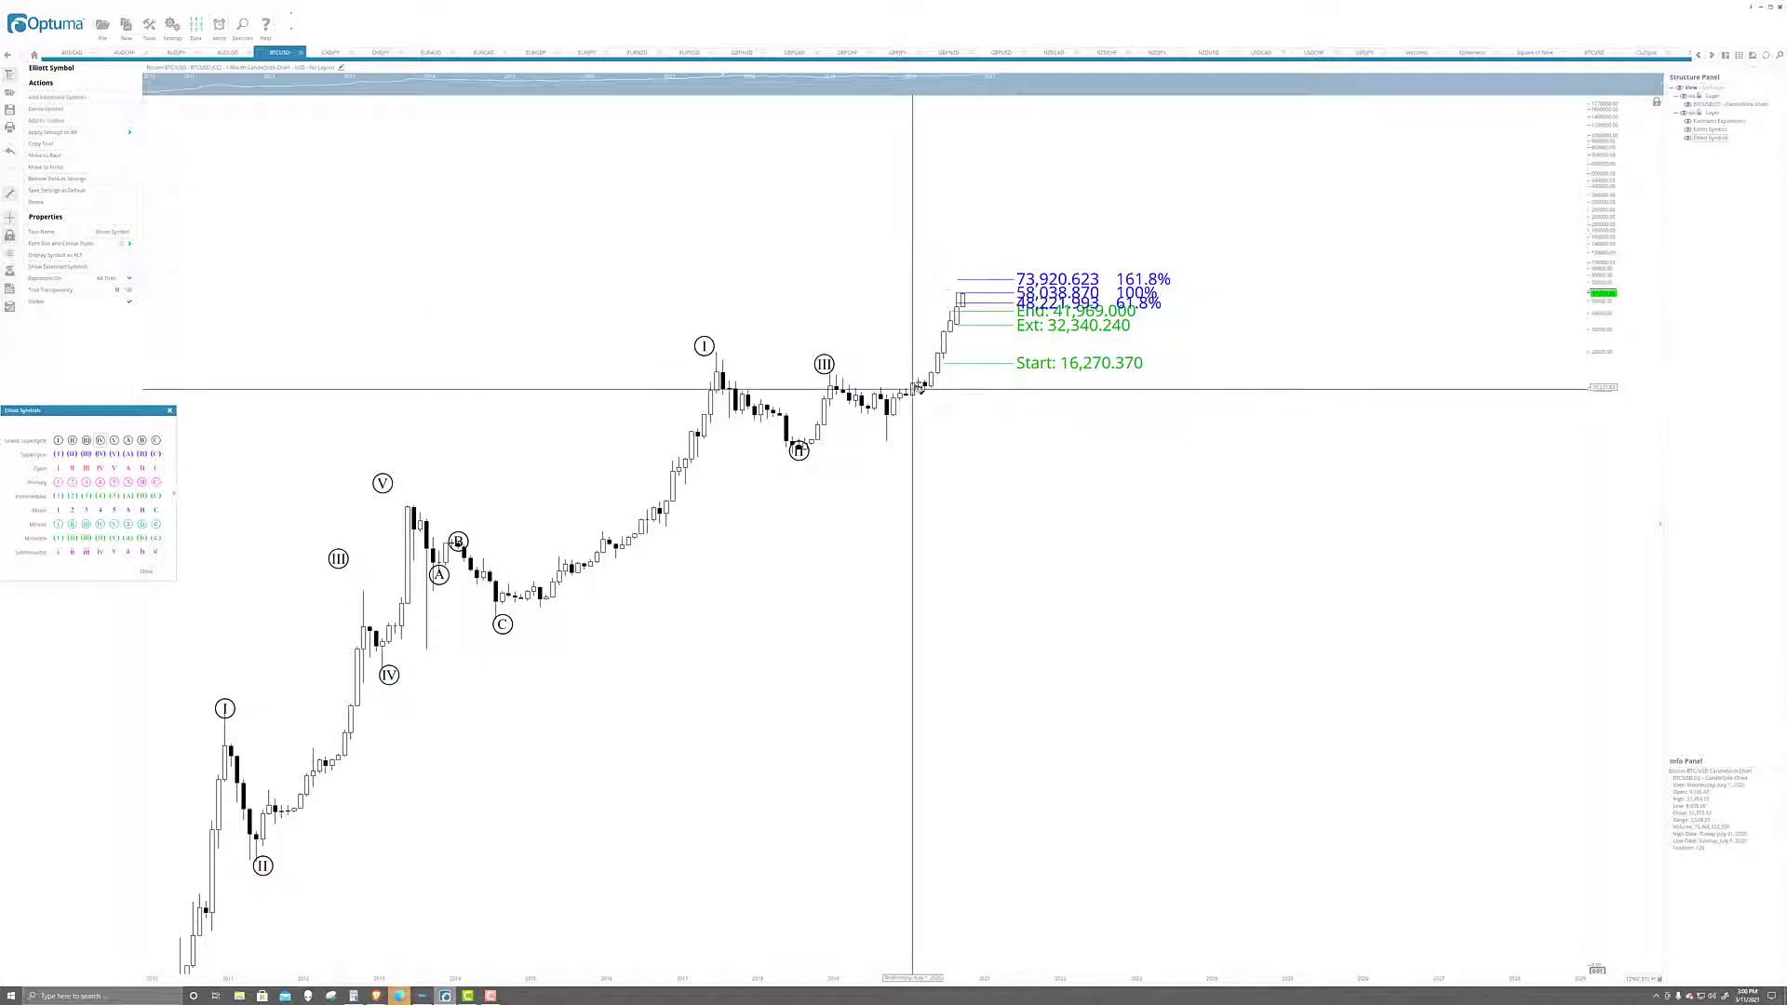
left_click_drag(824, 363, 975, 213)
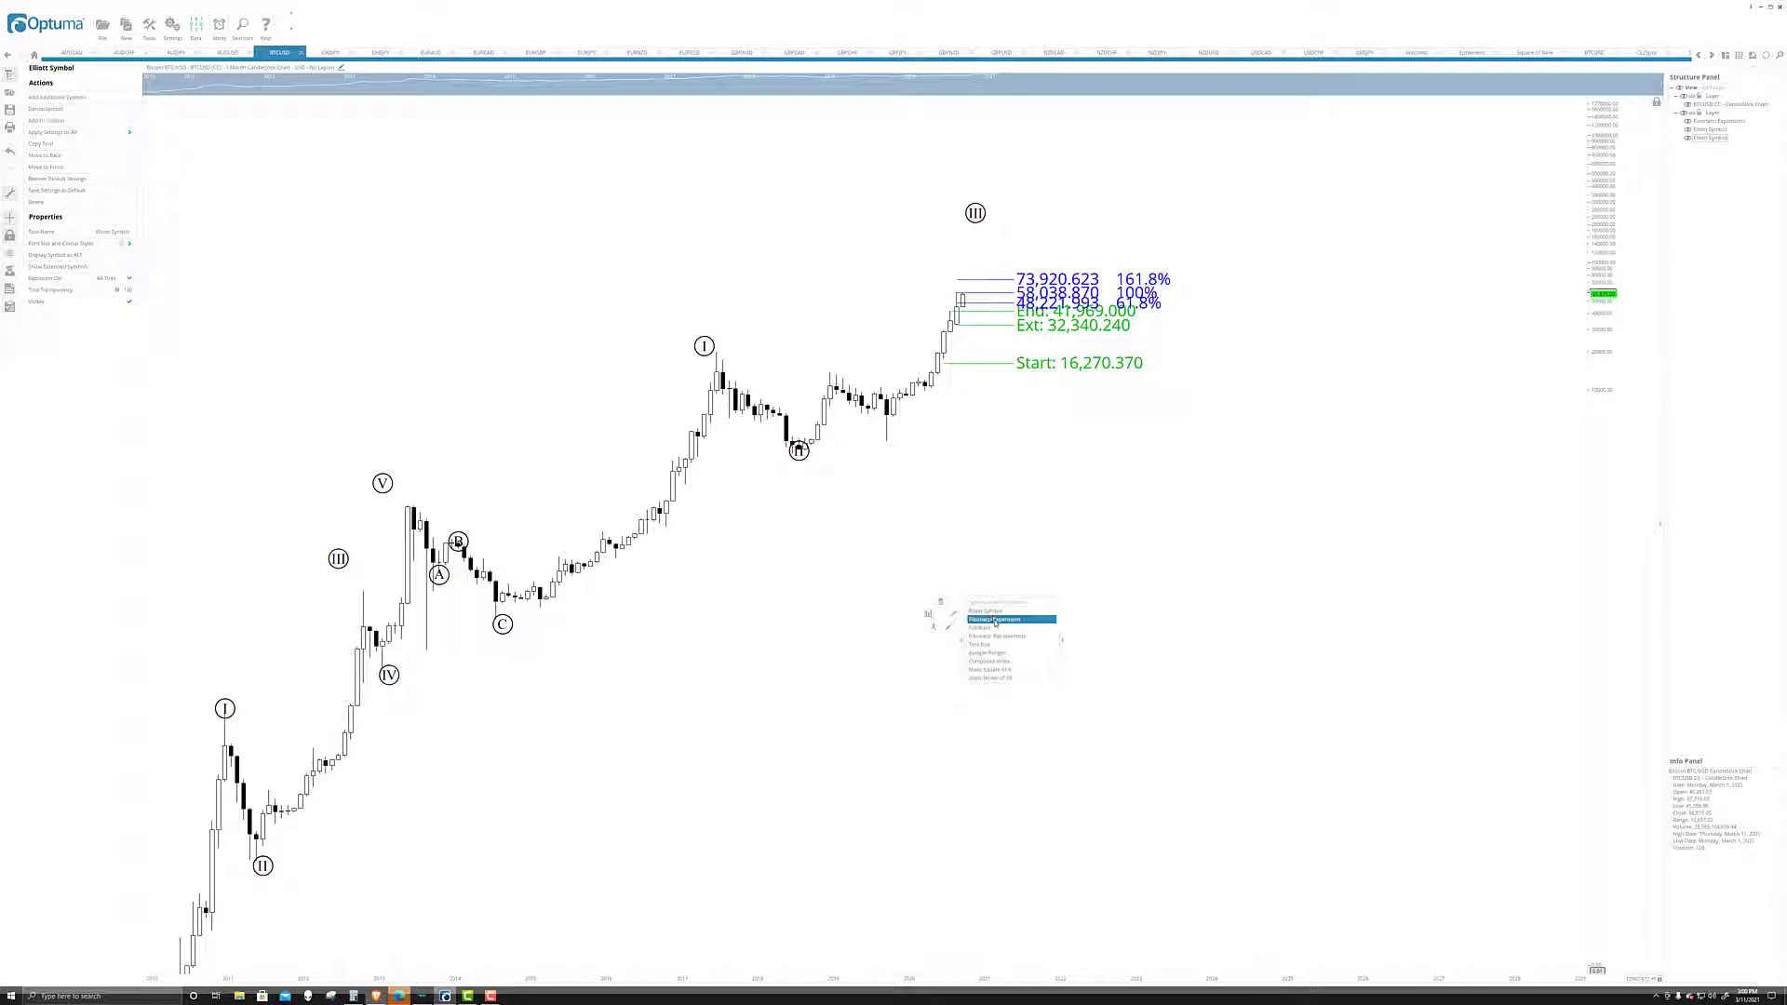
- Fix wave C at the 2015 low and draw a Fibonacci expansion: June 2015 low, 2017 peak, late-2018 low
left_click(500, 622)
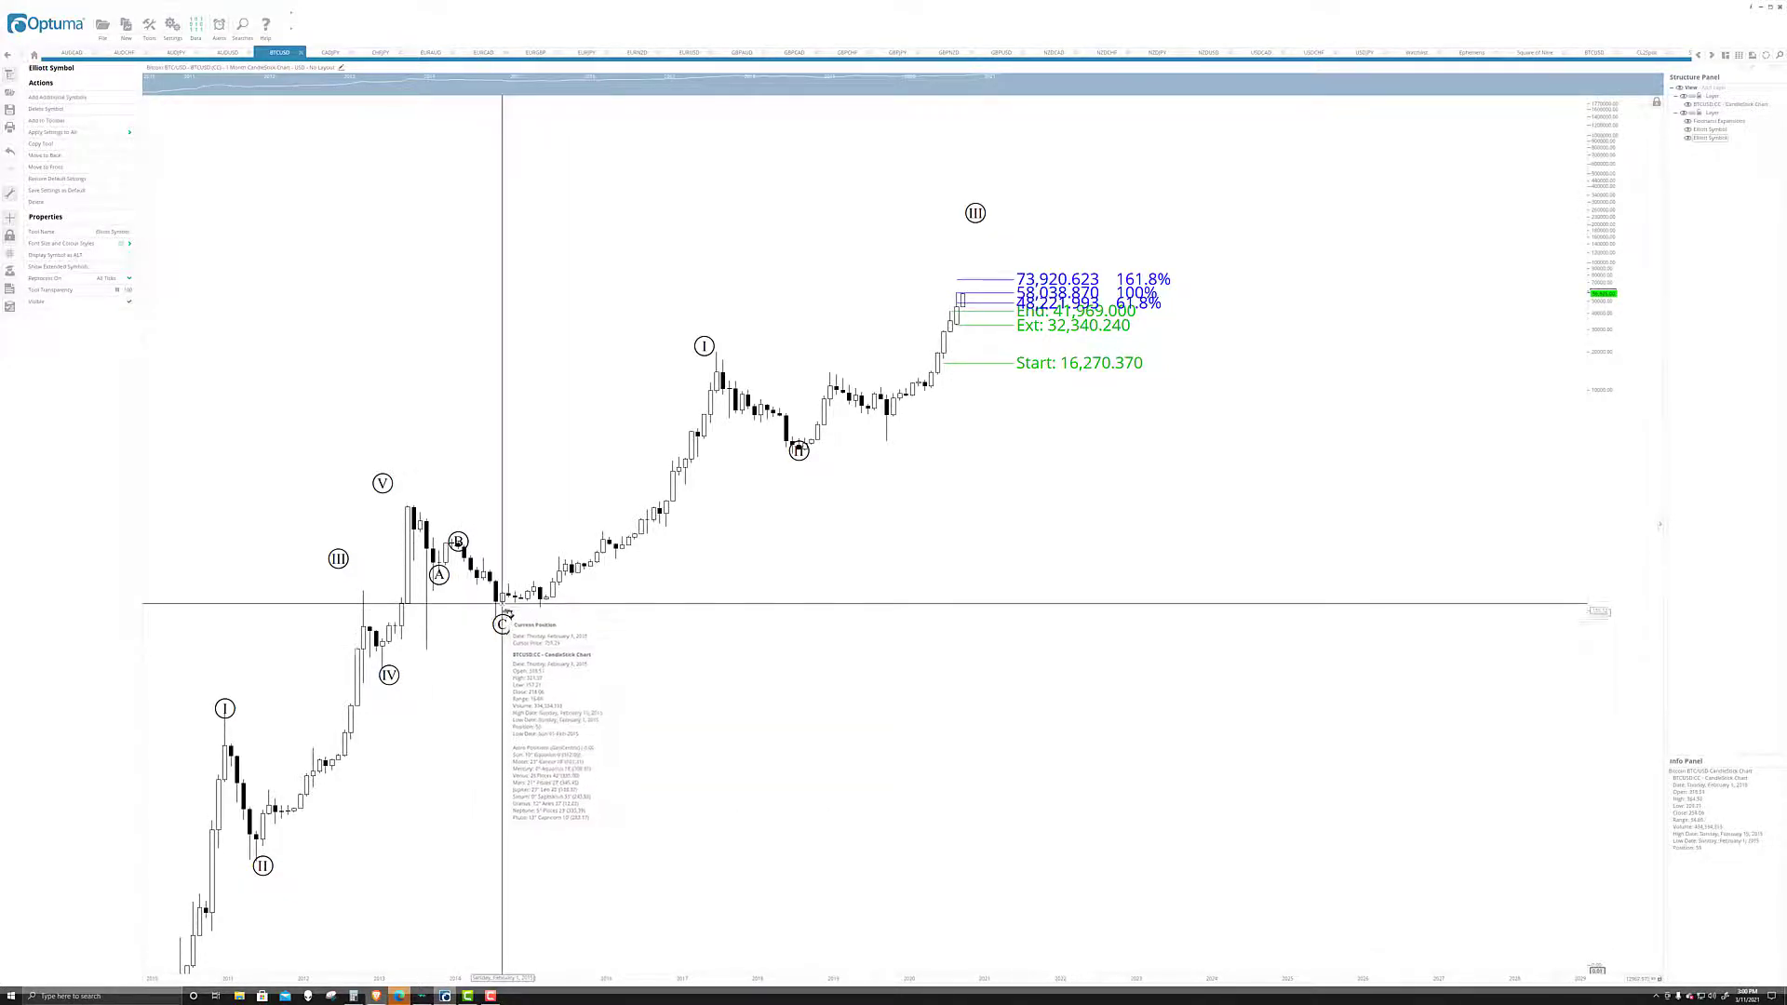
left_click(535, 603)
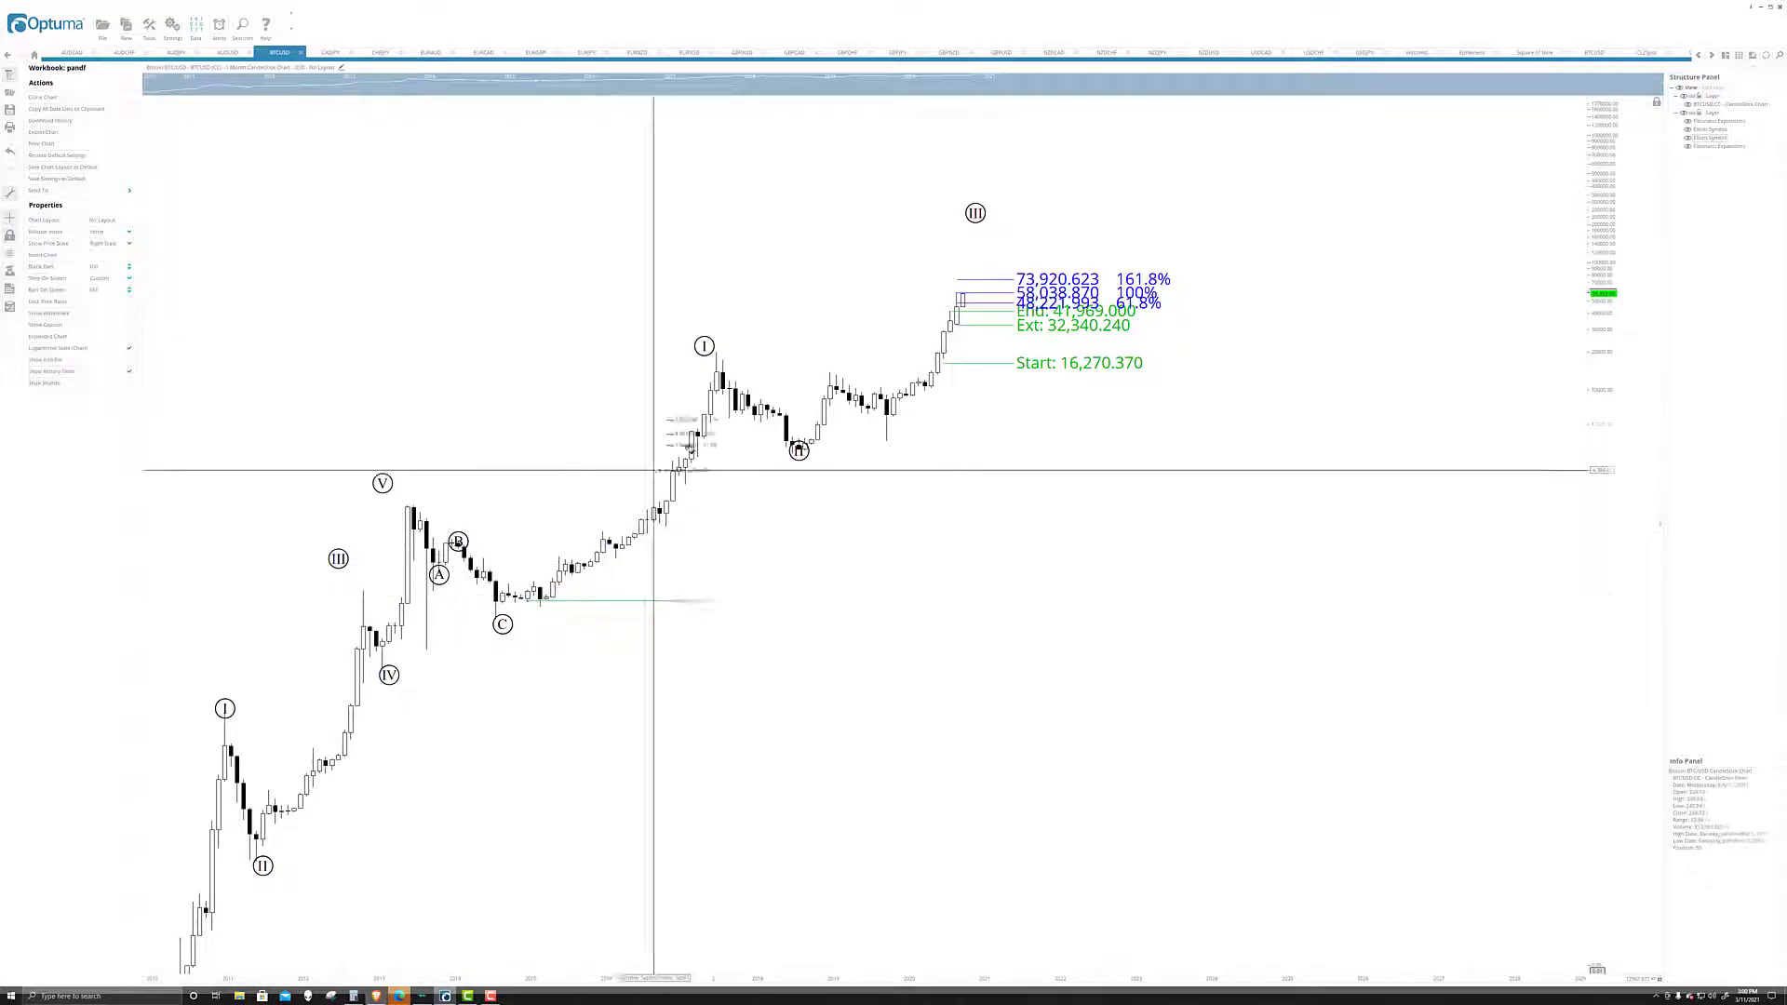
left_click(723, 353)
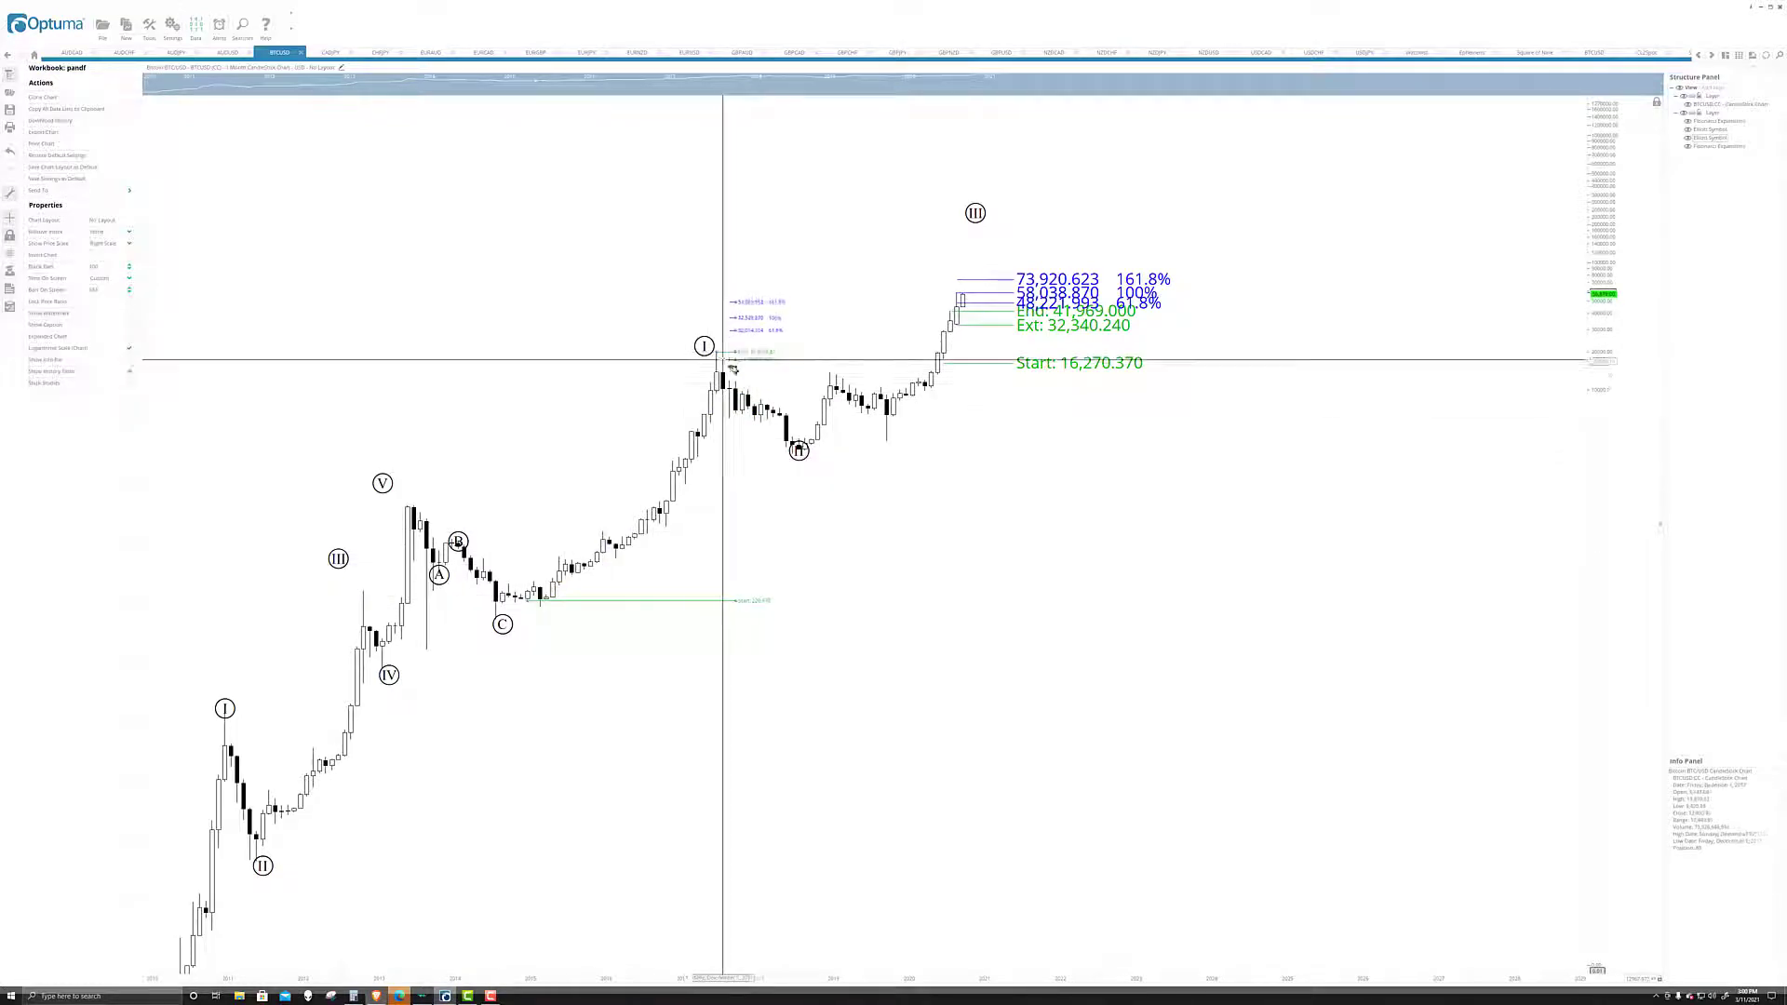
left_click(799, 451)
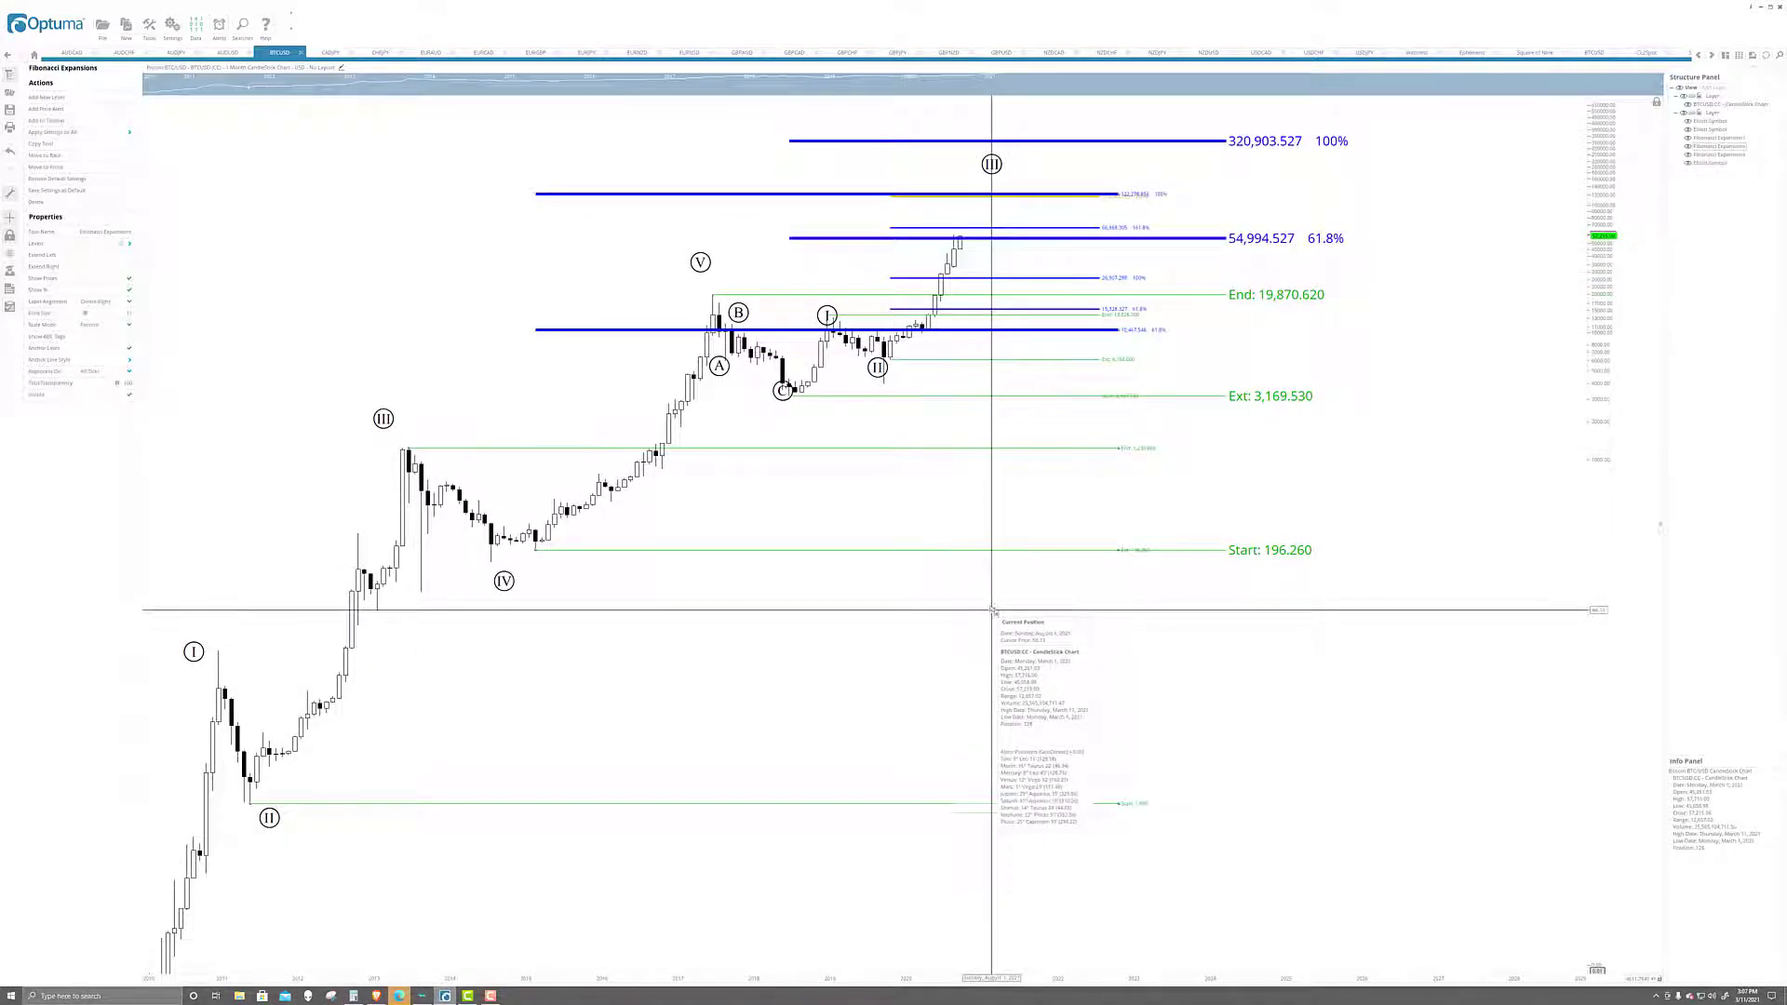
left_click(1051, 611)
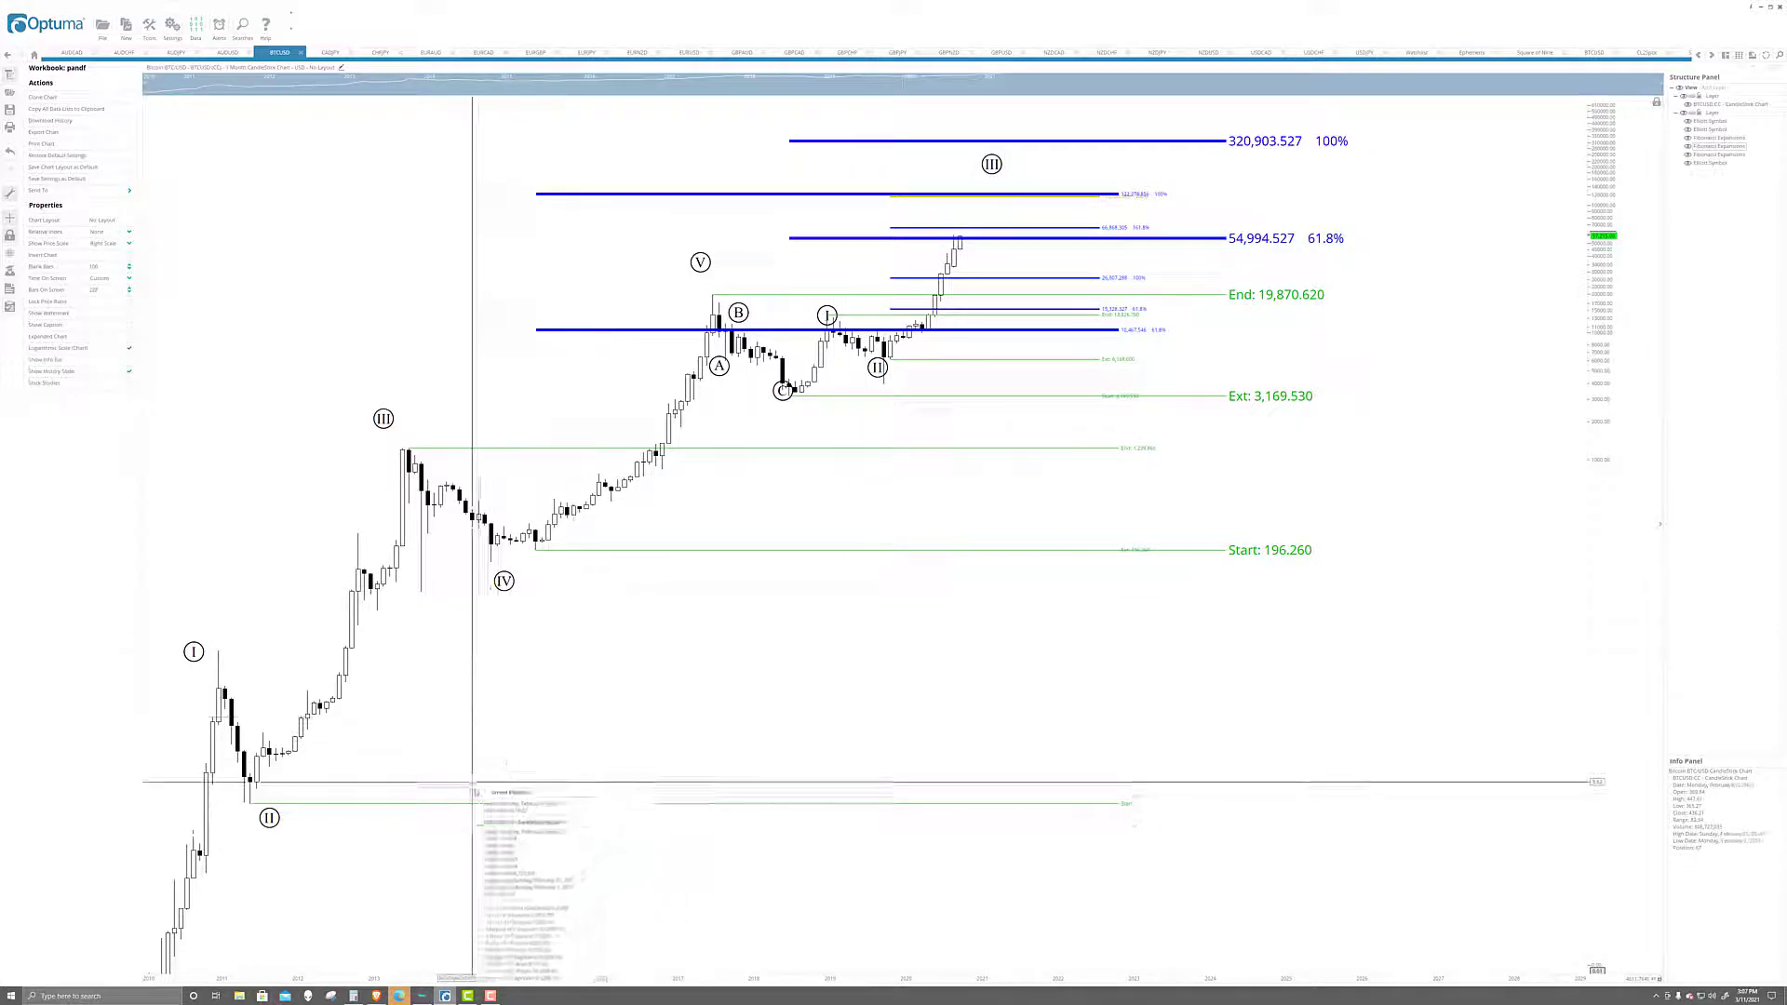
left_click(491, 803)
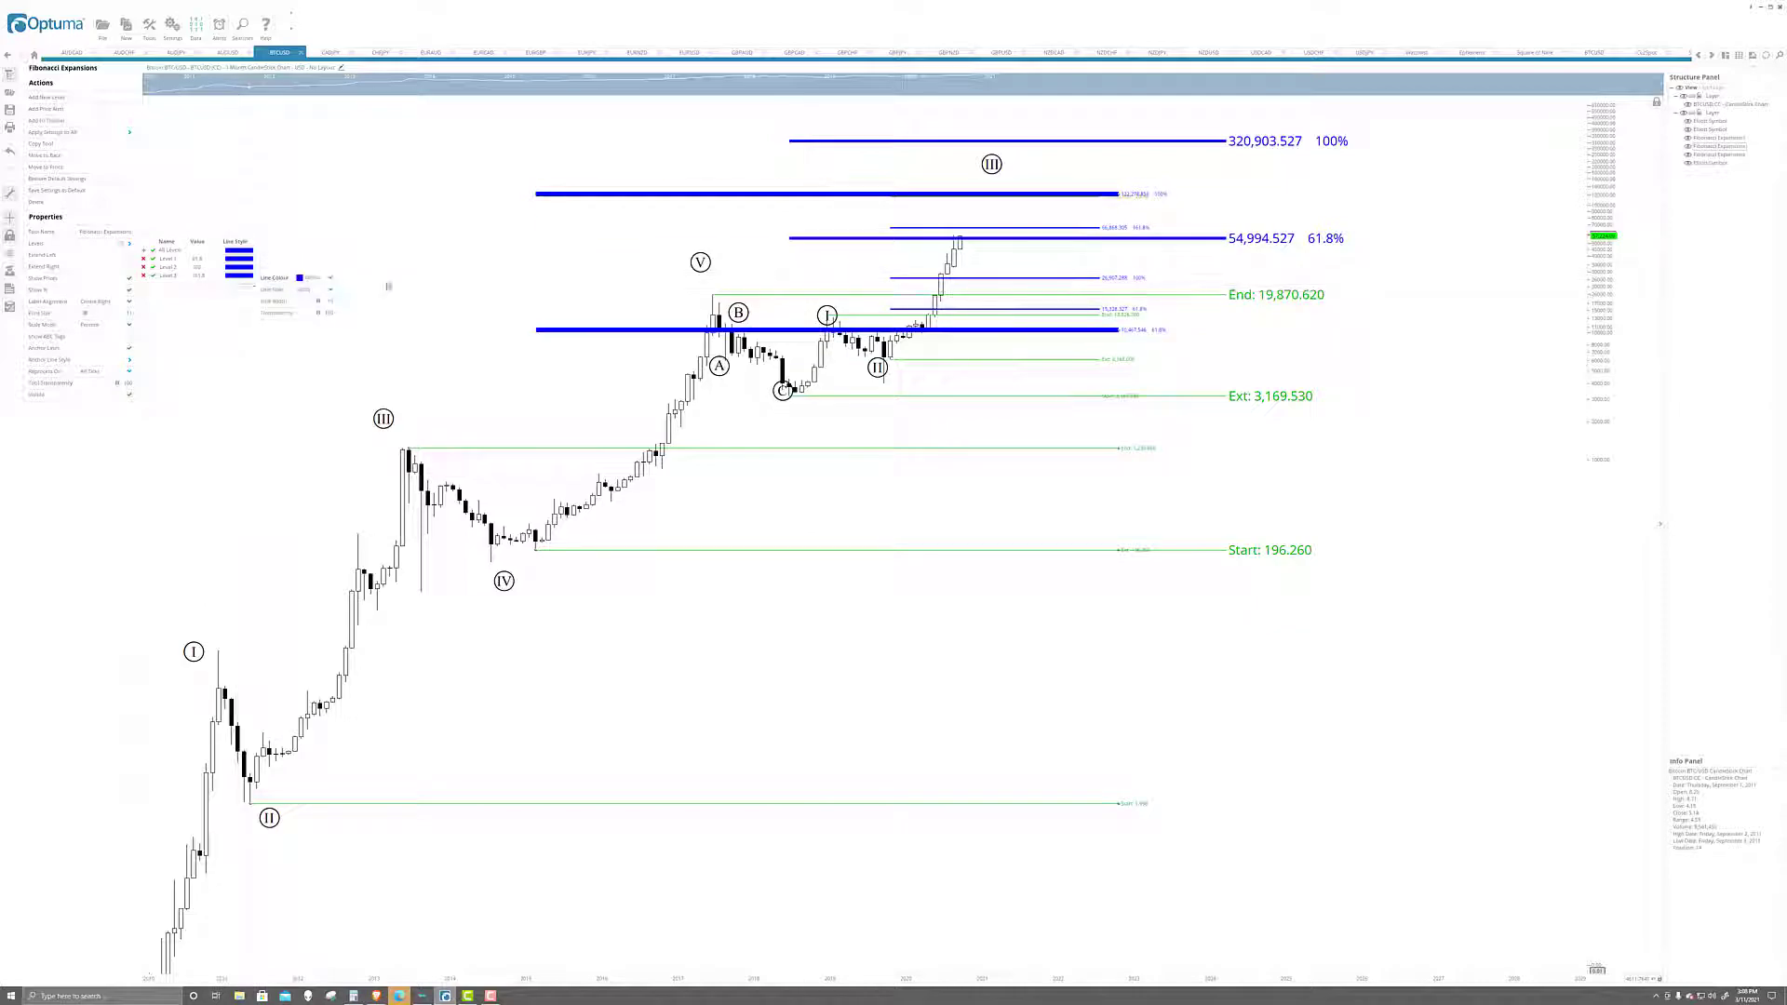
- Reselect the new Fibonacci expansion, nudge its anchor slightly, and zoom the time axis
left_click(777, 225)
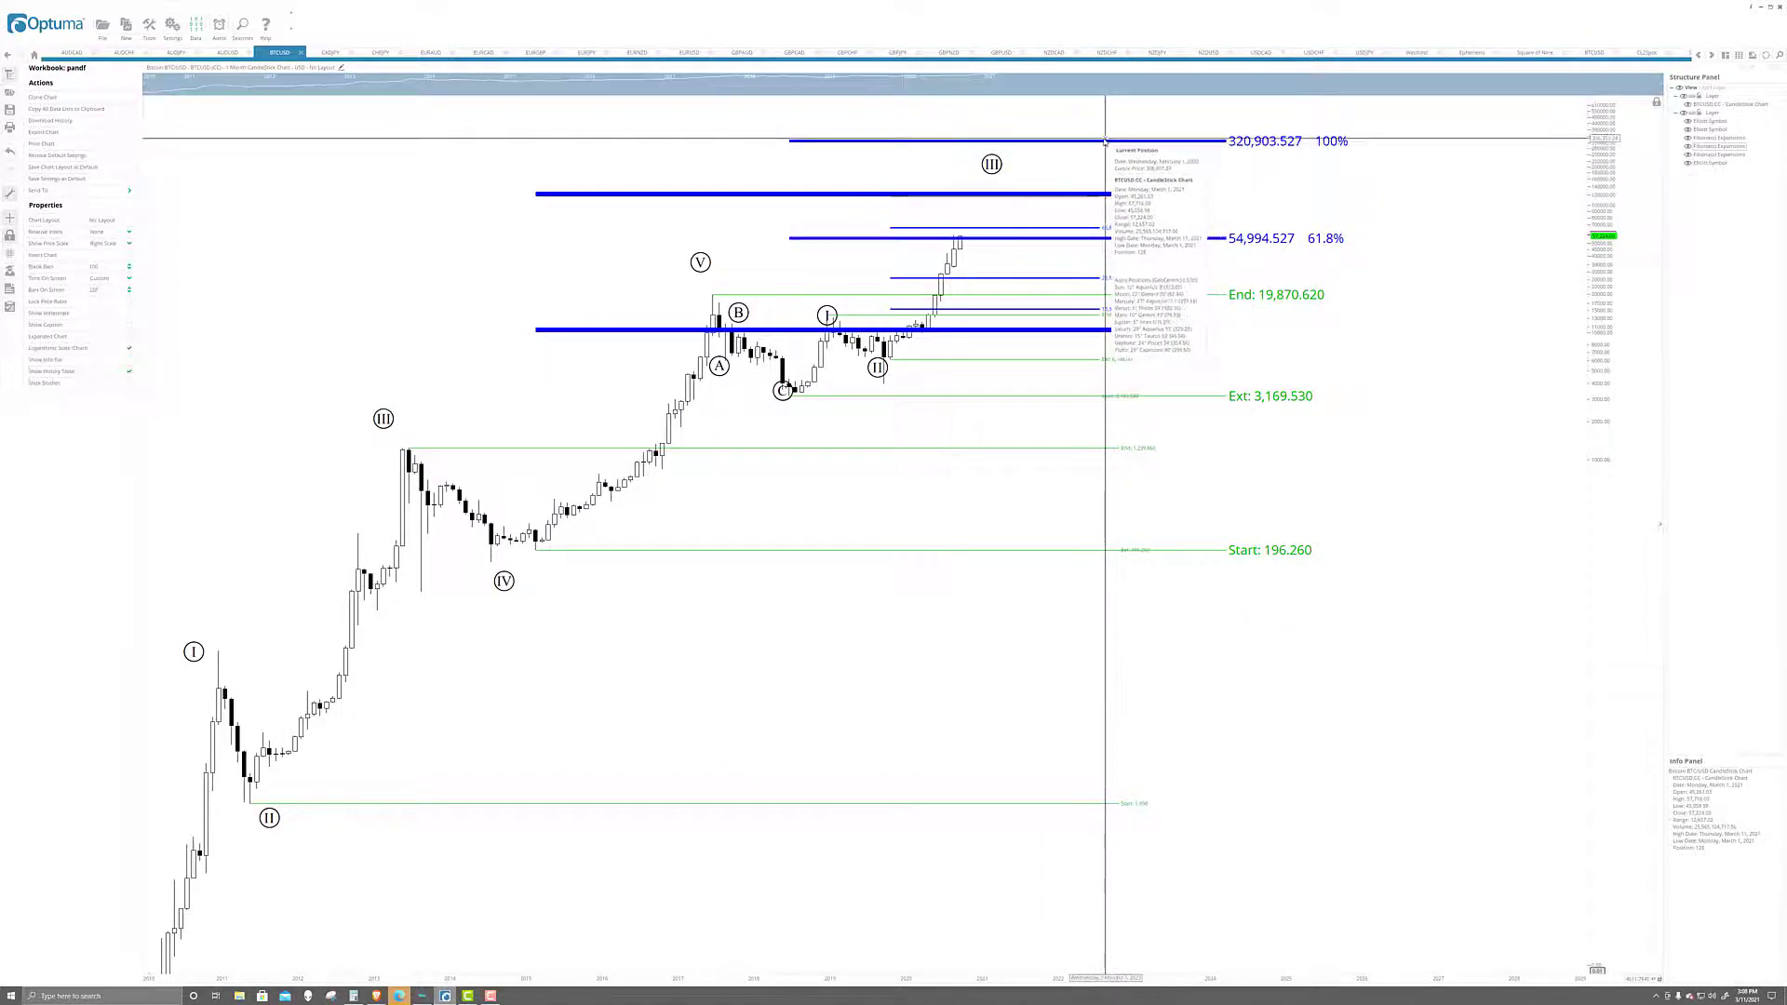
left_click(1091, 142)
left_click_drag(1082, 146, 1088, 142)
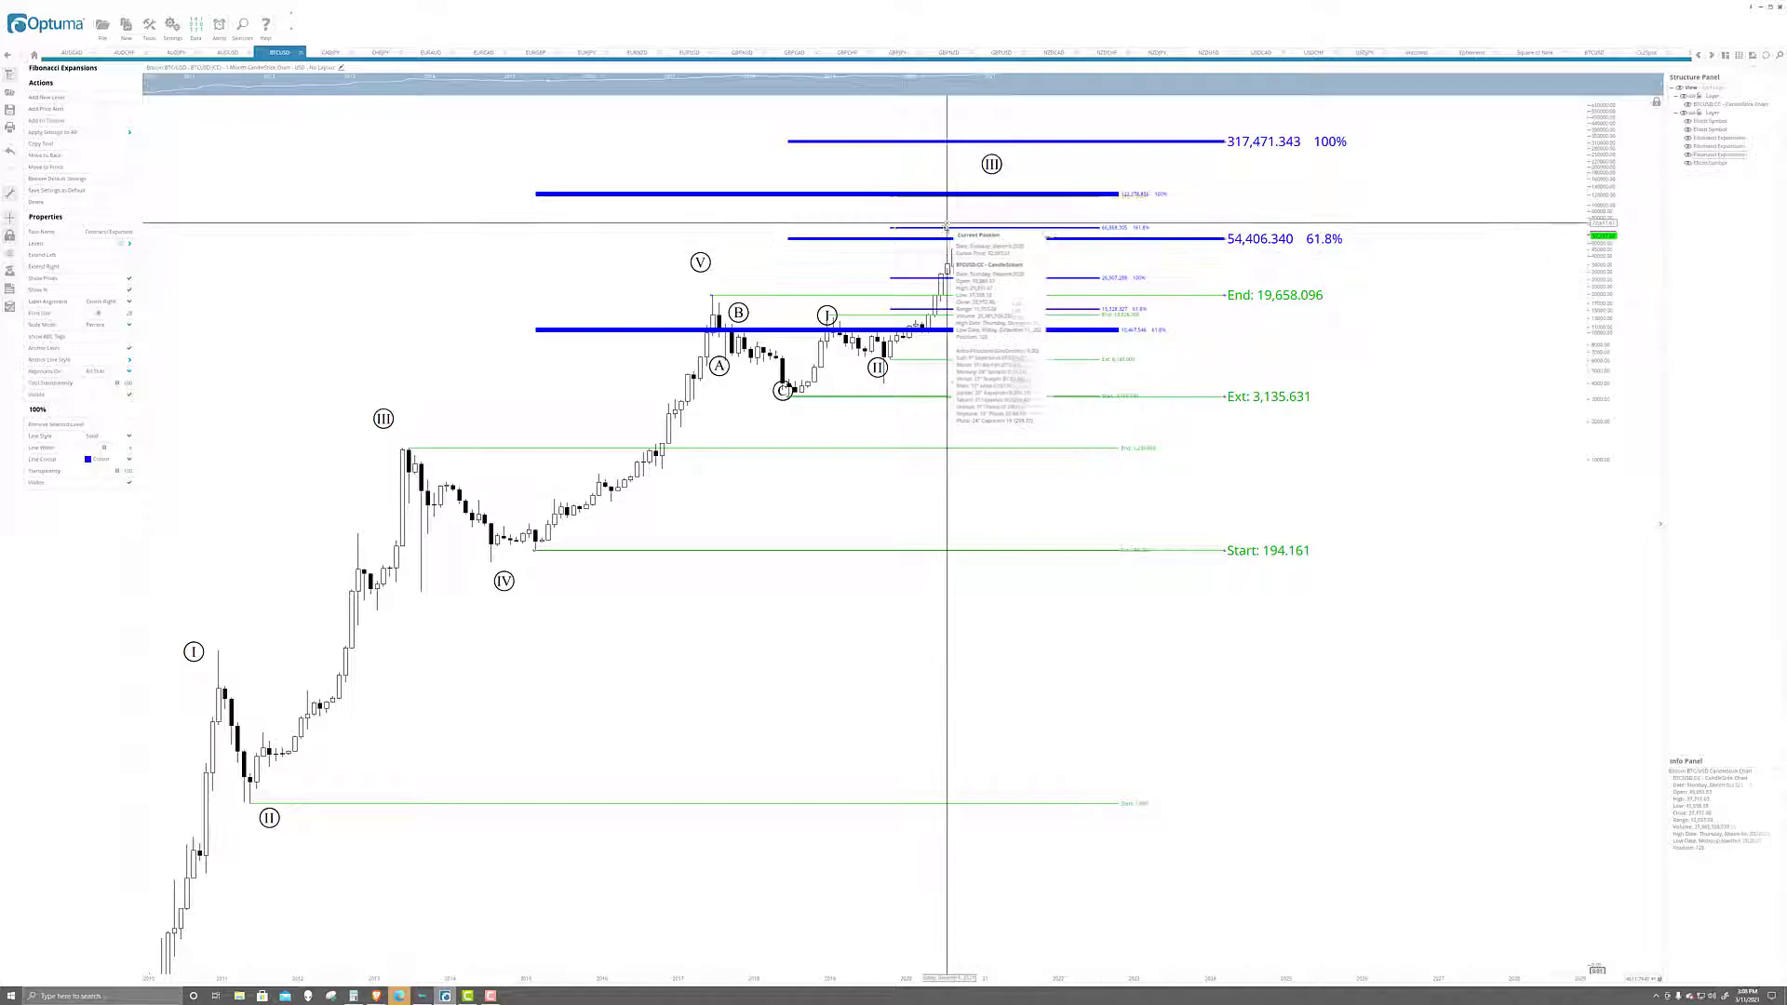
scroll(866, 372, "up", 3)
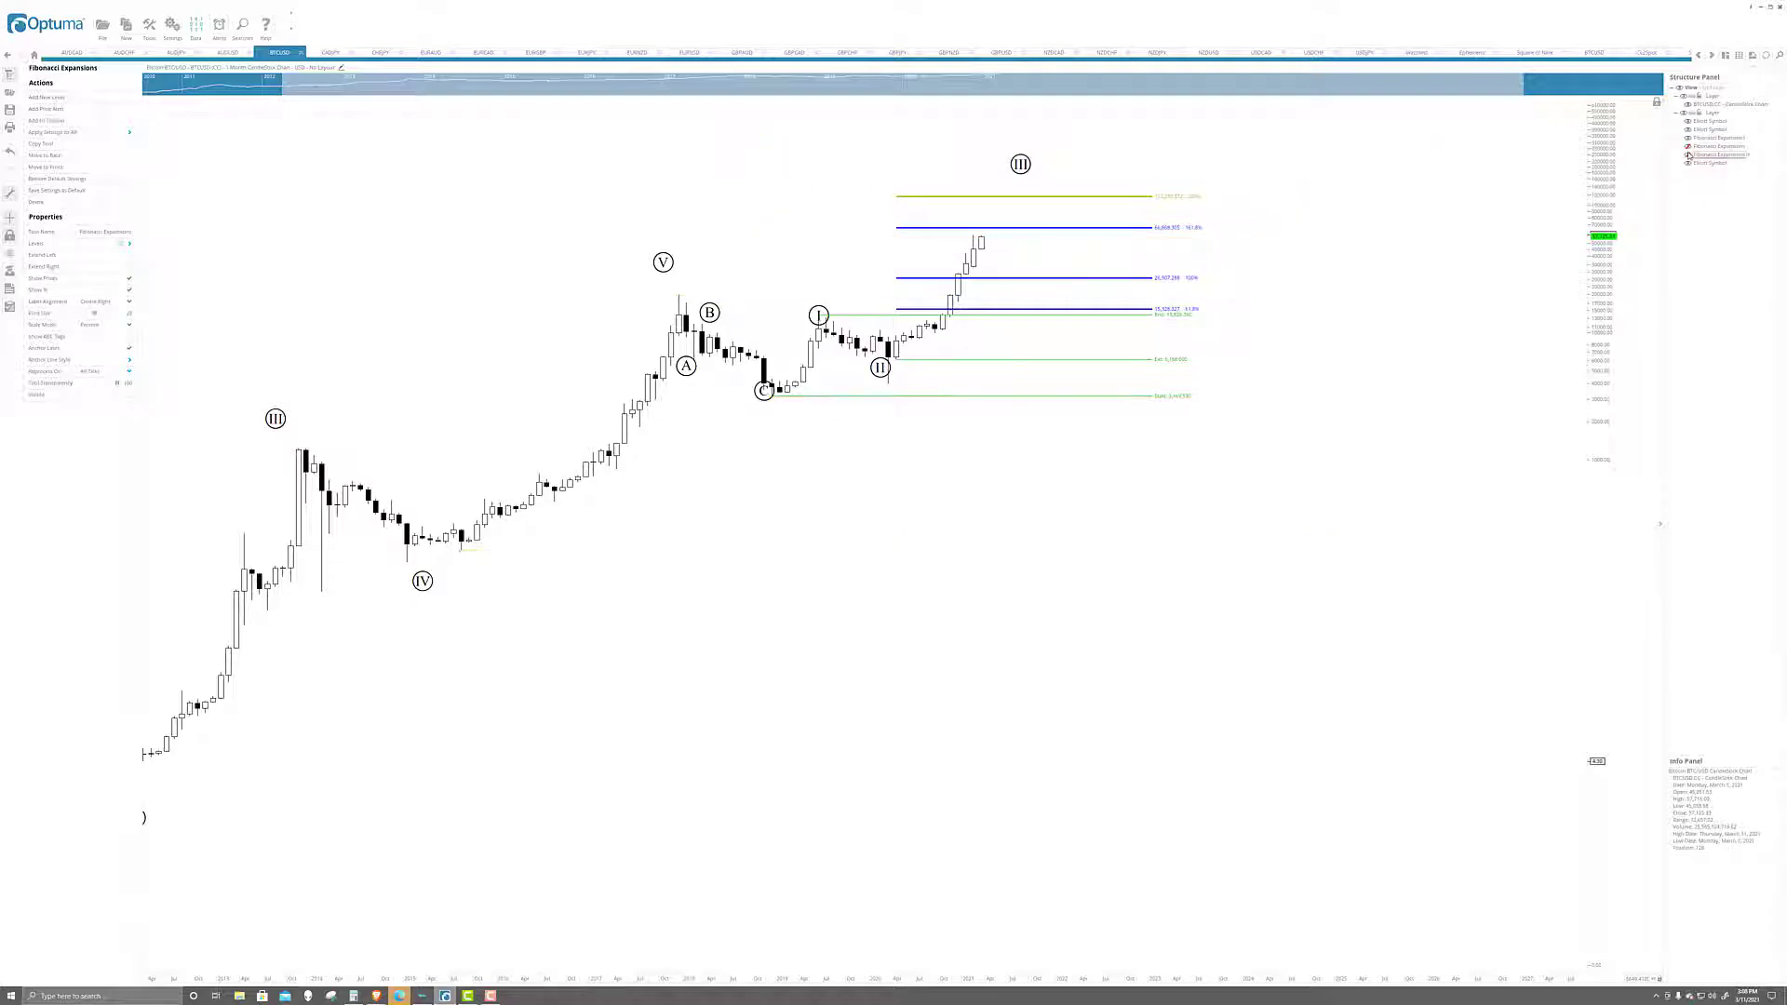
- Hide one Fibonacci expansion and place wave III above the latest rally
left_click(1689, 156)
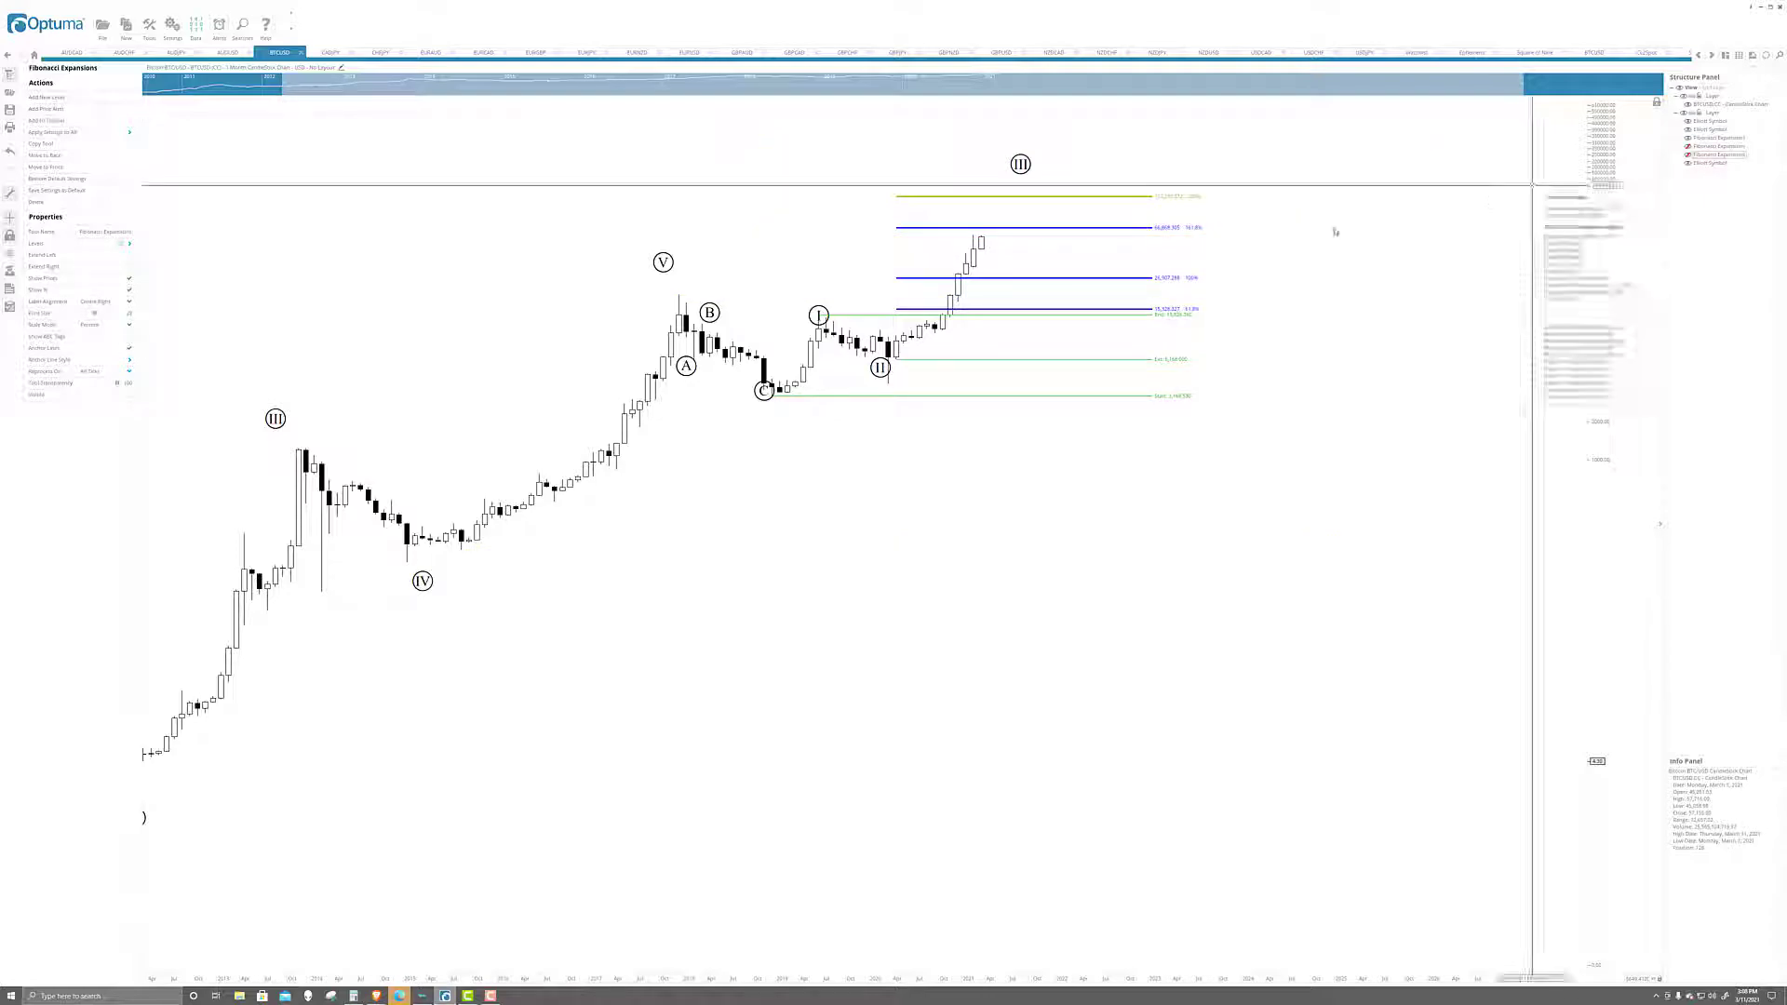
left_click(1028, 175)
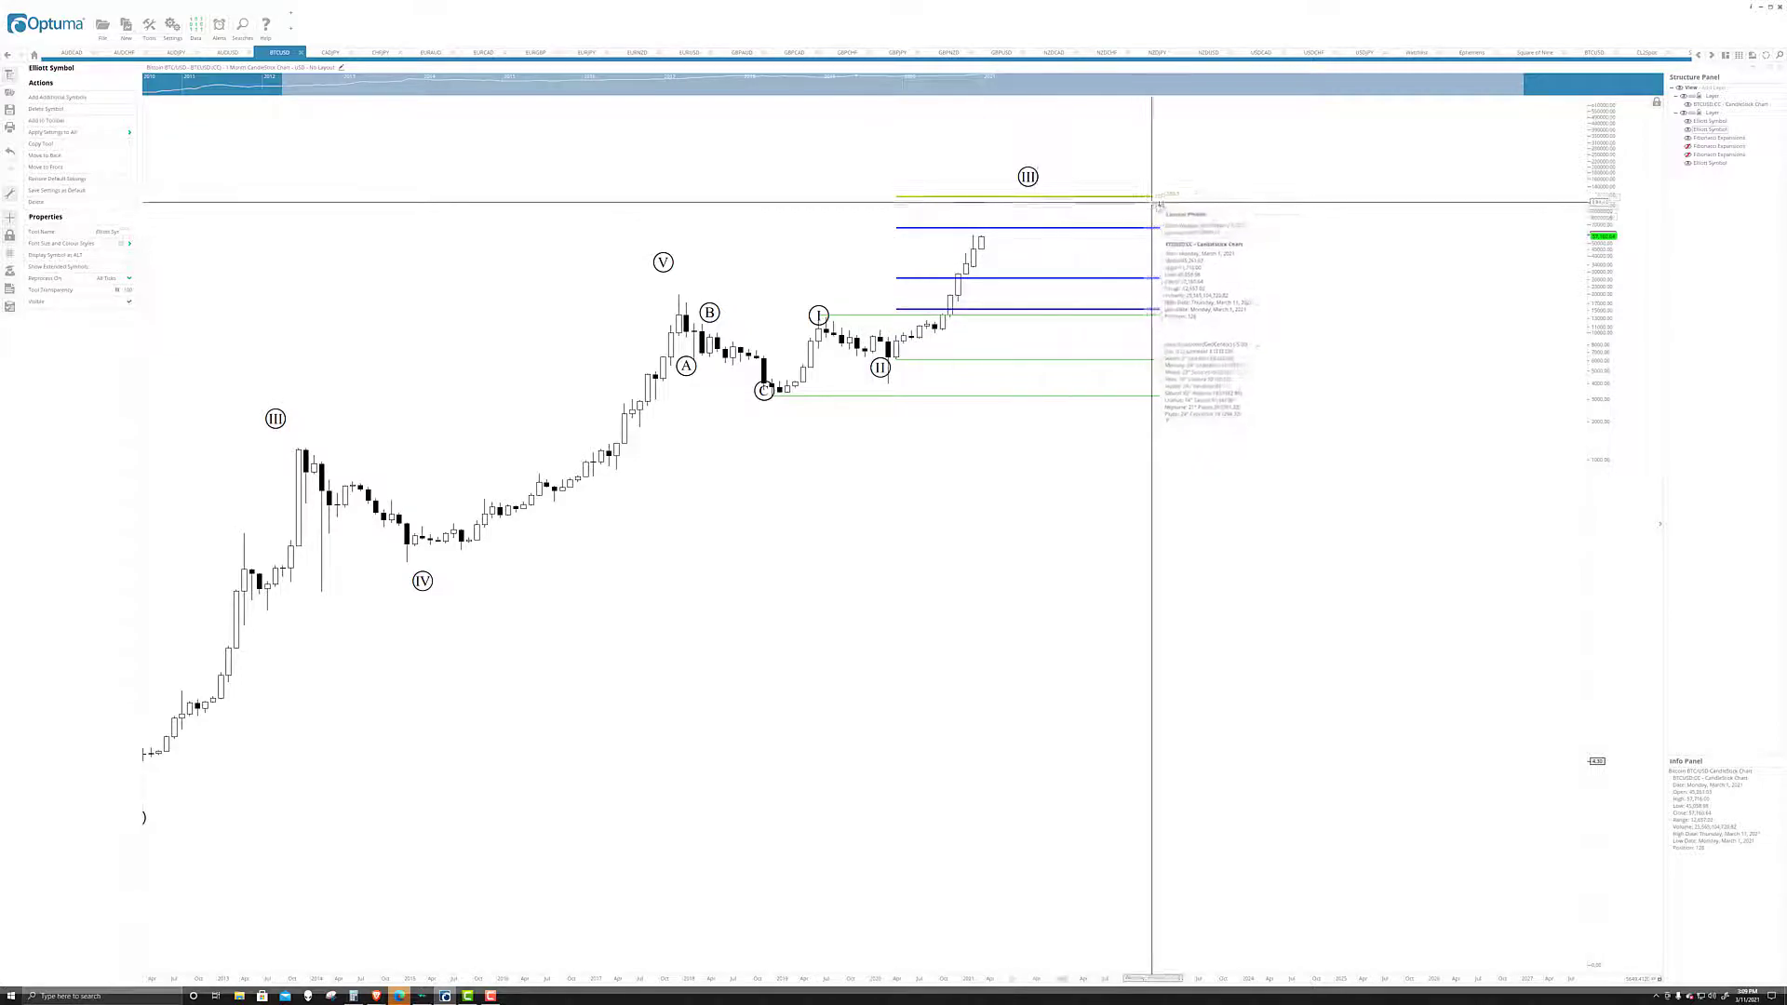